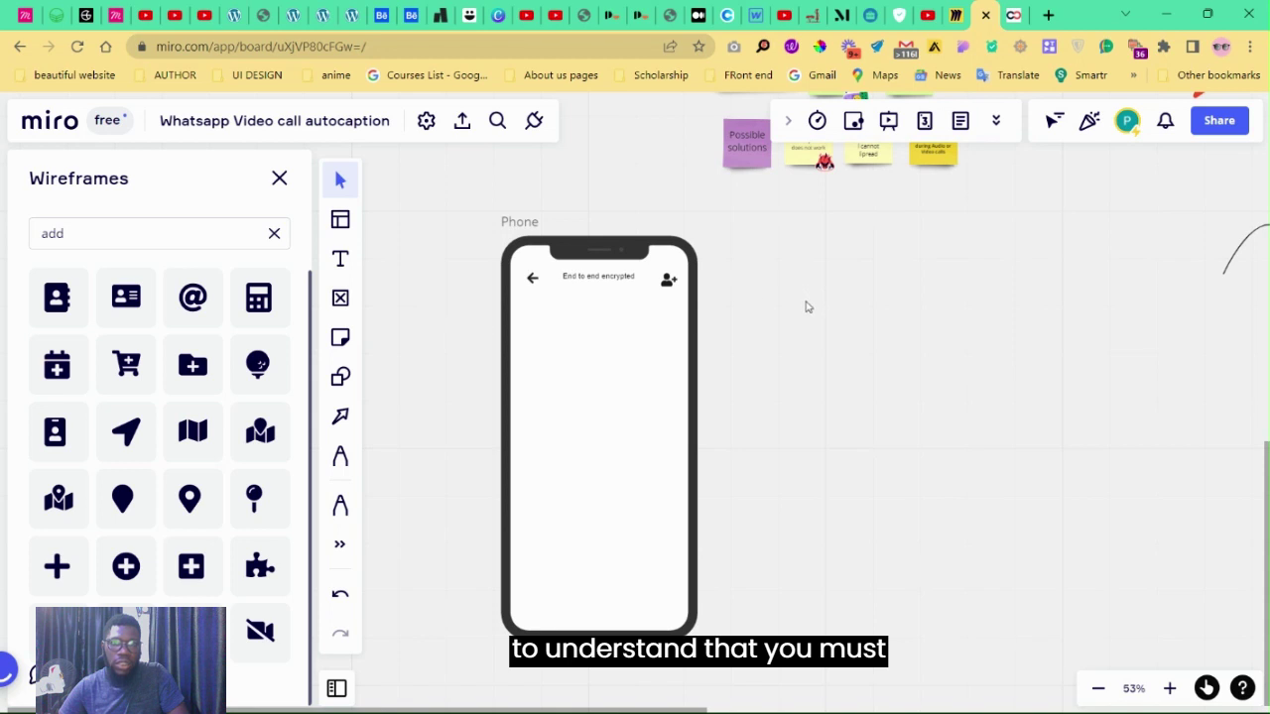
Shift the Phone wireframe frame down and right, then close the Wireframes icon library.
{"action": "left_click_drag", "start_coordinate": [806, 305], "coordinate": [814, 212]}
{"action": "scroll", "coordinate": [783, 239], "scroll_direction": "up", "scroll_amount": 2}
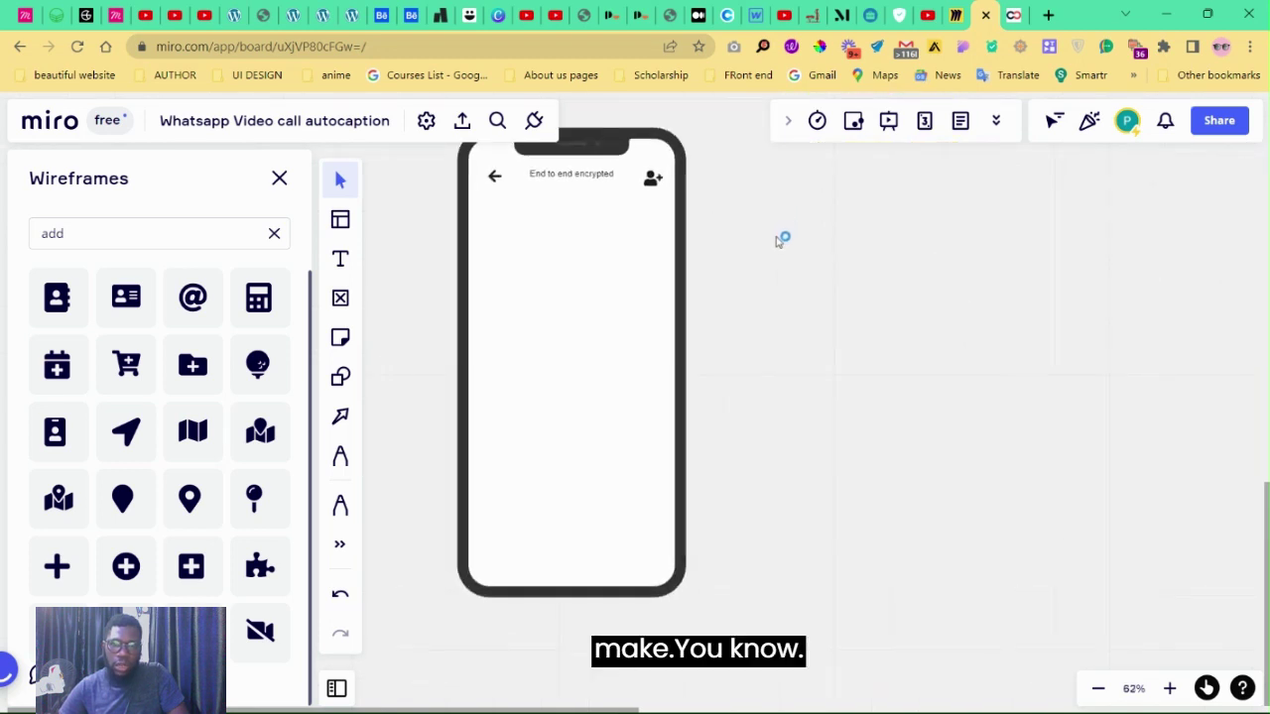
{"action": "scroll", "coordinate": [755, 236], "scroll_direction": "up", "scroll_amount": 2}
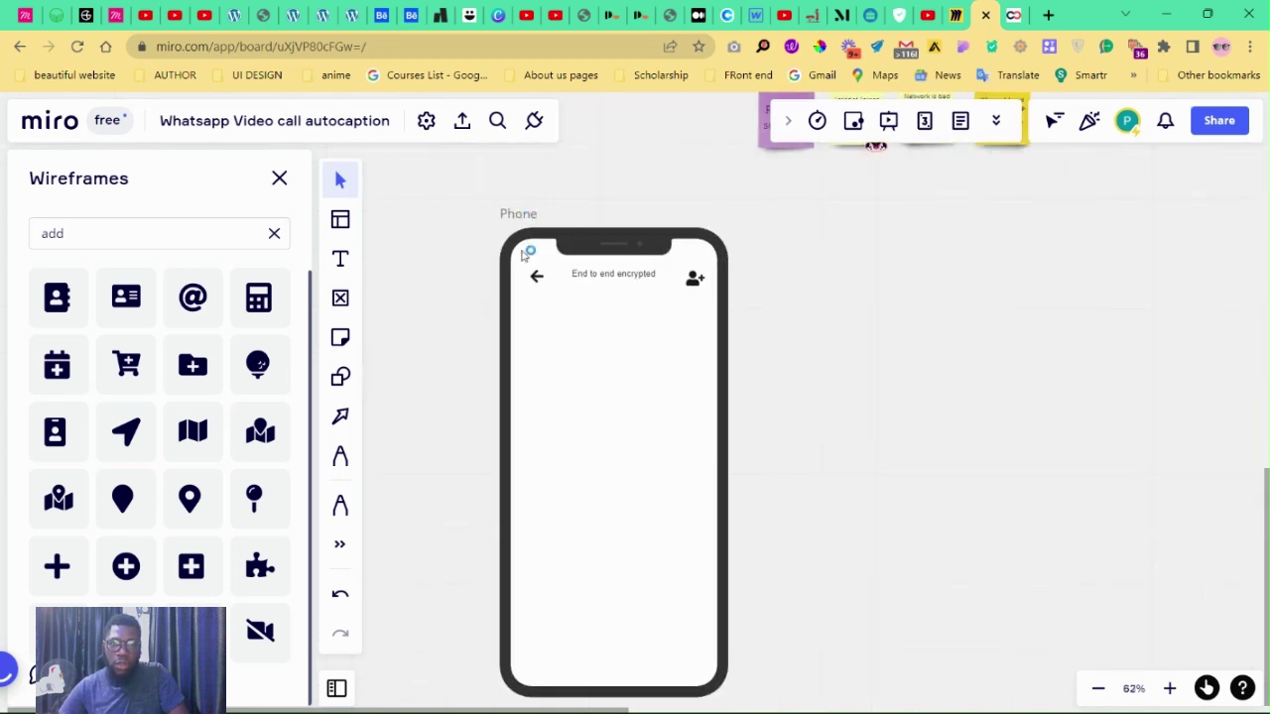
{"action": "left_click_drag", "start_coordinate": [516, 217], "coordinate": [589, 398]}
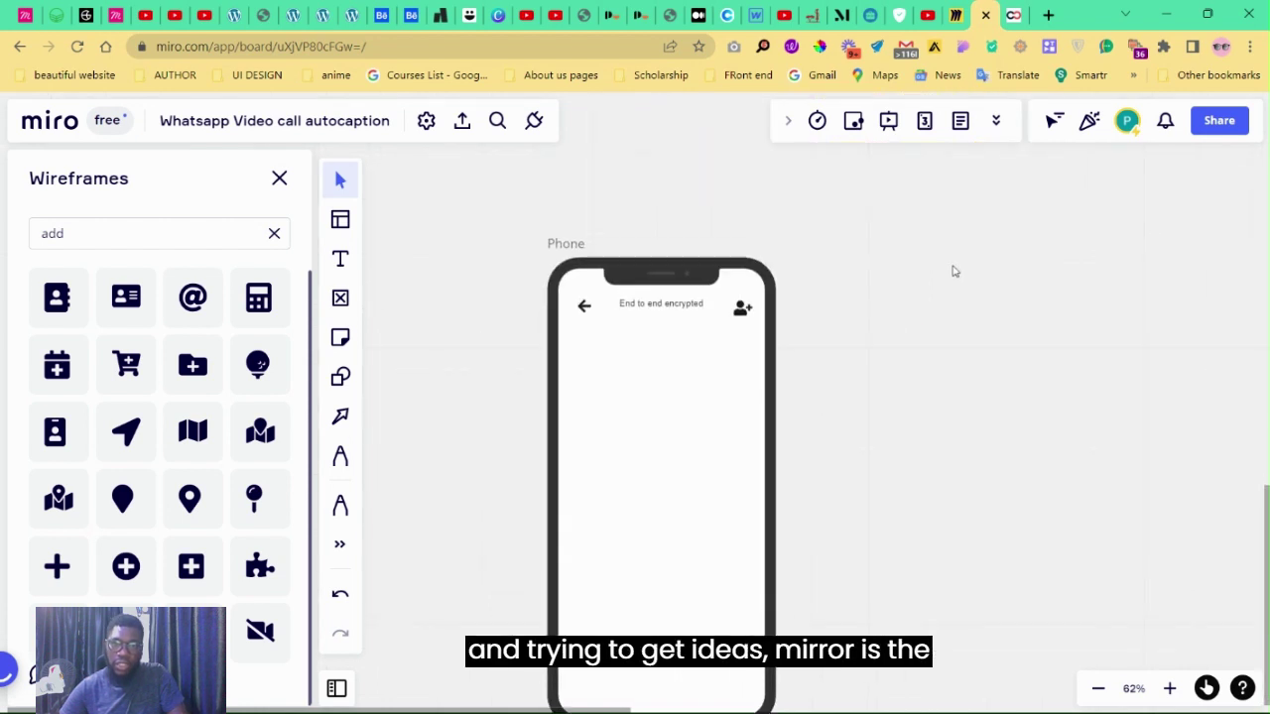
{"action": "left_click_drag", "start_coordinate": [961, 402], "coordinate": [952, 272]}
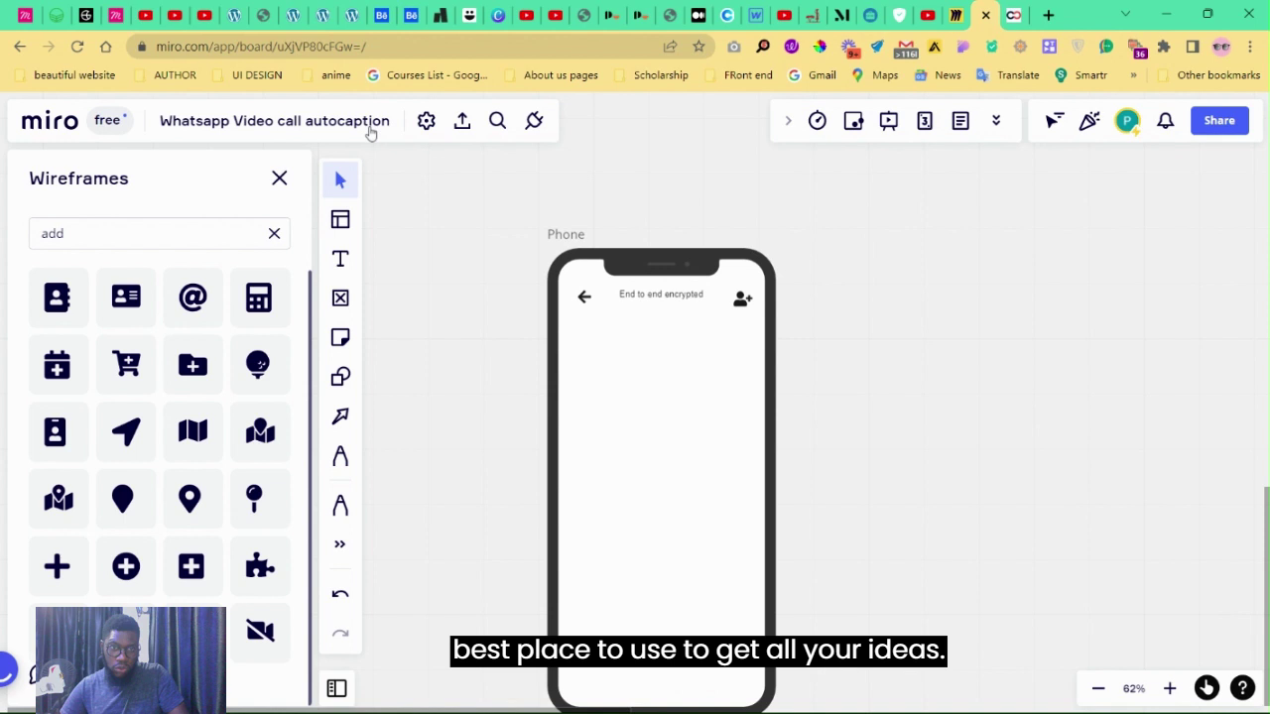
{"action": "left_click", "coordinate": [279, 181]}
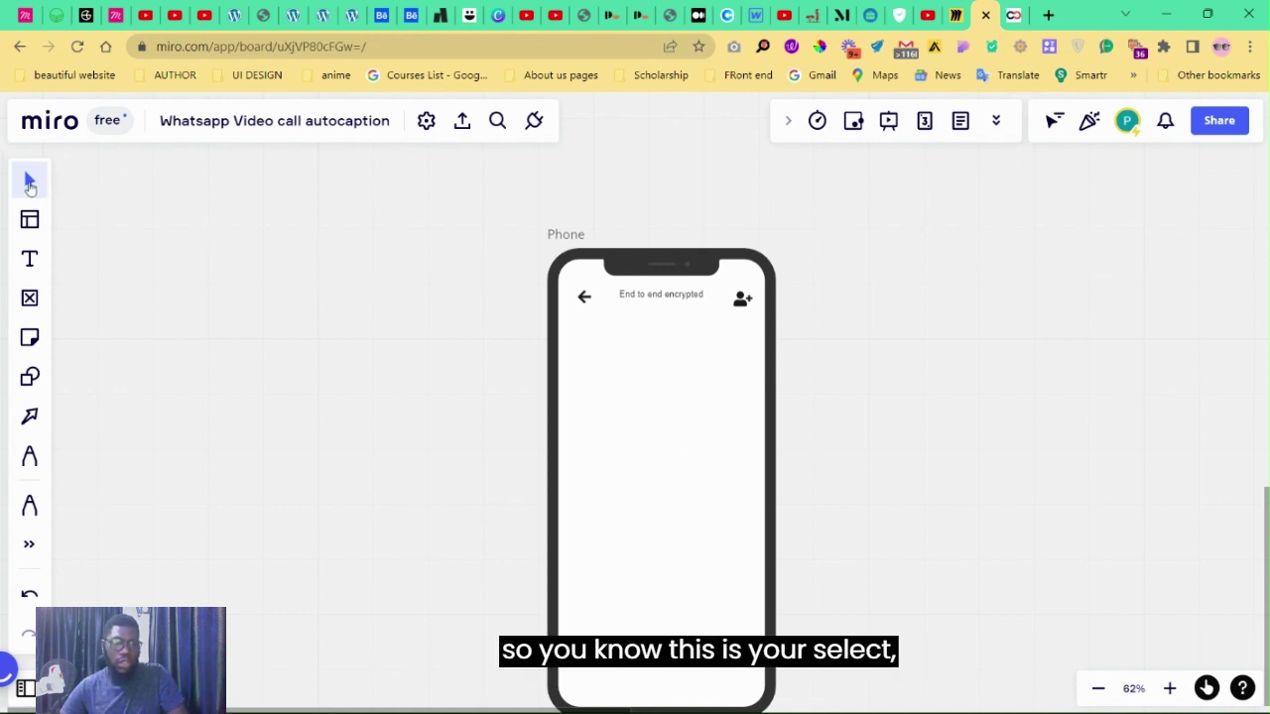
{"action": "left_click_drag", "start_coordinate": [452, 275], "coordinate": [386, 286]}
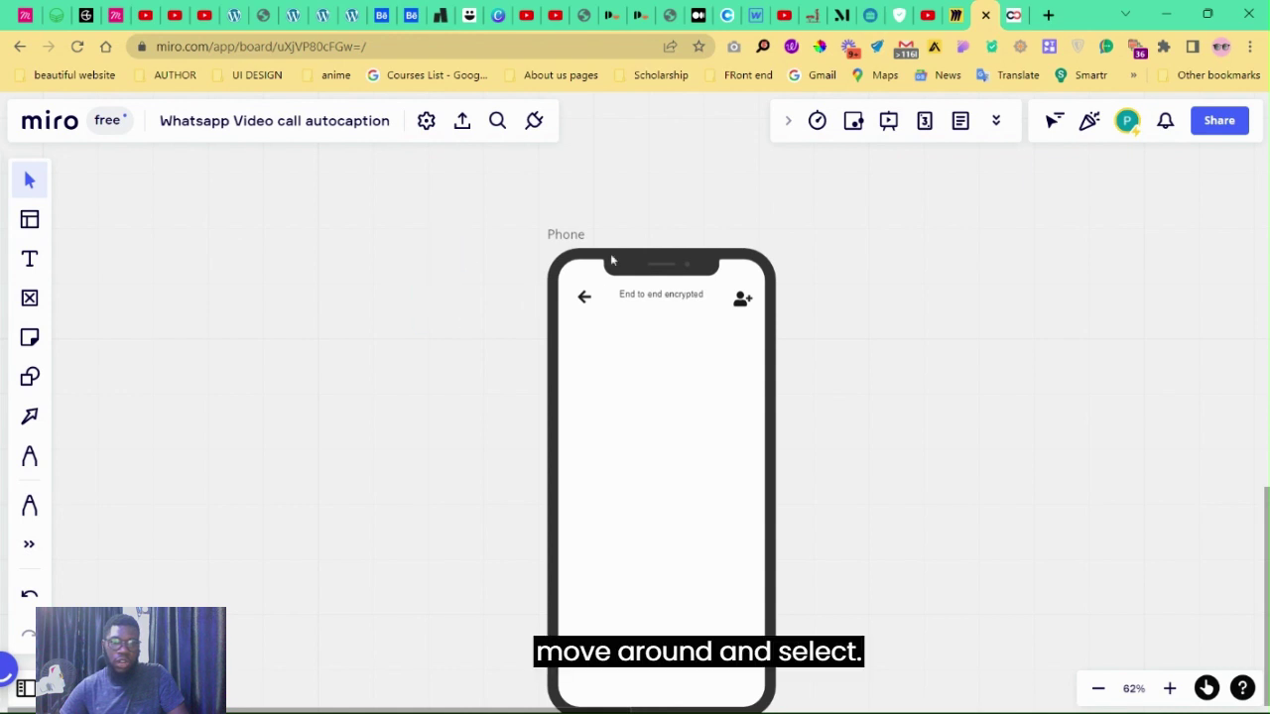
{"action": "left_click_drag", "start_coordinate": [441, 197], "coordinate": [886, 518]}
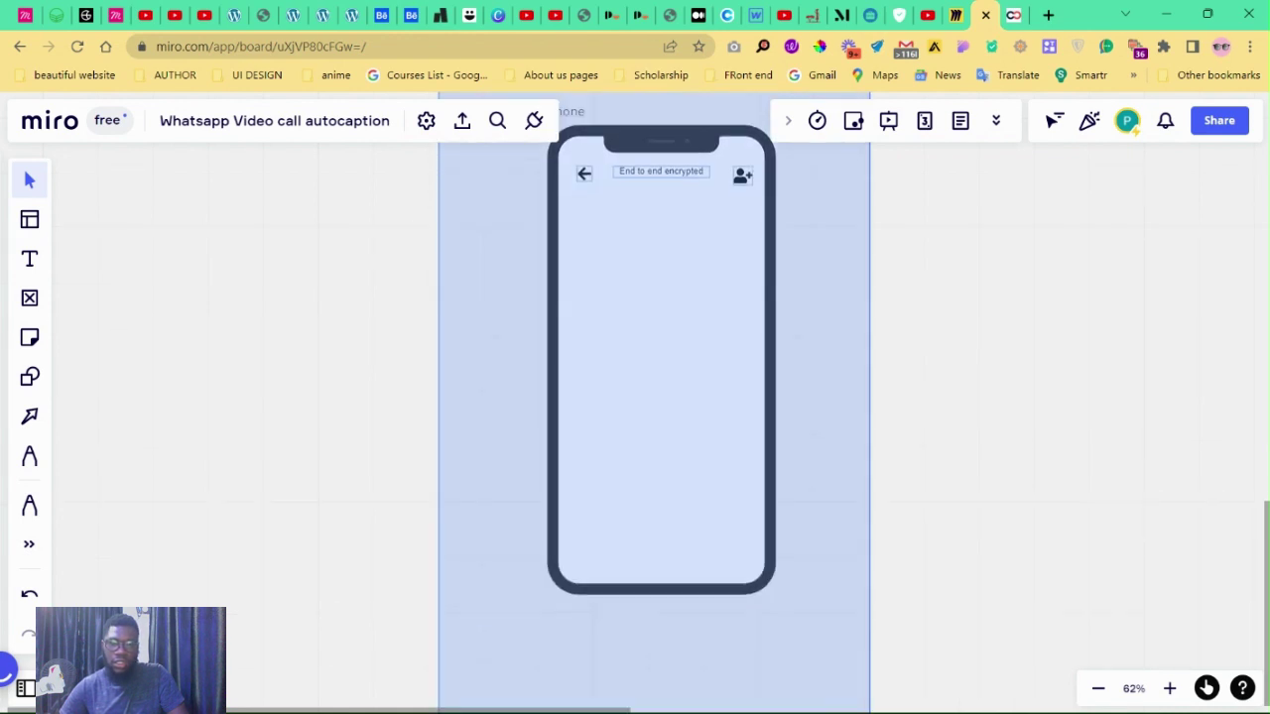
{"action": "scroll", "coordinate": [493, 360], "scroll_direction": "up", "scroll_amount": 2}
{"action": "scroll", "coordinate": [510, 340], "scroll_direction": "up", "scroll_amount": 1}
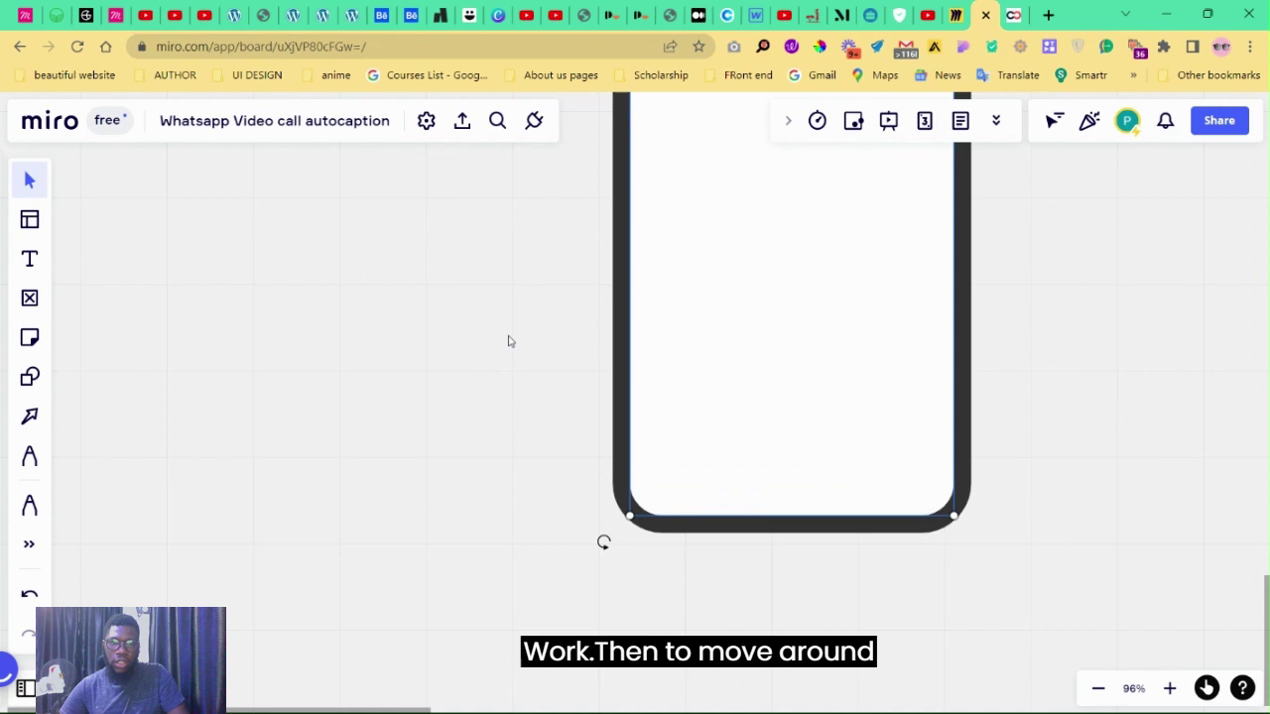
{"action": "scroll", "coordinate": [460, 307], "scroll_direction": "up", "scroll_amount": 1}
{"action": "scroll", "coordinate": [432, 312], "scroll_direction": "down", "scroll_amount": 1}
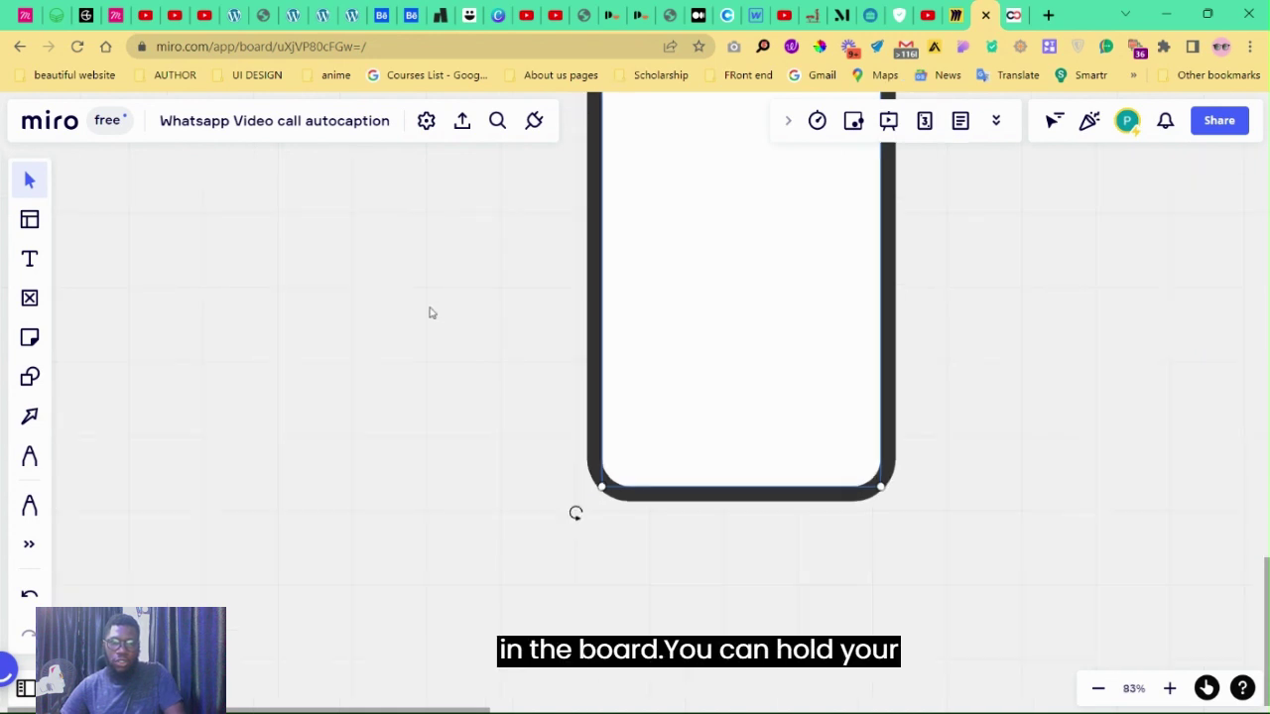
{"action": "scroll", "coordinate": [431, 311], "scroll_direction": "up", "scroll_amount": 2}
{"action": "scroll", "coordinate": [431, 312], "scroll_direction": "down", "scroll_amount": 3}
{"action": "scroll", "coordinate": [430, 311], "scroll_direction": "up", "scroll_amount": 2}
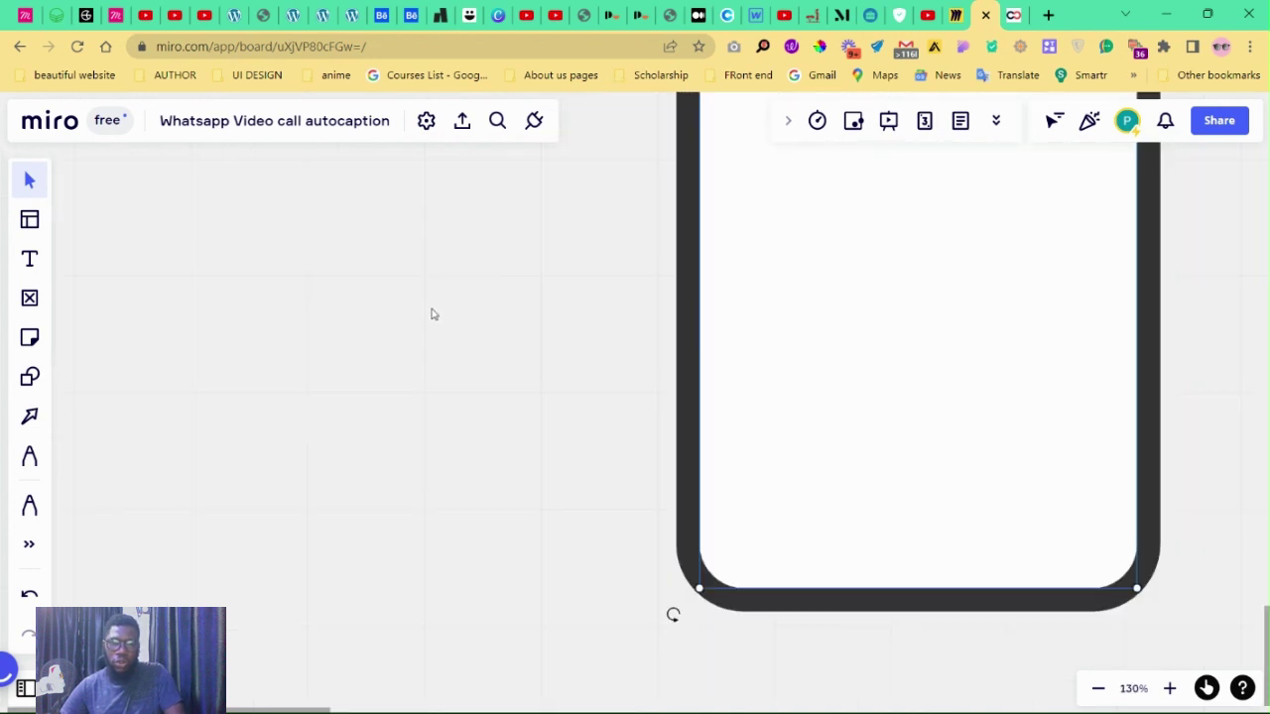
{"action": "scroll", "coordinate": [437, 312], "scroll_direction": "down", "scroll_amount": 3}
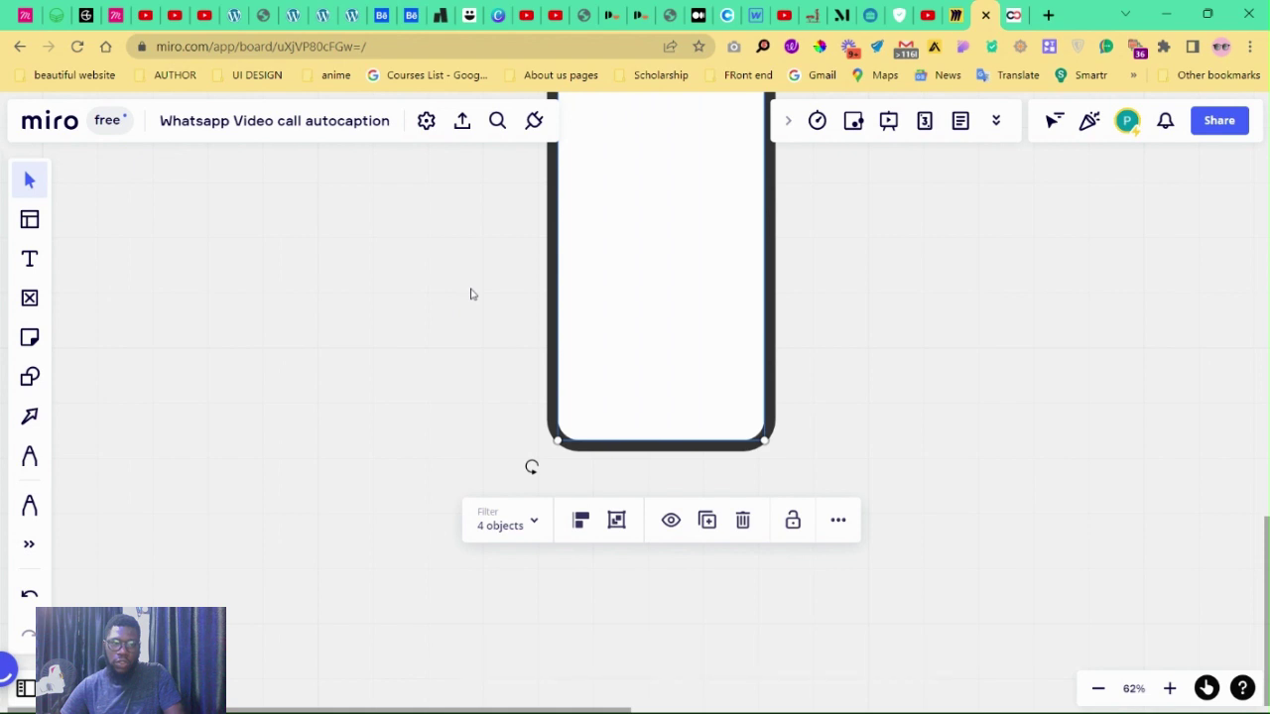
{"action": "scroll", "coordinate": [471, 294], "scroll_direction": "up", "scroll_amount": 2}
{"action": "scroll", "coordinate": [472, 292], "scroll_direction": "up", "scroll_amount": 1}
{"action": "scroll", "coordinate": [473, 294], "scroll_direction": "down", "scroll_amount": 3}
{"action": "scroll", "coordinate": [473, 293], "scroll_direction": "up", "scroll_amount": 2}
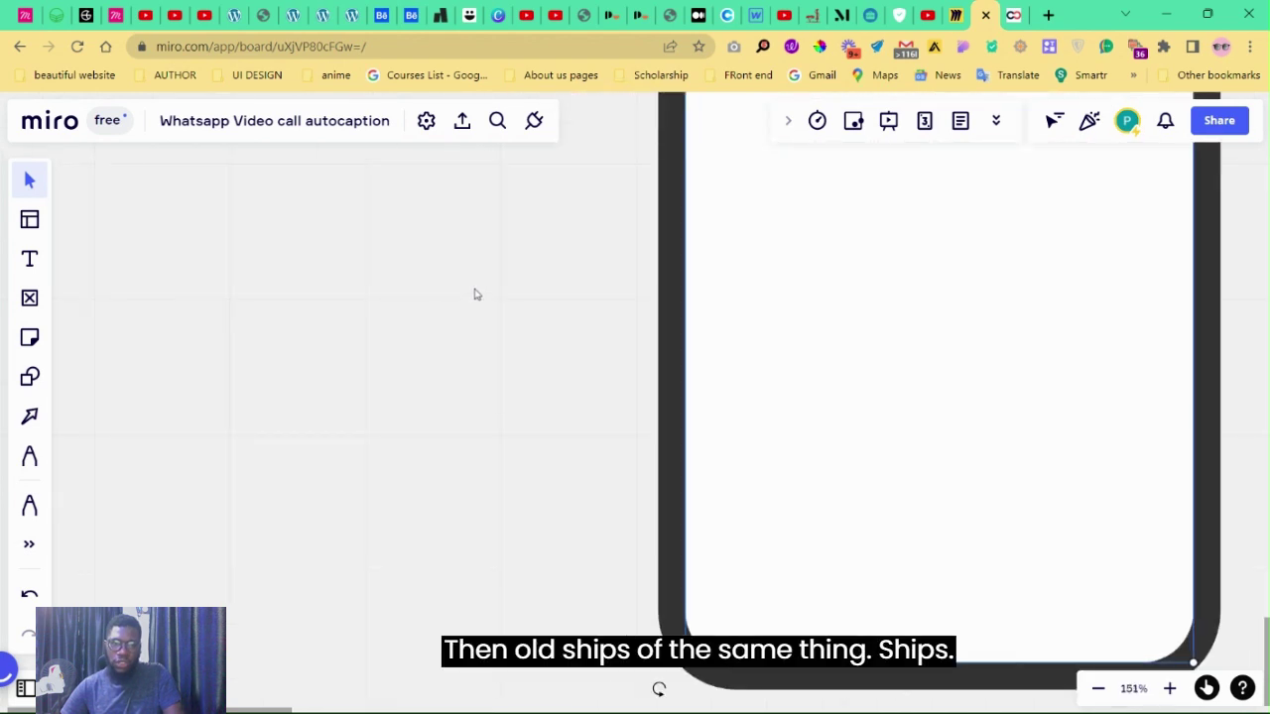
{"action": "scroll", "coordinate": [474, 294], "scroll_direction": "down", "scroll_amount": 2}
{"action": "scroll", "coordinate": [476, 293], "scroll_direction": "up", "scroll_amount": 1}
{"action": "scroll", "coordinate": [482, 287], "scroll_direction": "down", "scroll_amount": 2}
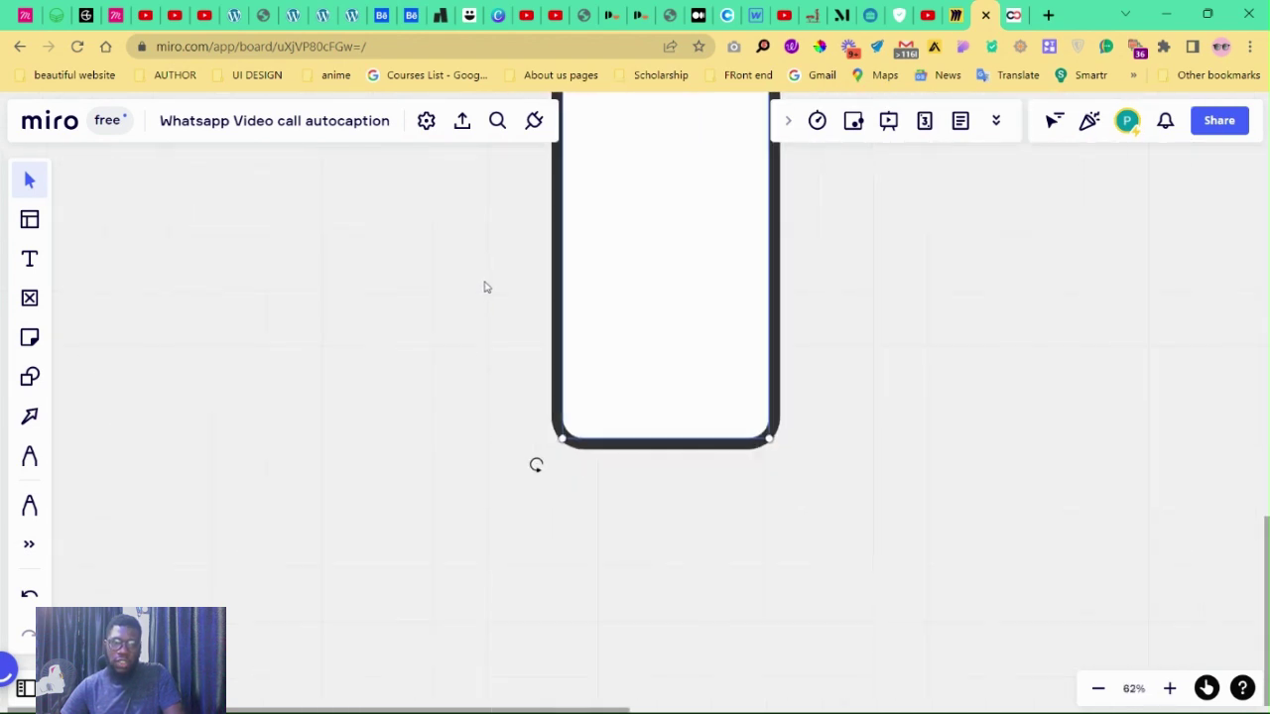
{"action": "scroll", "coordinate": [483, 287], "scroll_direction": "up", "scroll_amount": 3}
{"action": "scroll", "coordinate": [485, 287], "scroll_direction": "down", "scroll_amount": 3}
{"action": "scroll", "coordinate": [485, 286], "scroll_direction": "up", "scroll_amount": 1}
{"action": "scroll", "coordinate": [485, 285], "scroll_direction": "down", "scroll_amount": 2}
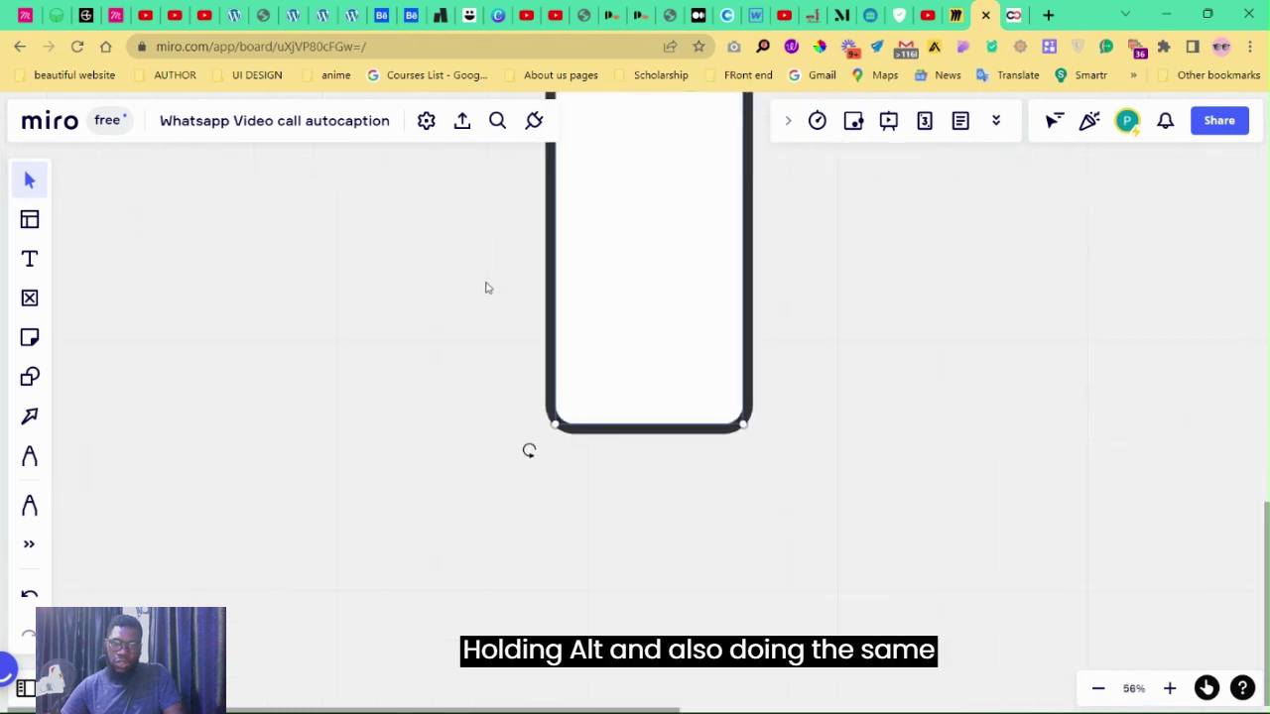
{"action": "scroll", "coordinate": [485, 285], "scroll_direction": "down", "scroll_amount": 2}
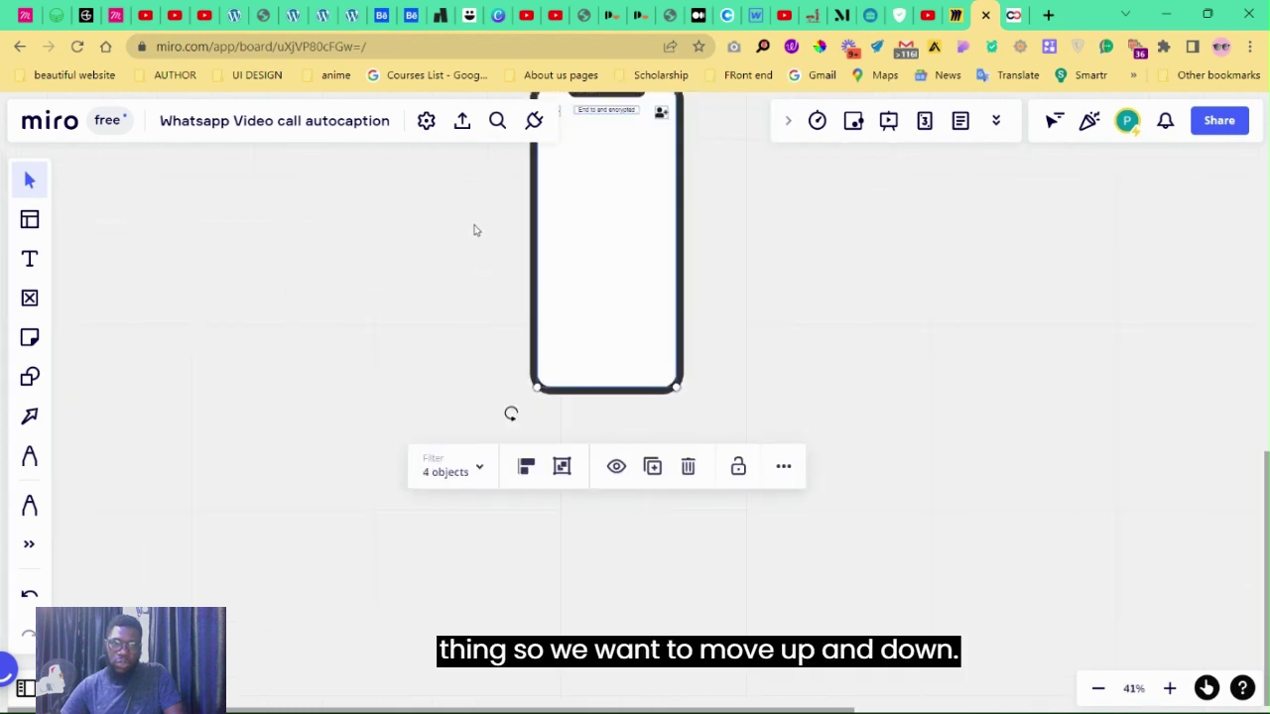
{"action": "mouse_move", "coordinate": [462, 238]}
{"action": "left_mouse_down"}
{"action": "mouse_move", "coordinate": [450, 347]}
{"action": "mouse_move", "coordinate": [485, 343]}
{"action": "mouse_move", "coordinate": [454, 276]}
{"action": "mouse_move", "coordinate": [481, 476]}
{"action": "mouse_move", "coordinate": [408, 431]}
{"action": "mouse_move", "coordinate": [530, 388]}
{"action": "left_mouse_up"}
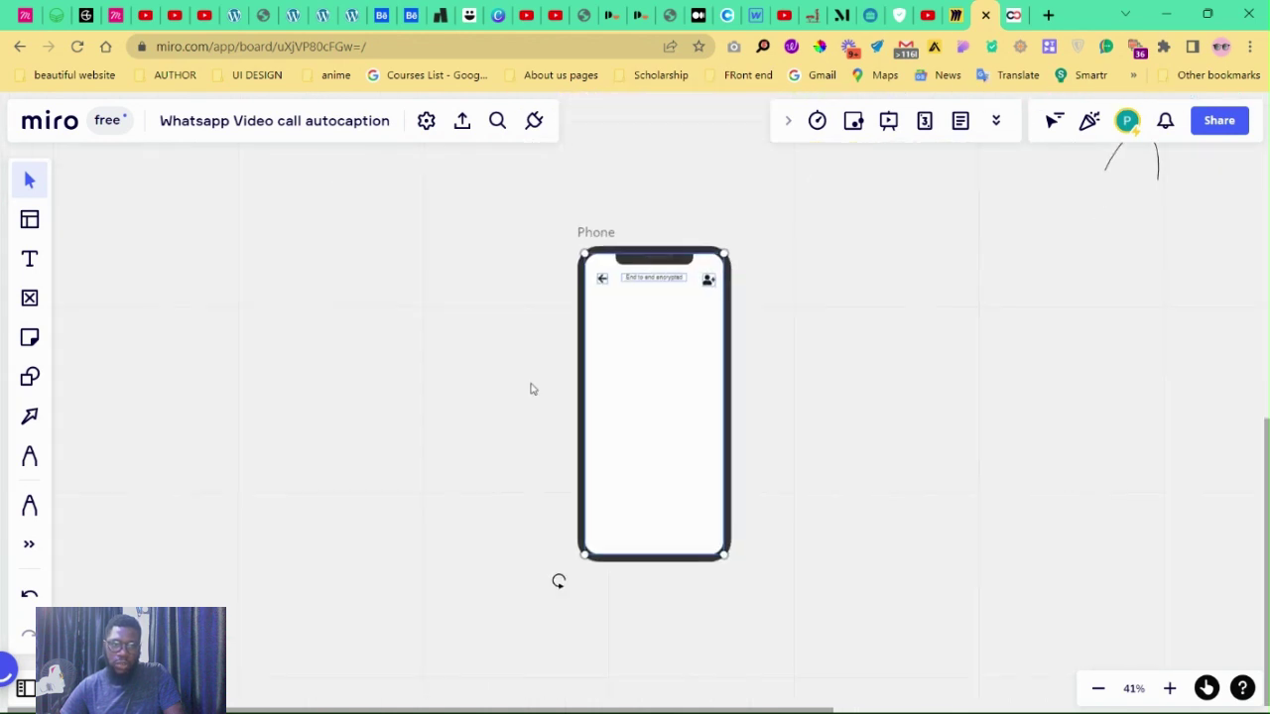
{"action": "scroll", "coordinate": [580, 449], "scroll_direction": "up", "scroll_amount": 1}
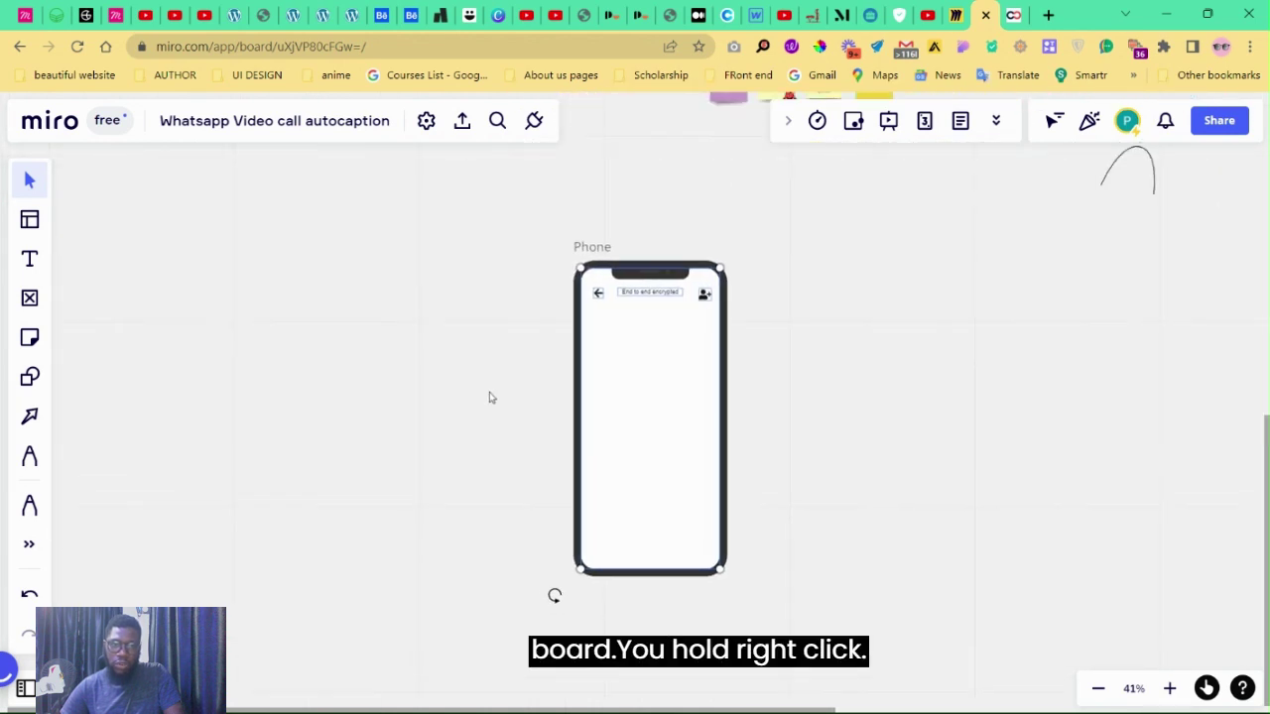
{"action": "right_click", "coordinate": [351, 369]}
{"action": "left_click", "coordinate": [245, 375]}
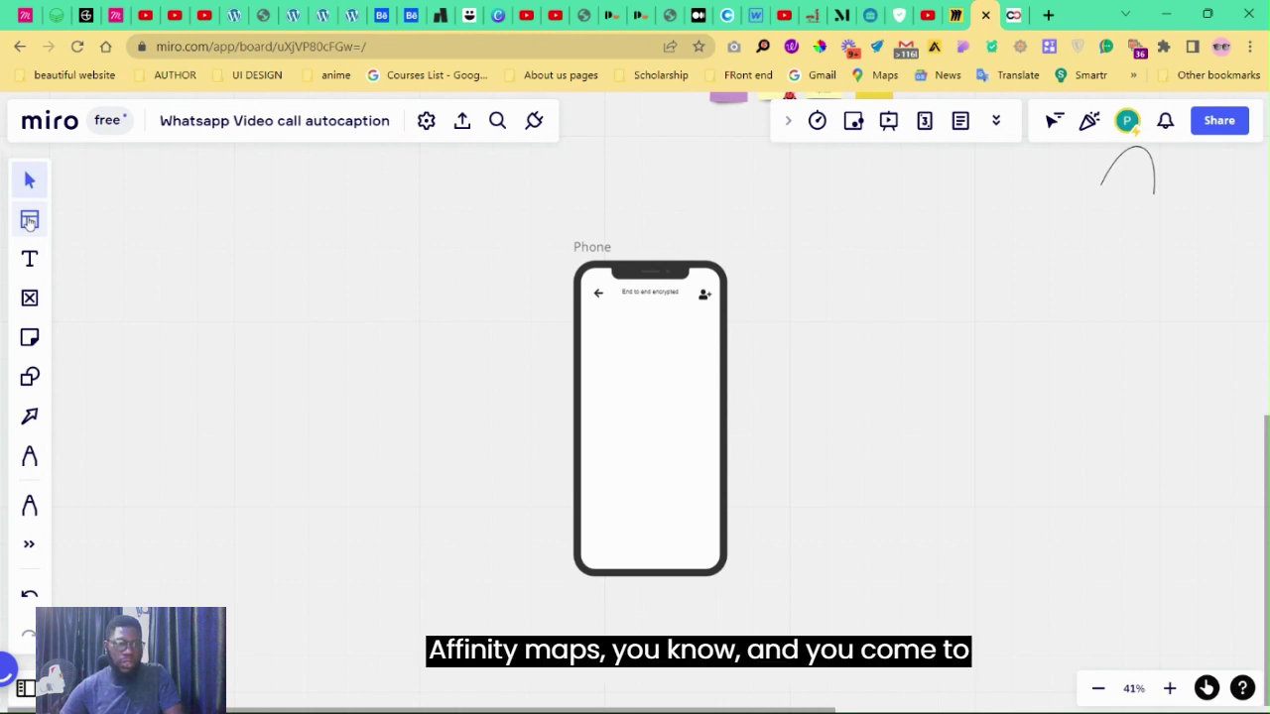
Browse the For you templates and insert the Flowchart template beside the phone frame.
{"action": "left_click", "coordinate": [30, 221]}
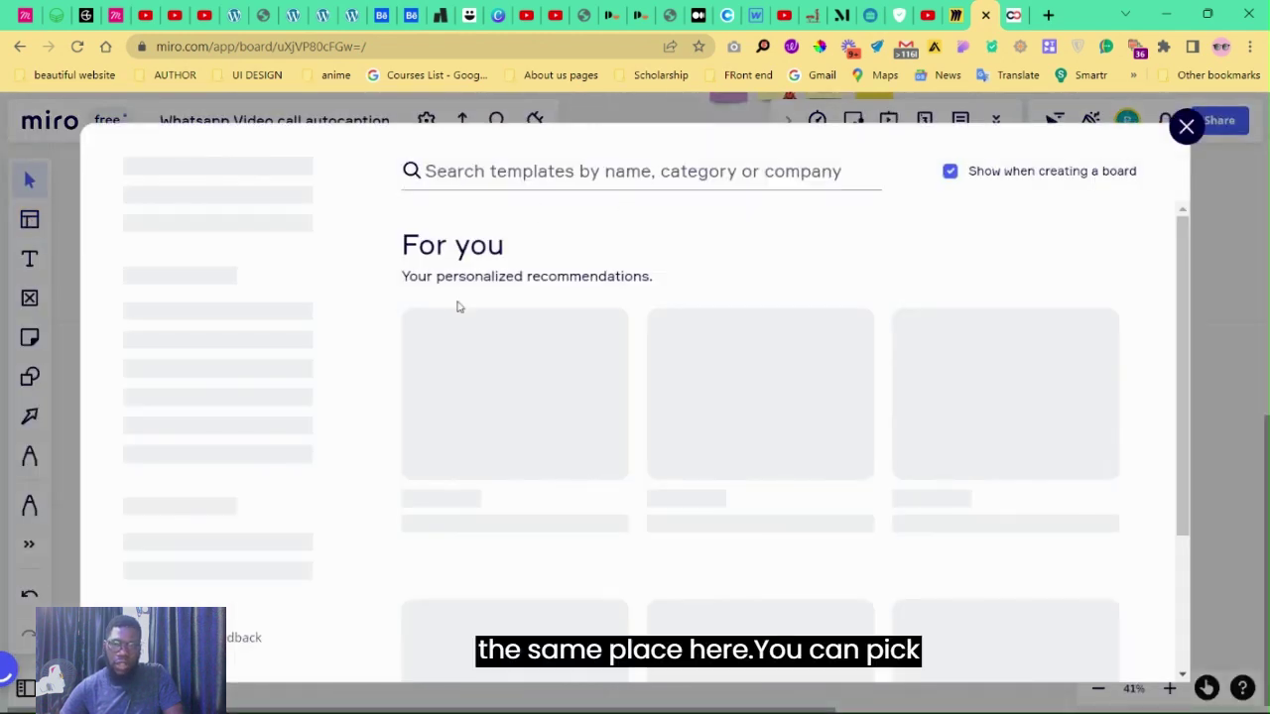
{"action": "scroll", "coordinate": [227, 342], "scroll_direction": "down", "scroll_amount": 3}
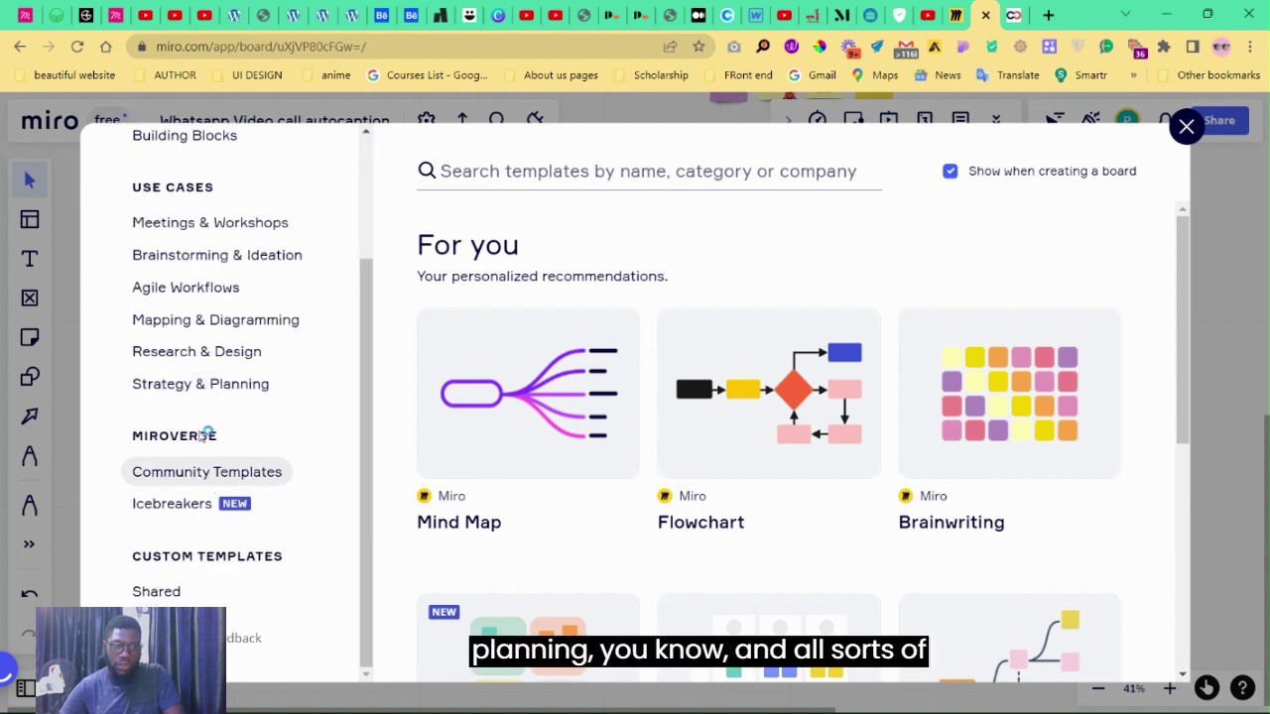
{"action": "scroll", "coordinate": [203, 433], "scroll_direction": "up", "scroll_amount": 3}
{"action": "scroll", "coordinate": [931, 417], "scroll_direction": "down", "scroll_amount": 2}
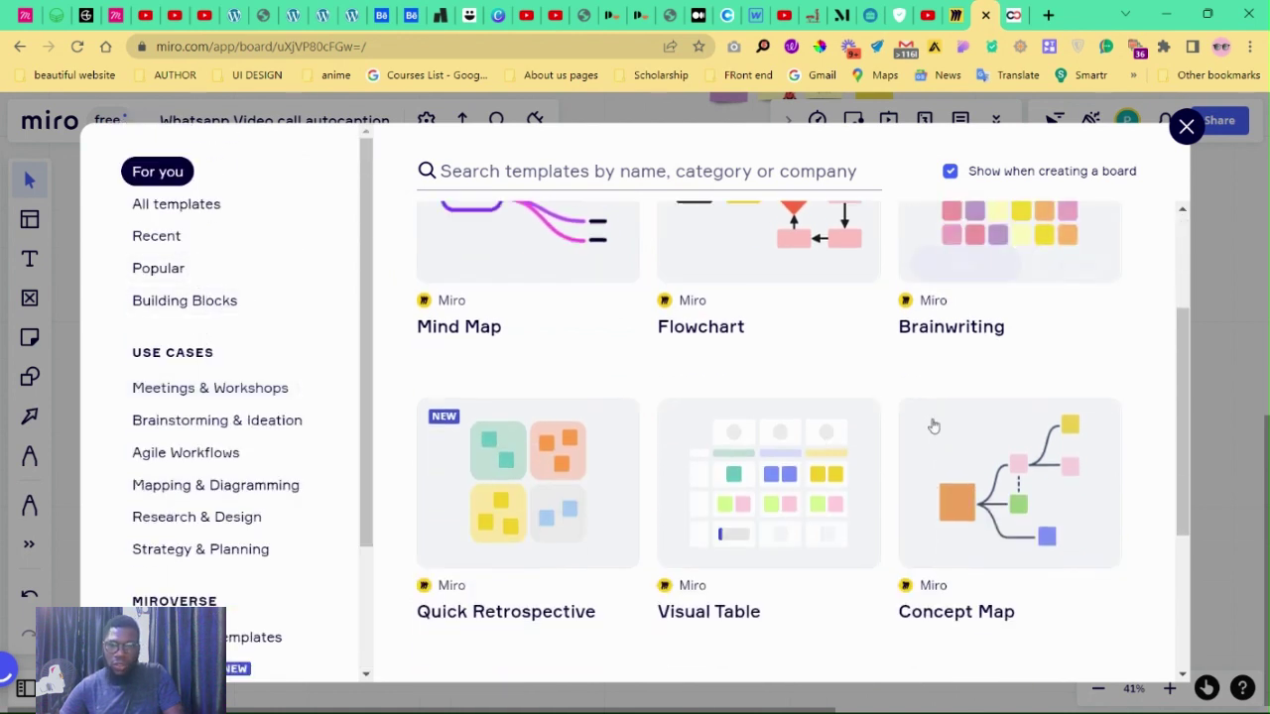
{"action": "scroll", "coordinate": [933, 427], "scroll_direction": "down", "scroll_amount": 3}
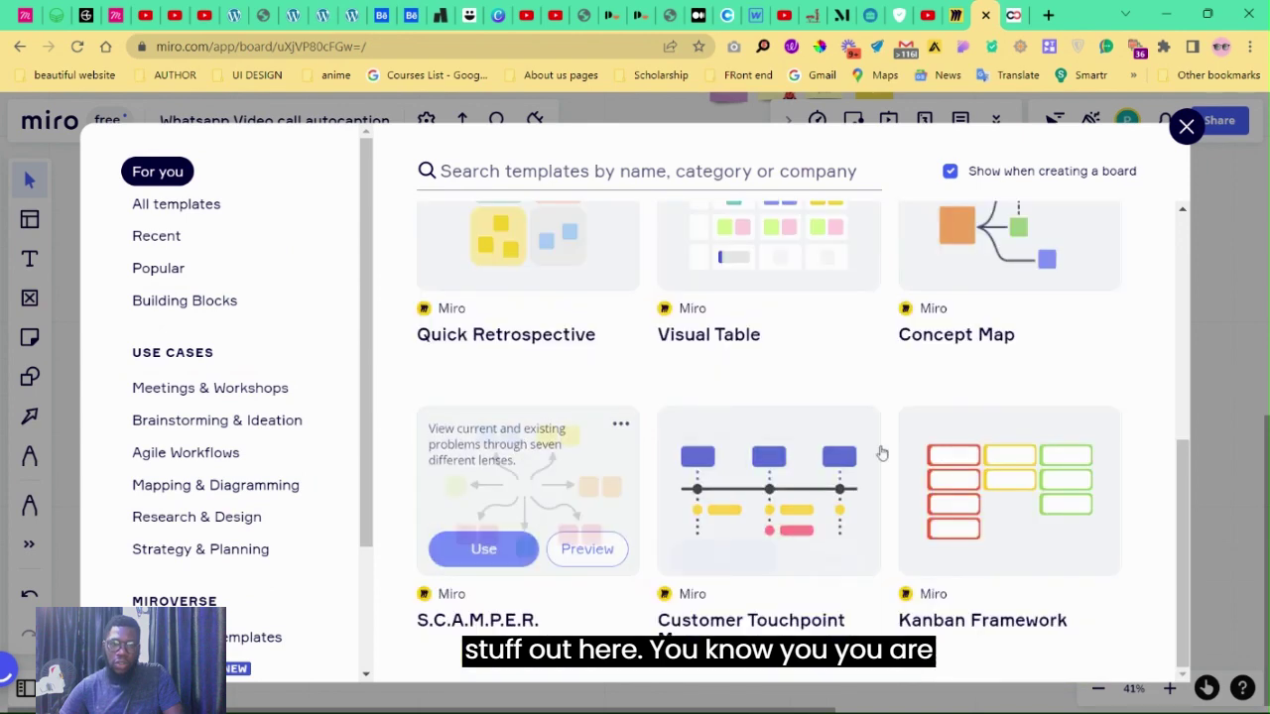
{"action": "scroll", "coordinate": [867, 446], "scroll_direction": "up", "scroll_amount": 1}
{"action": "scroll", "coordinate": [878, 471], "scroll_direction": "down", "scroll_amount": 1}
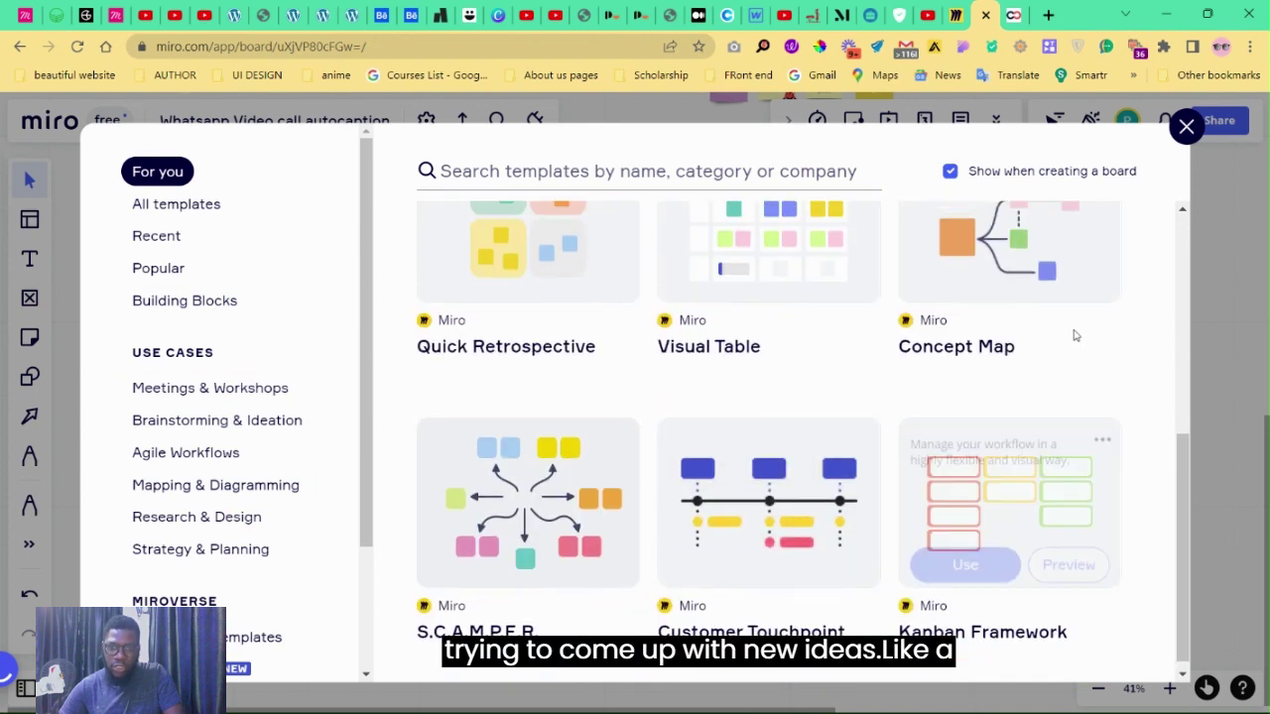
{"action": "scroll", "coordinate": [499, 431], "scroll_direction": "up", "scroll_amount": 5}
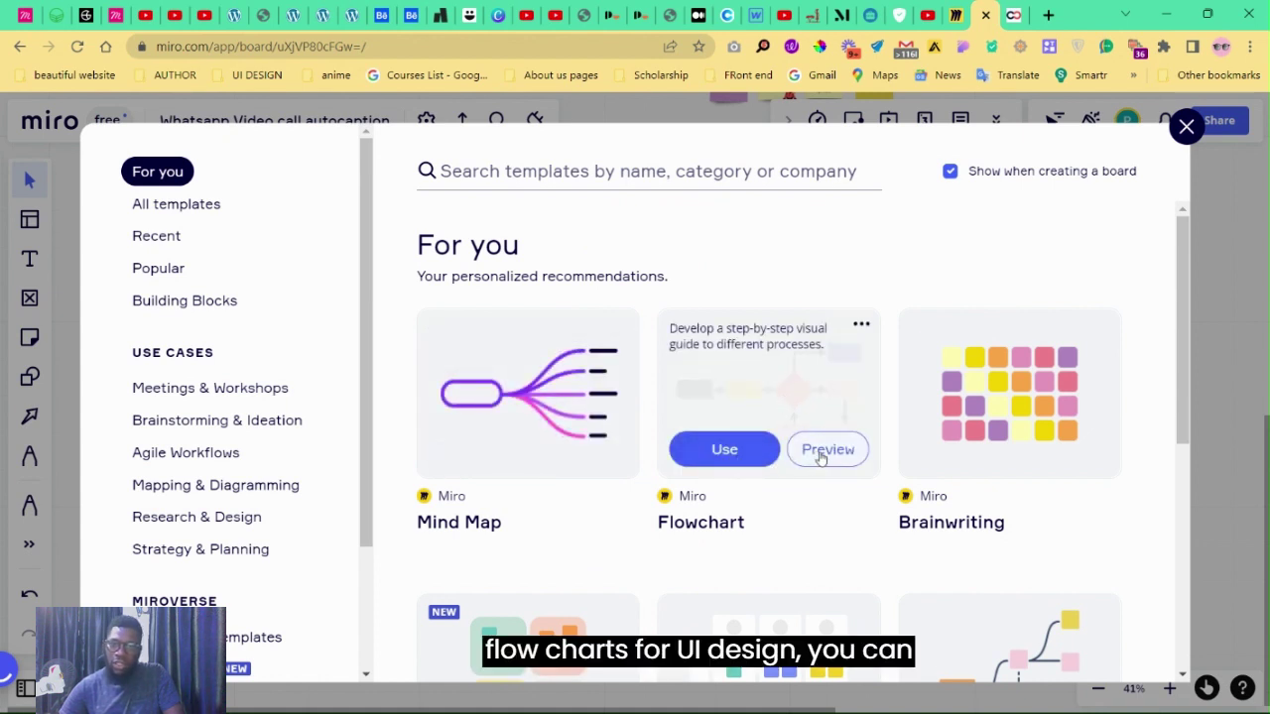
{"action": "left_click", "coordinate": [727, 452]}
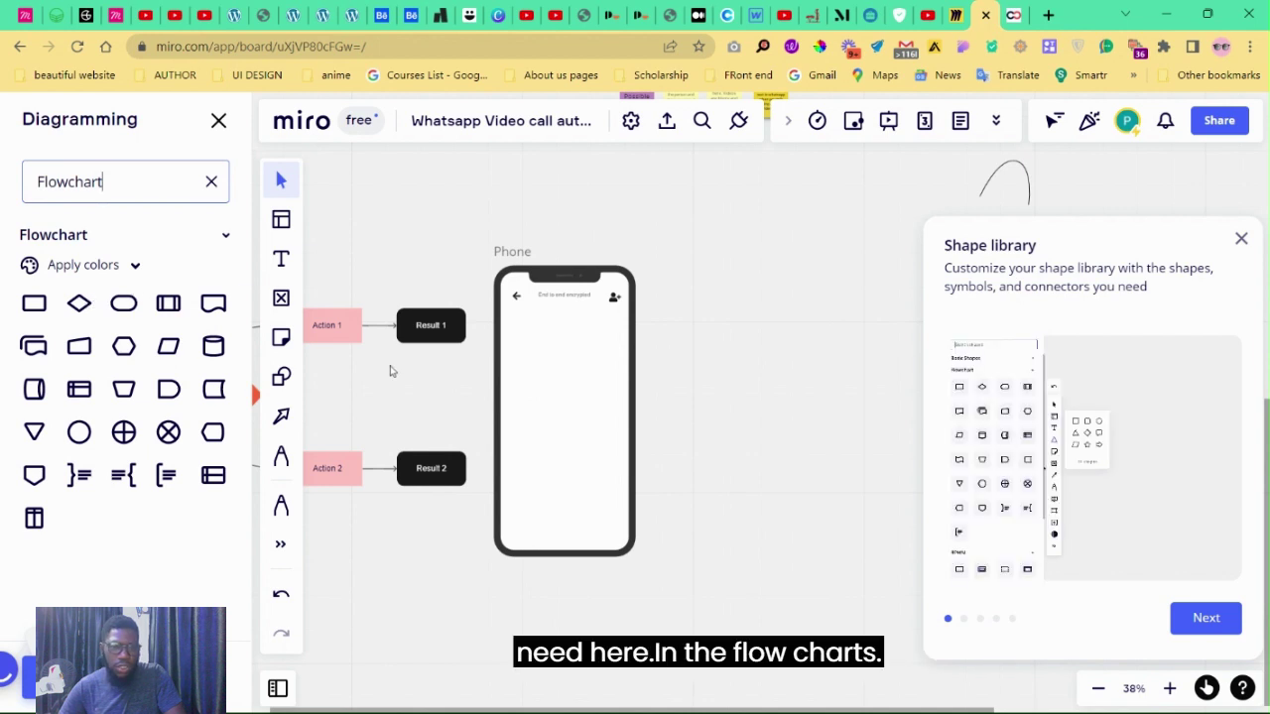
Pan to the inserted flowchart and step through the shape-library tour to Finish.
{"action": "scroll", "coordinate": [500, 385], "scroll_direction": "up", "scroll_amount": 1}
{"action": "scroll", "coordinate": [500, 385], "scroll_direction": "left", "scroll_amount": 5}
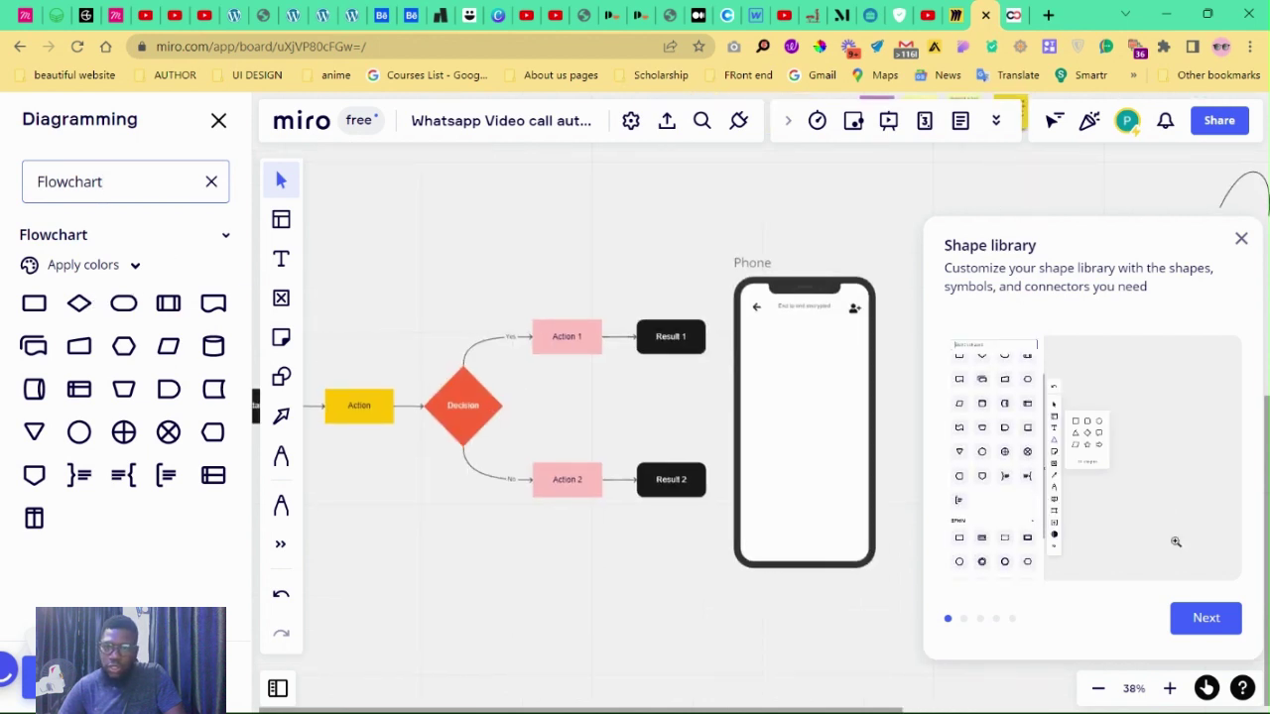
{"action": "left_click", "coordinate": [1206, 623]}
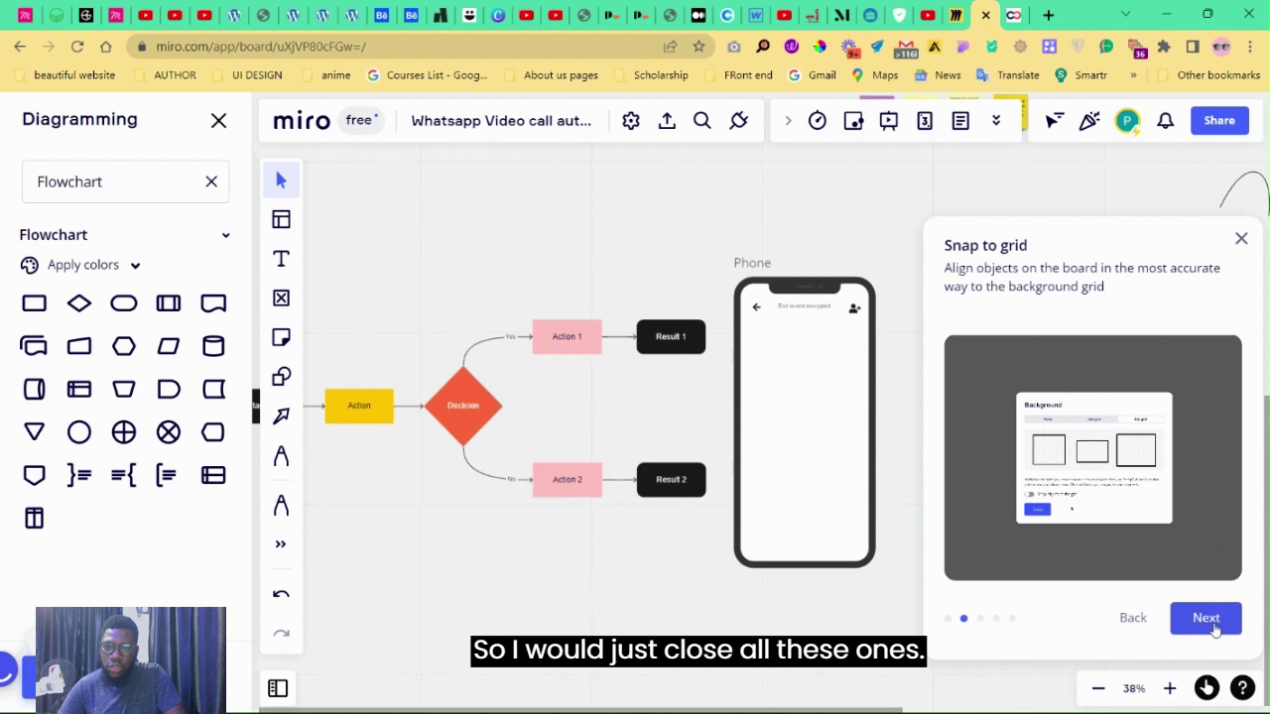
{"action": "left_click", "coordinate": [1212, 625]}
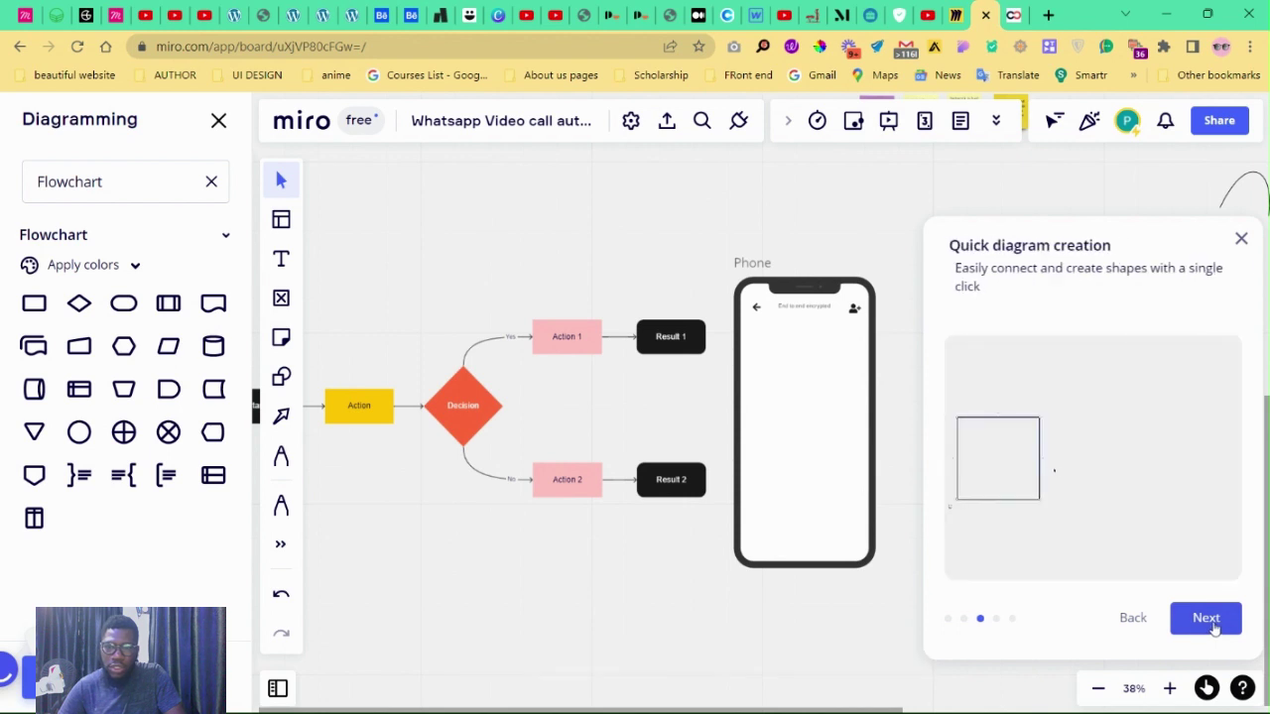
{"action": "left_click", "coordinate": [1213, 625]}
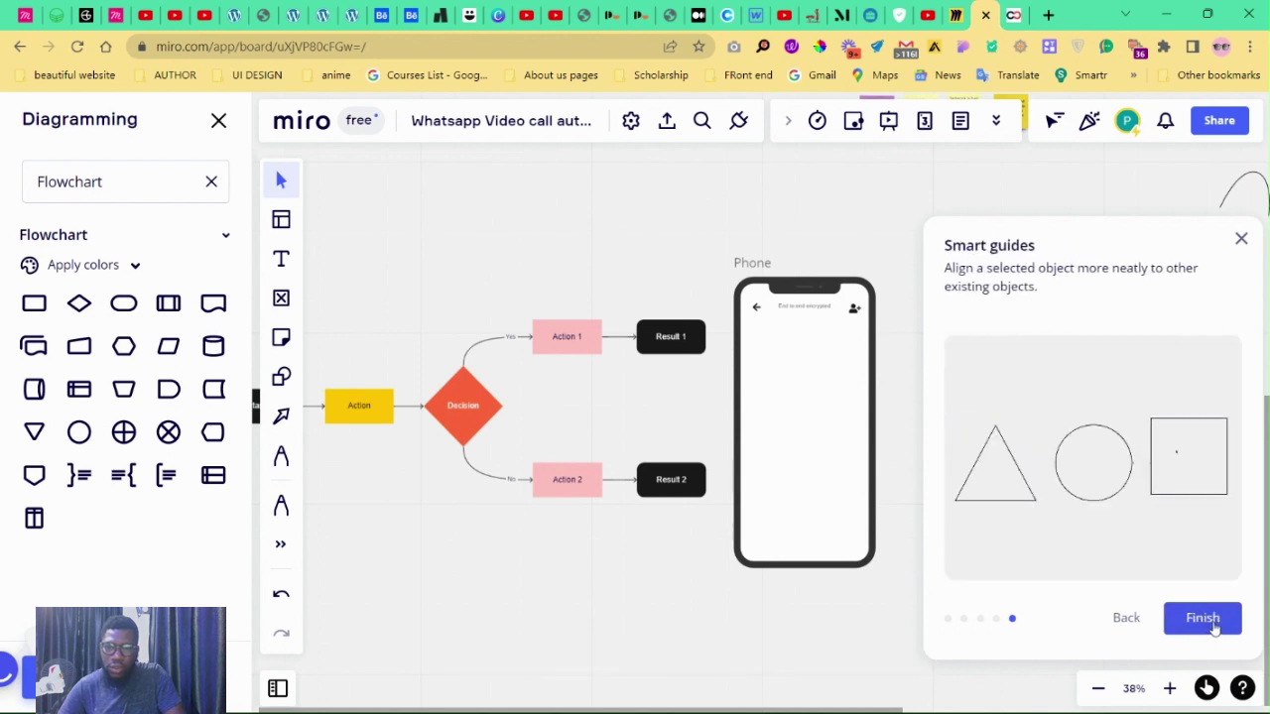
{"action": "left_click", "coordinate": [1212, 625]}
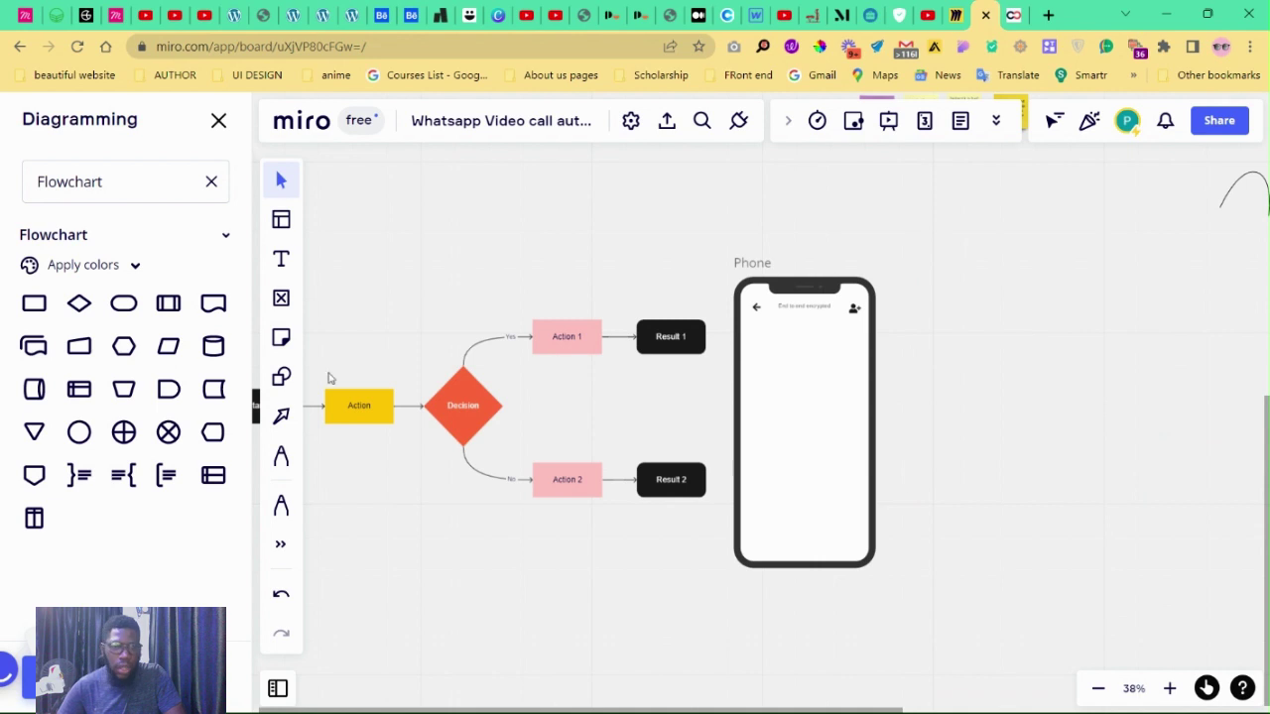
Bring the flowchart's Start box into view and collapse the Flowchart group in the Diagramming panel.
{"action": "mouse_move", "coordinate": [375, 456]}
{"action": "left_mouse_down"}
{"action": "mouse_move", "coordinate": [646, 482]}
{"action": "mouse_move", "coordinate": [569, 442]}
{"action": "left_mouse_up"}
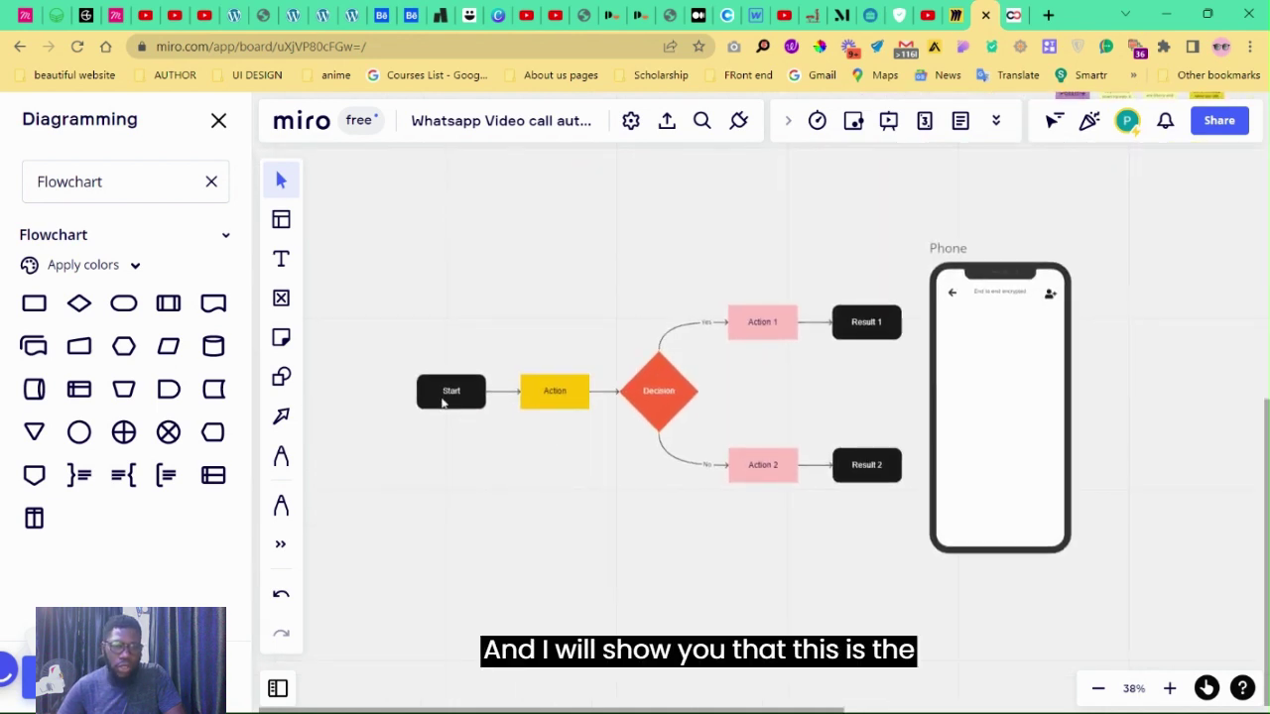
{"action": "scroll", "coordinate": [467, 394], "scroll_direction": "up", "scroll_amount": 5}
{"action": "scroll", "coordinate": [474, 395], "scroll_direction": "down", "scroll_amount": 3}
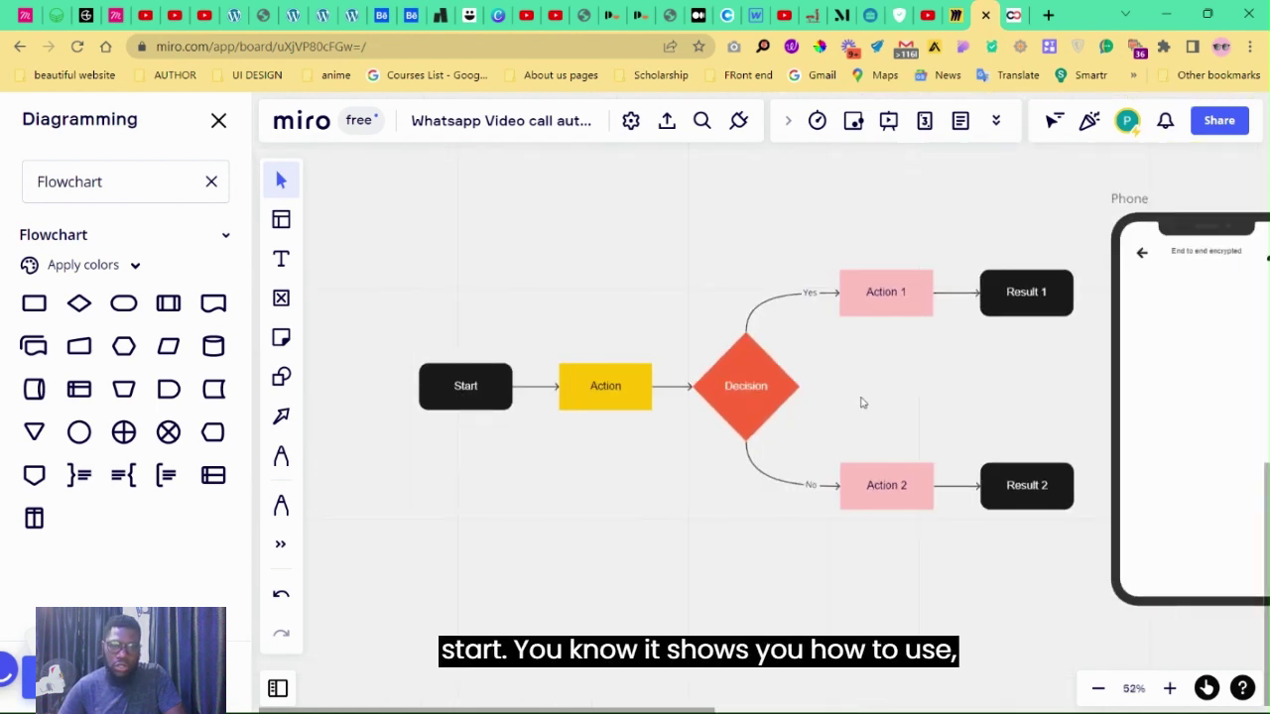
{"action": "scroll", "coordinate": [804, 403], "scroll_direction": "right", "scroll_amount": 3}
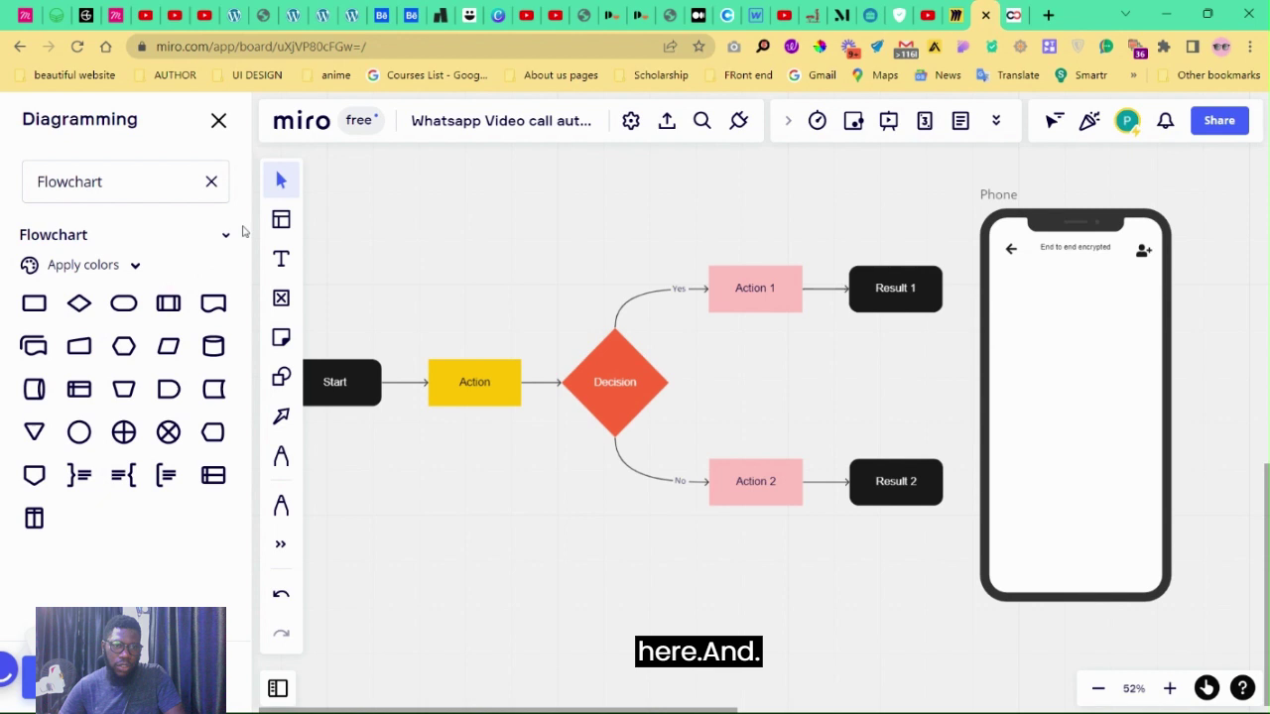
{"action": "left_click", "coordinate": [227, 236]}
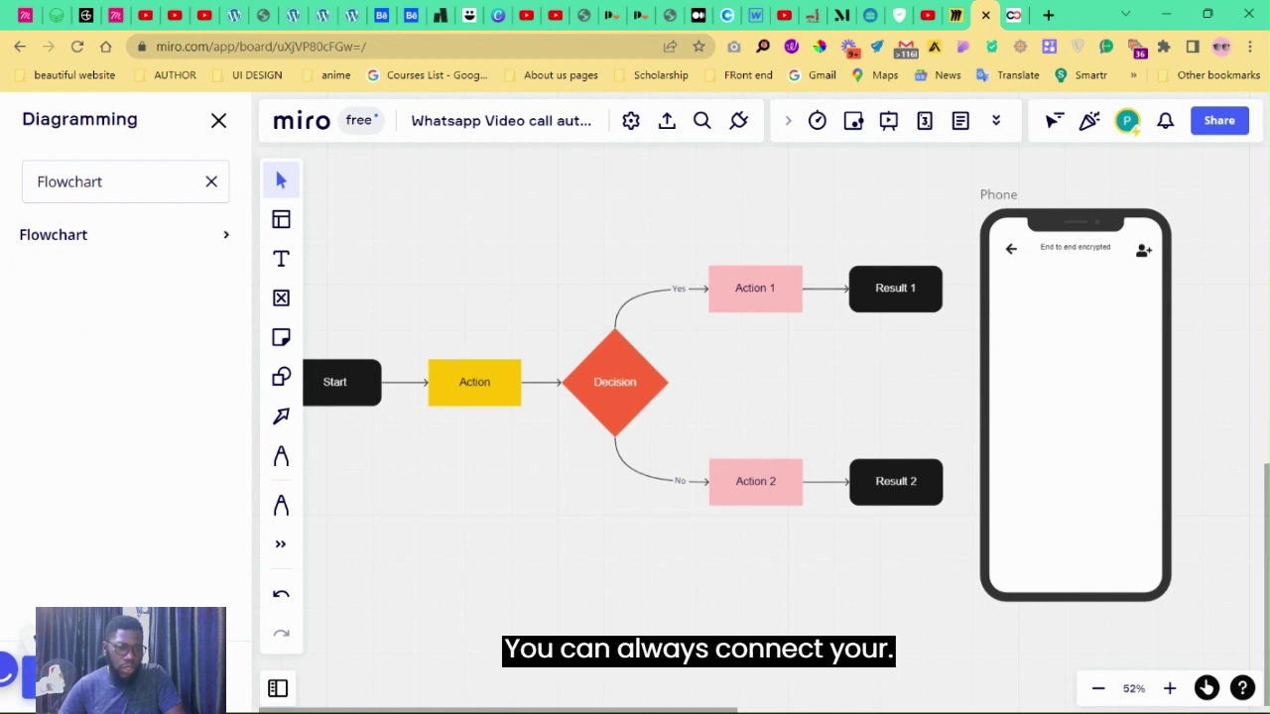
{"action": "left_click", "coordinate": [109, 526]}
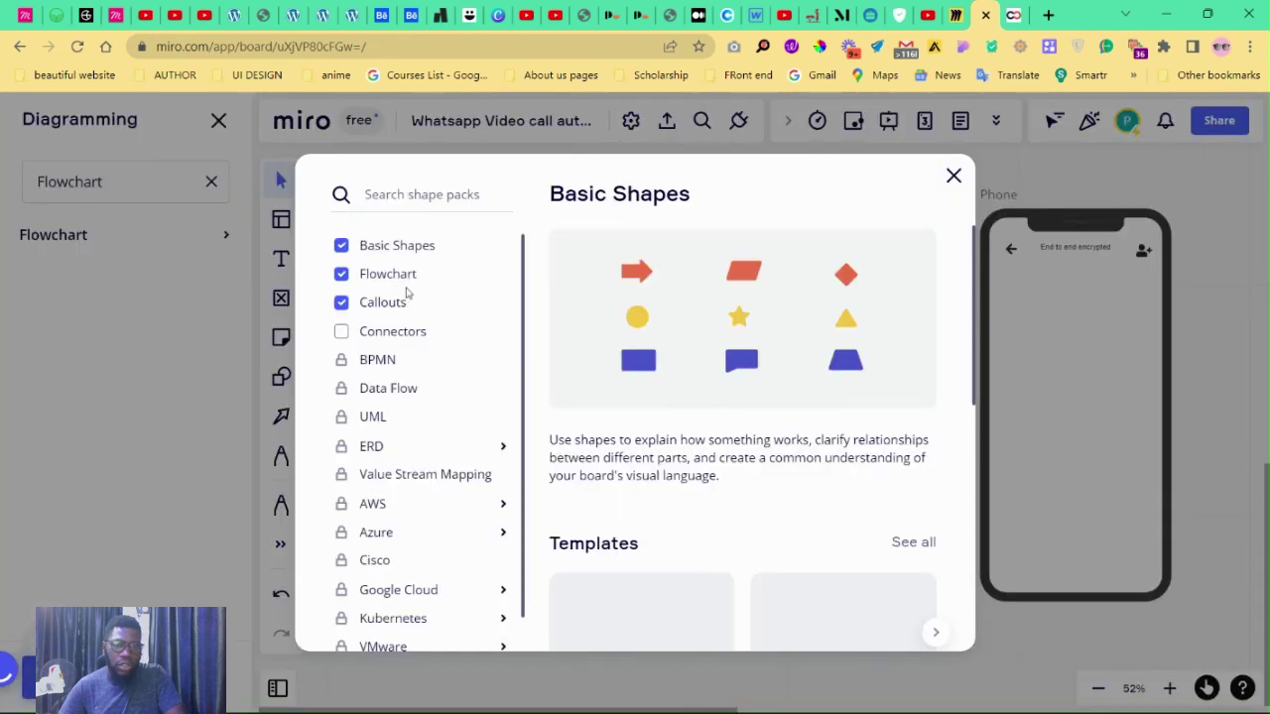
{"action": "scroll", "coordinate": [389, 417], "scroll_direction": "down", "scroll_amount": 1}
{"action": "scroll", "coordinate": [379, 369], "scroll_direction": "up", "scroll_amount": 1}
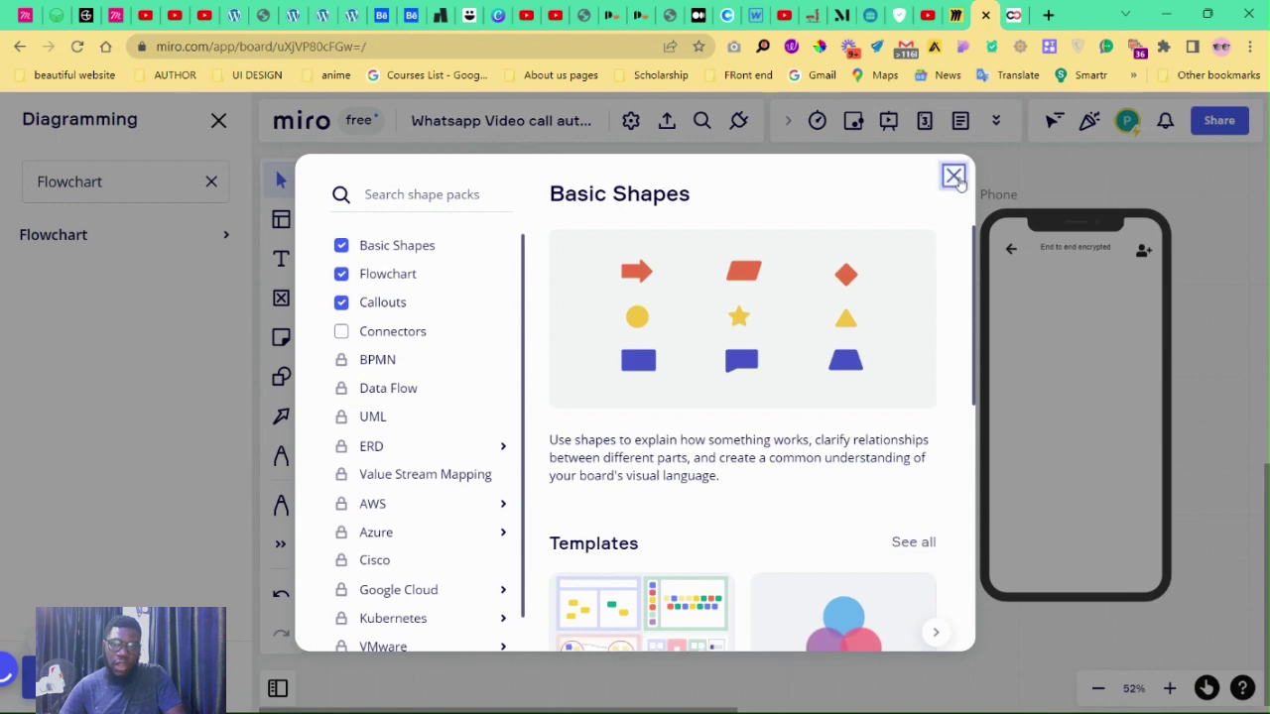
{"action": "left_click", "coordinate": [953, 177]}
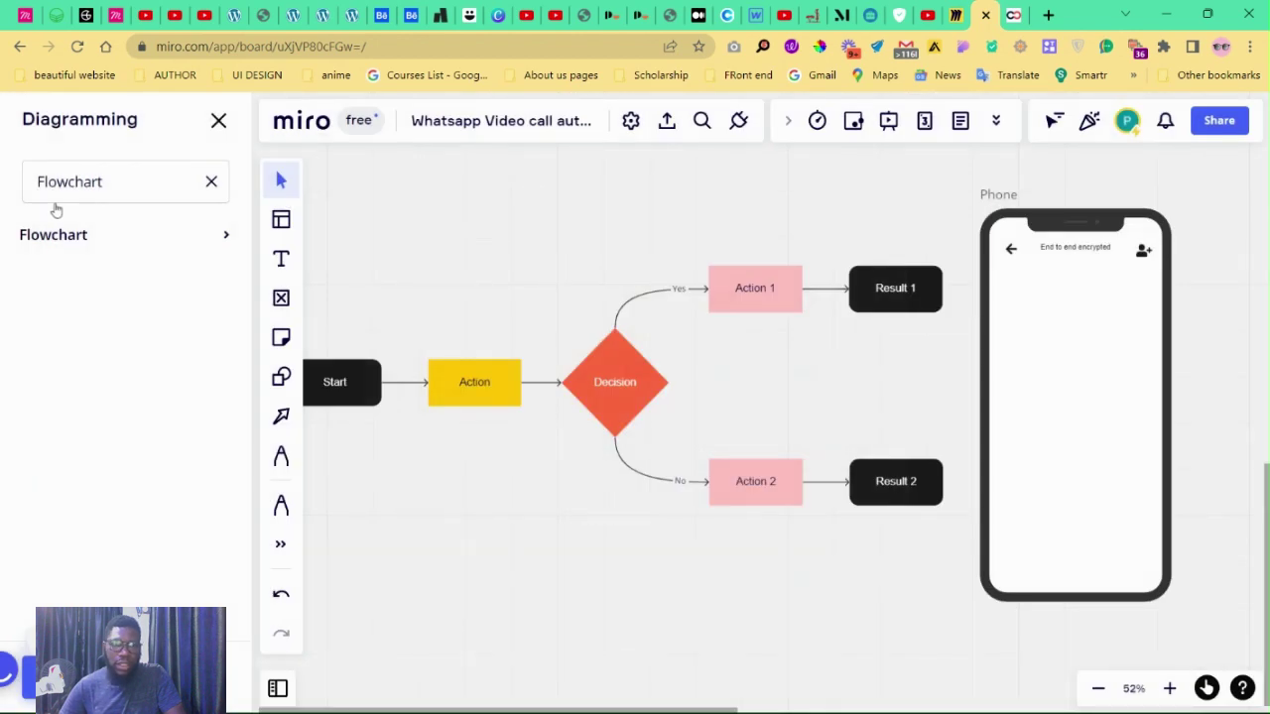
Clear the Flowchart shape search and place a 'TTTT' text box above the flowchart.
{"action": "left_click", "coordinate": [211, 183]}
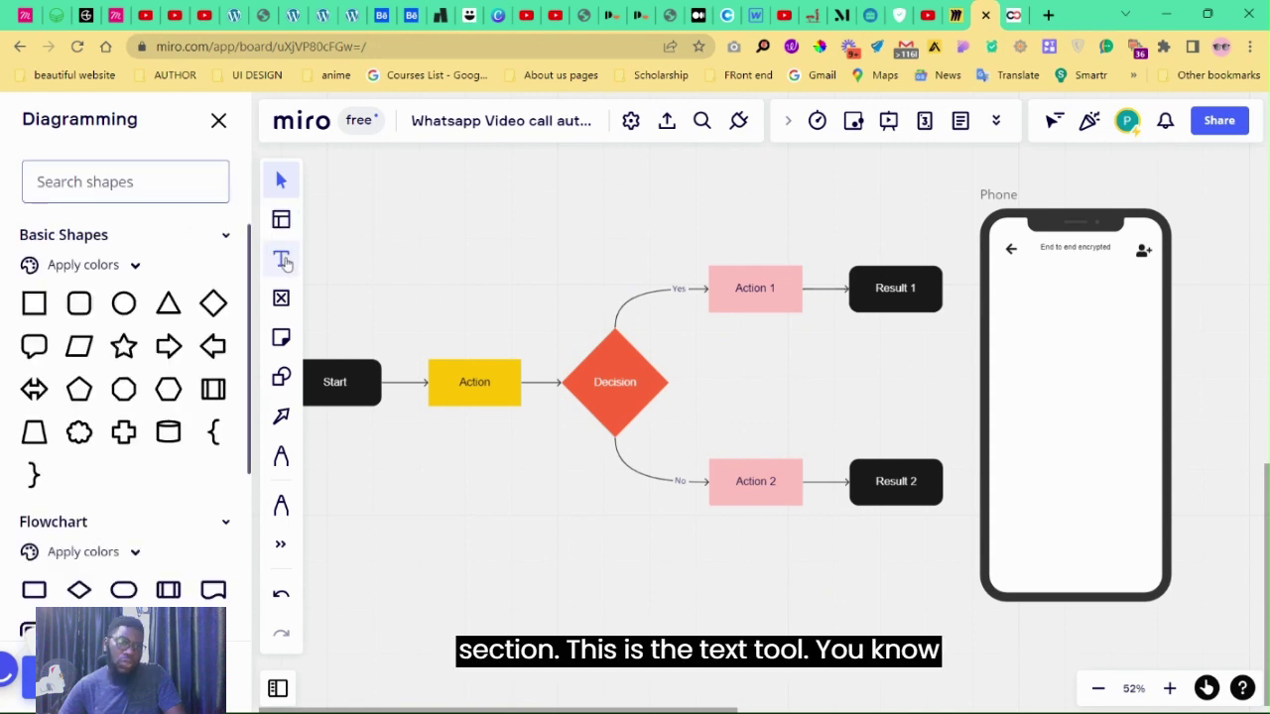
{"action": "left_click", "coordinate": [283, 259]}
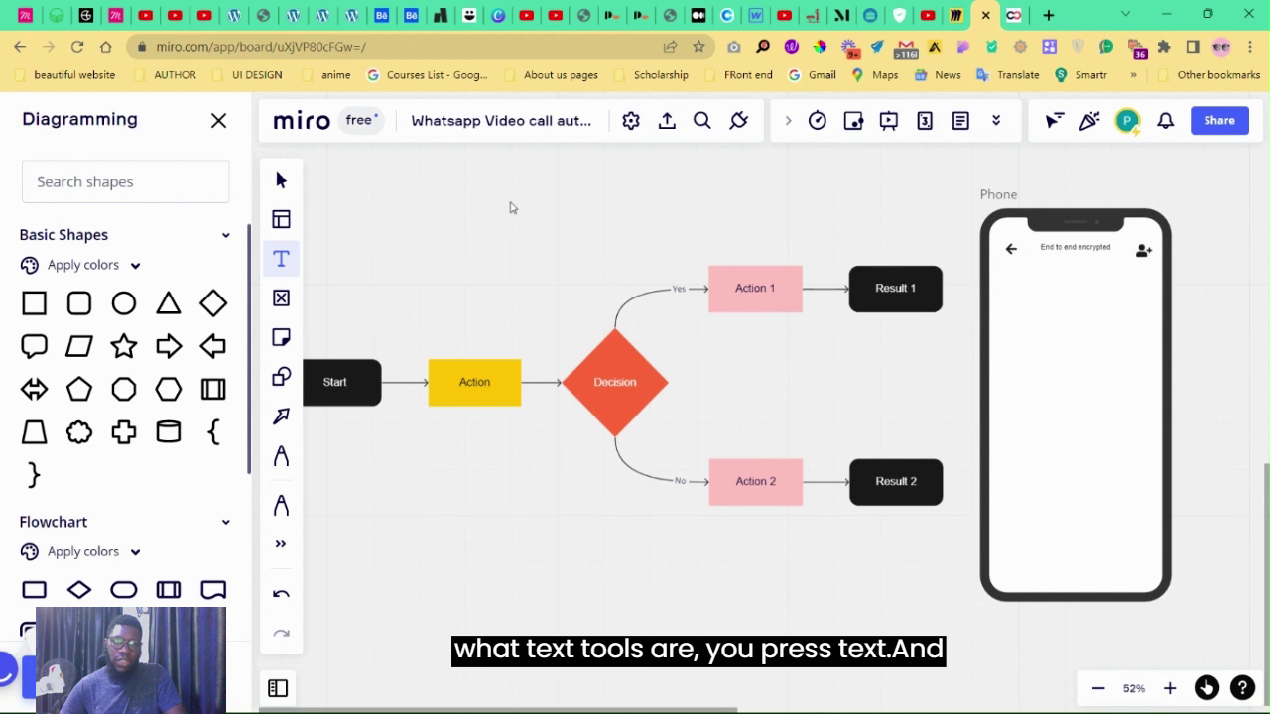
{"action": "left_click", "coordinate": [539, 220]}
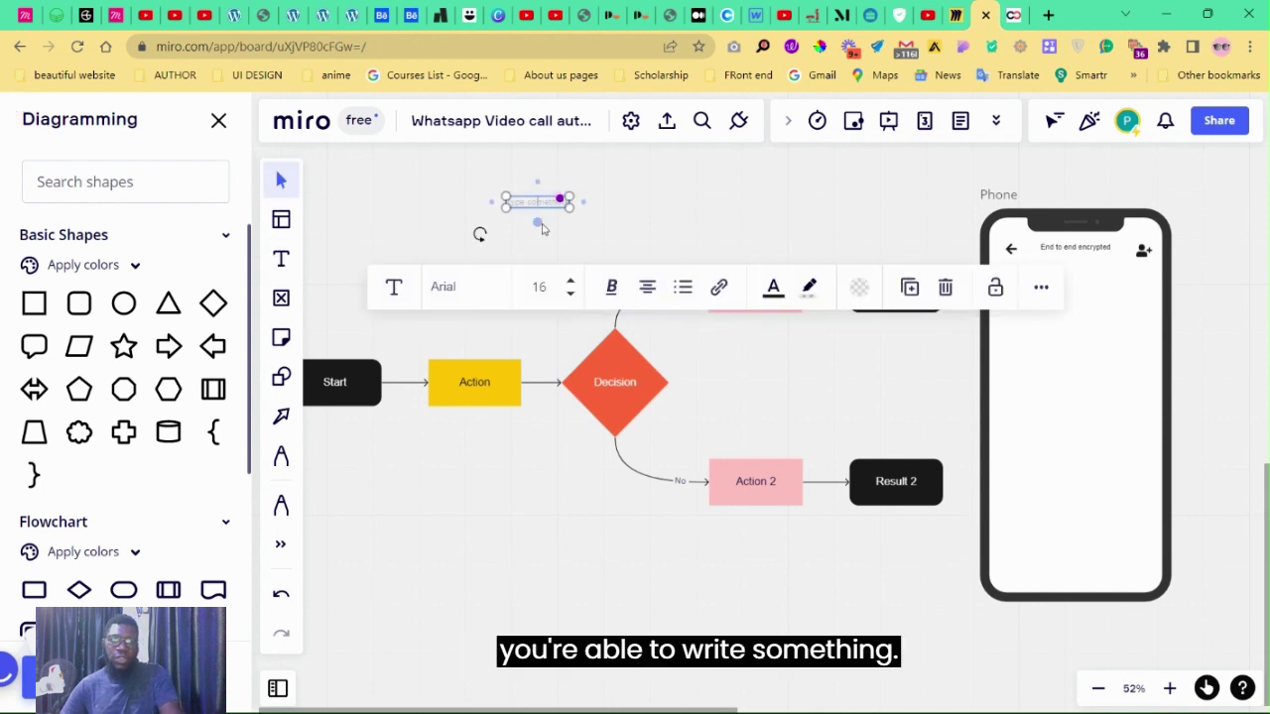
{"action": "type", "text": "TTTT"}
{"action": "scroll", "coordinate": [536, 208], "scroll_direction": "up", "scroll_amount": 5}
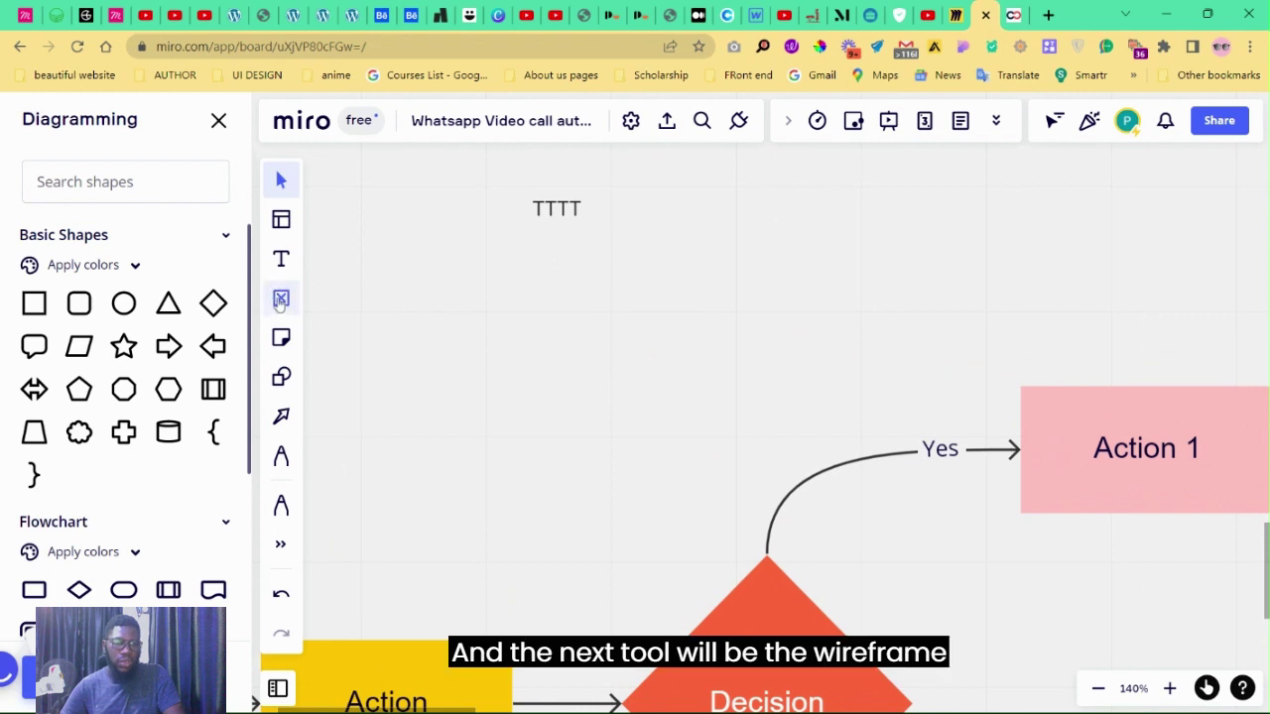
Close the Diagramming panel, open More tools and pin Stickers and Emojis to the toolbar.
{"action": "scroll", "coordinate": [459, 321], "scroll_direction": "down", "scroll_amount": 3}
{"action": "scroll", "coordinate": [470, 331], "scroll_direction": "down", "scroll_amount": 3}
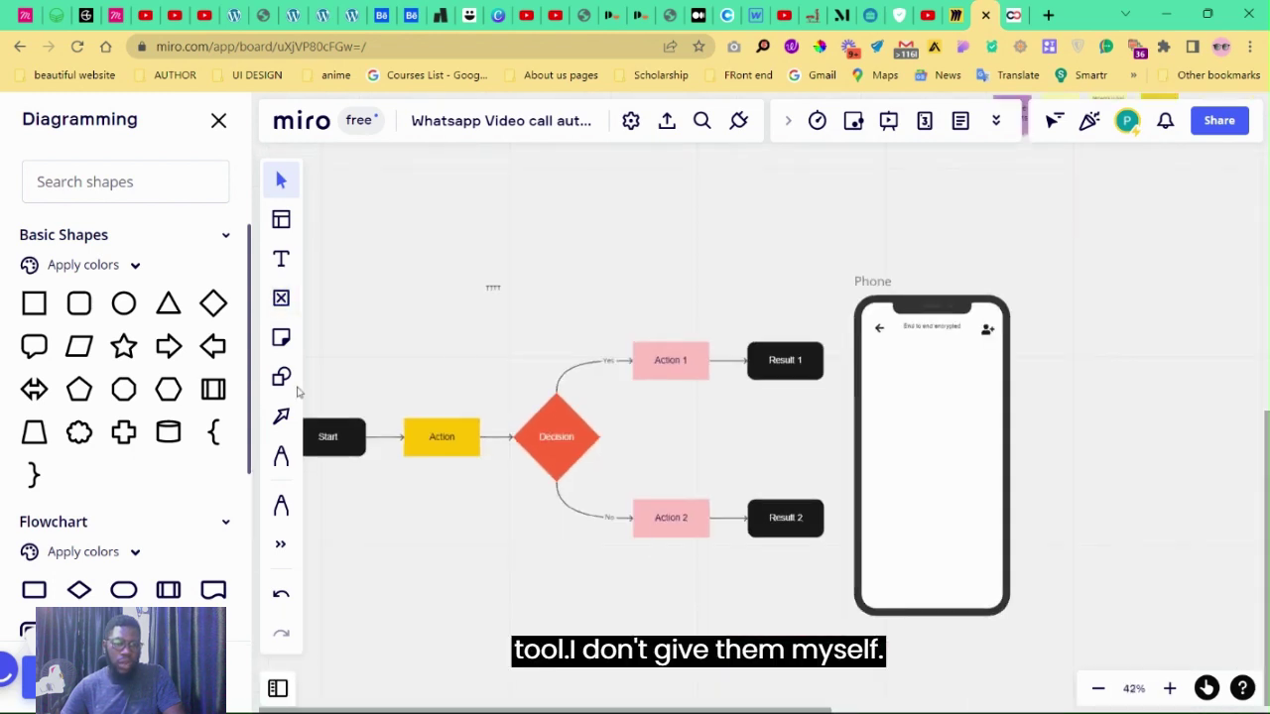
{"action": "left_click", "coordinate": [219, 121]}
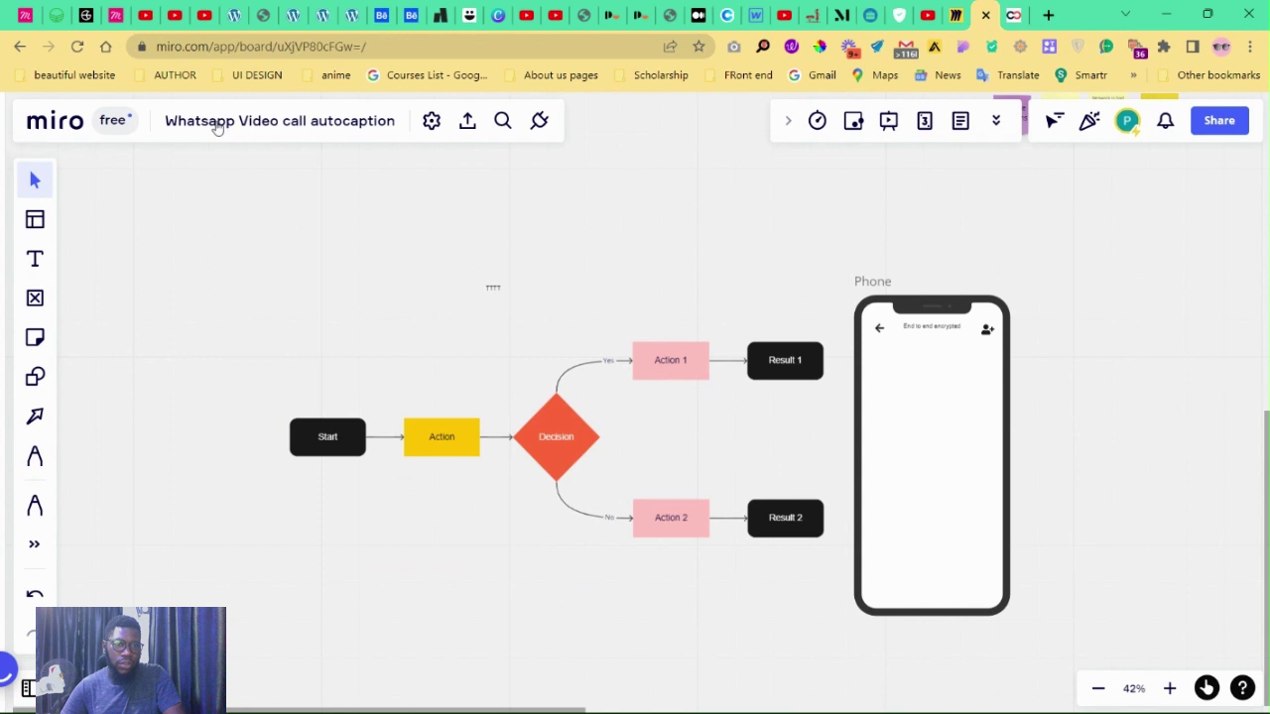
{"action": "left_click", "coordinate": [30, 548]}
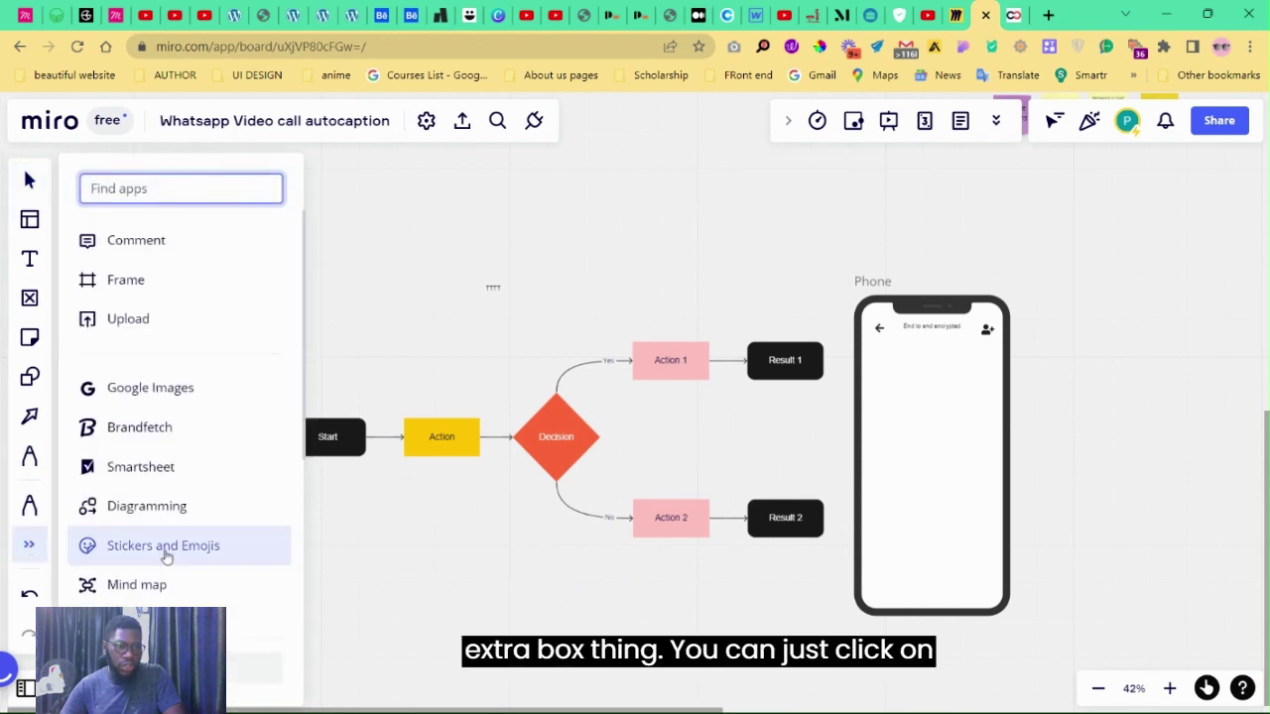
{"action": "mouse_move", "coordinate": [170, 549]}
{"action": "left_mouse_down"}
{"action": "mouse_move", "coordinate": [8, 386]}
{"action": "mouse_move", "coordinate": [99, 561]}
{"action": "mouse_move", "coordinate": [99, 547]}
{"action": "left_mouse_up"}
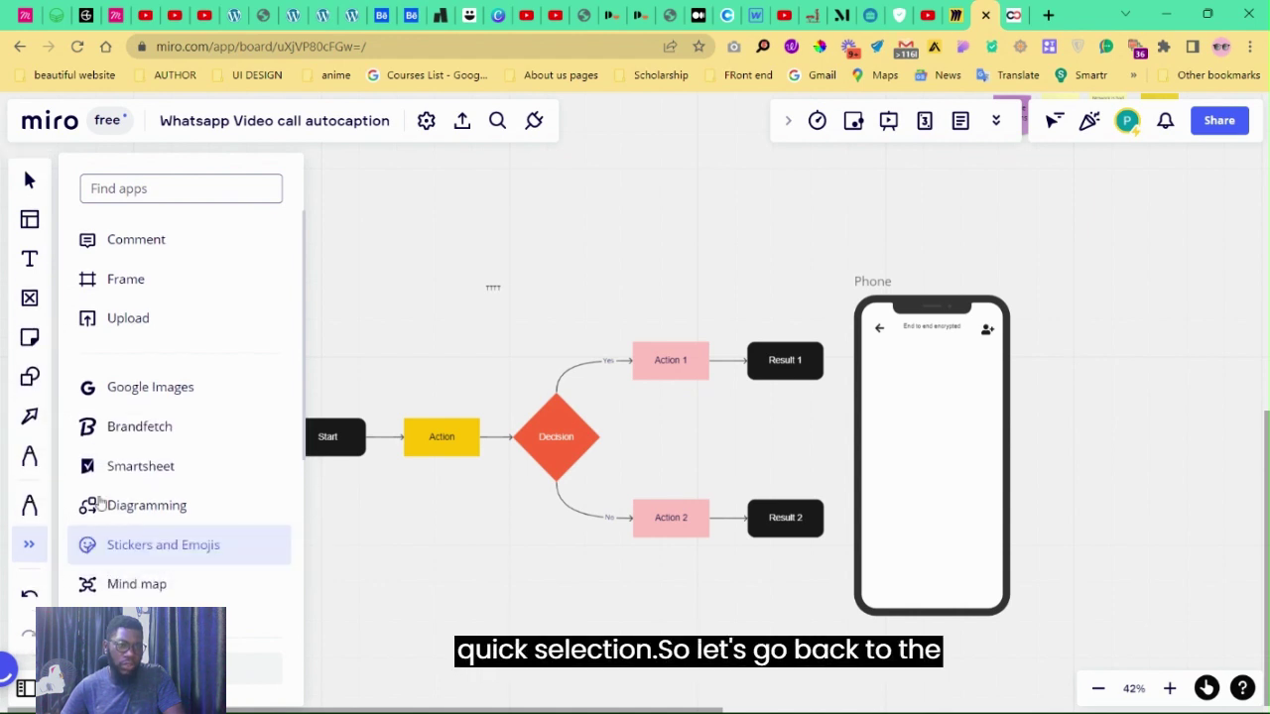
Open the Wireframes library, clear its search and switch to Components.
{"action": "left_click", "coordinate": [30, 299]}
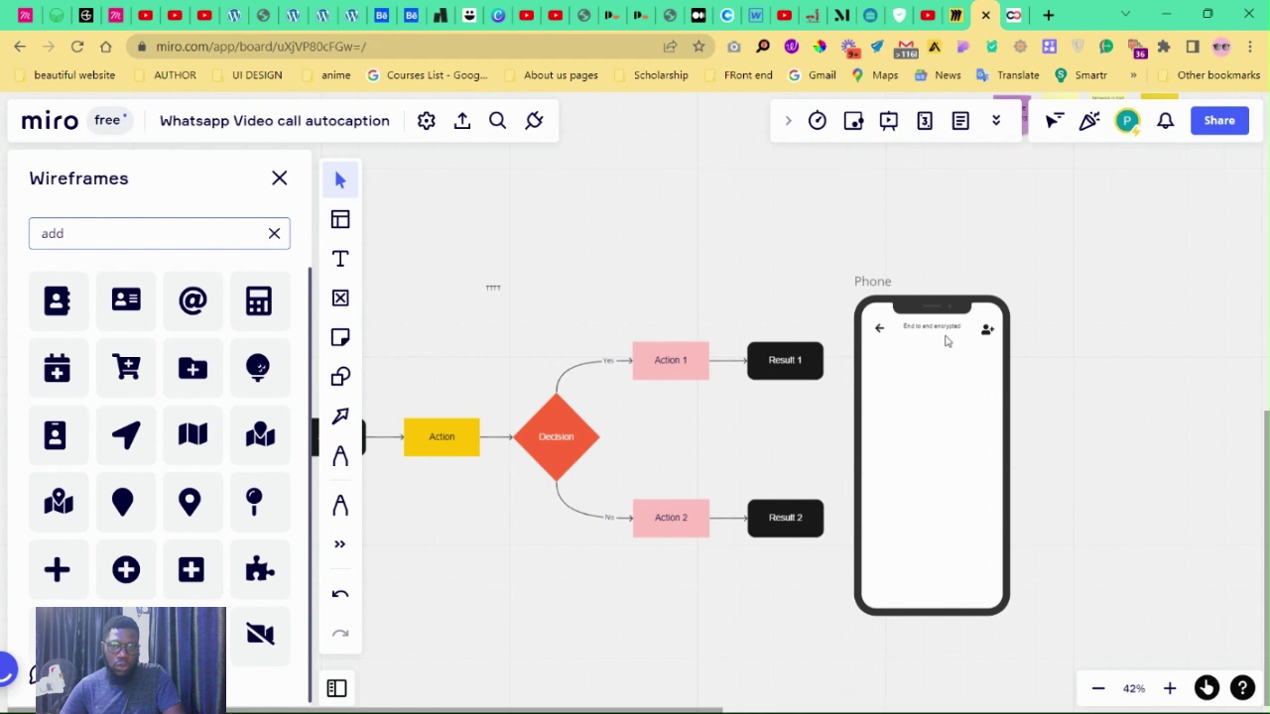
{"action": "scroll", "coordinate": [986, 346], "scroll_direction": "up", "scroll_amount": 3}
{"action": "scroll", "coordinate": [1002, 352], "scroll_direction": "down", "scroll_amount": 1}
{"action": "scroll", "coordinate": [1017, 362], "scroll_direction": "down", "scroll_amount": 1}
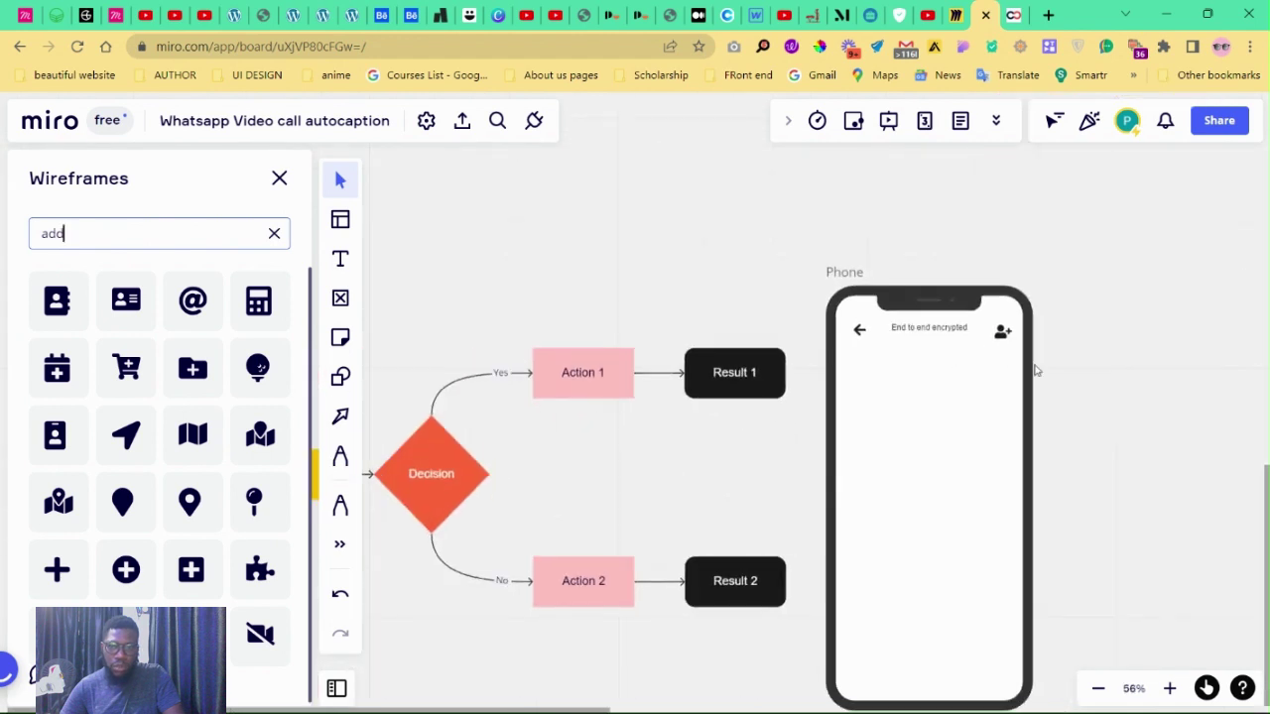
{"action": "left_click_drag", "start_coordinate": [1026, 369], "coordinate": [864, 297]}
{"action": "scroll", "coordinate": [864, 298], "scroll_direction": "up", "scroll_amount": 1}
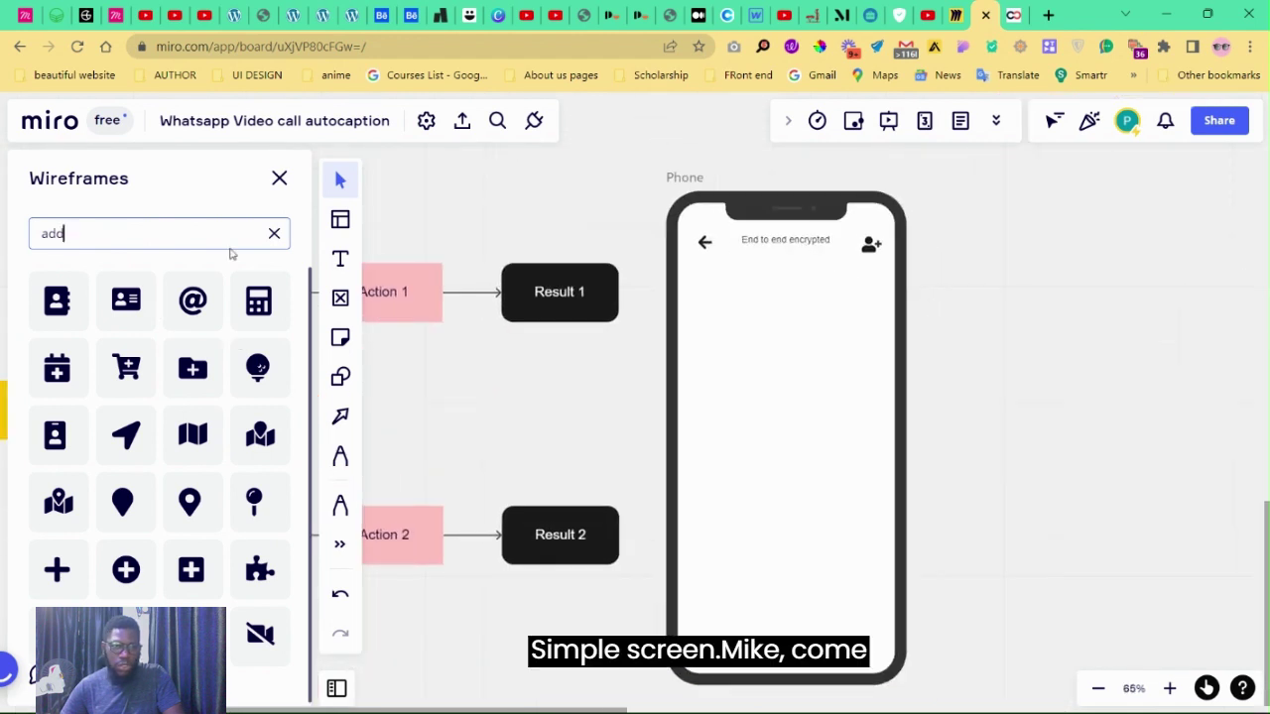
{"action": "left_click", "coordinate": [274, 234]}
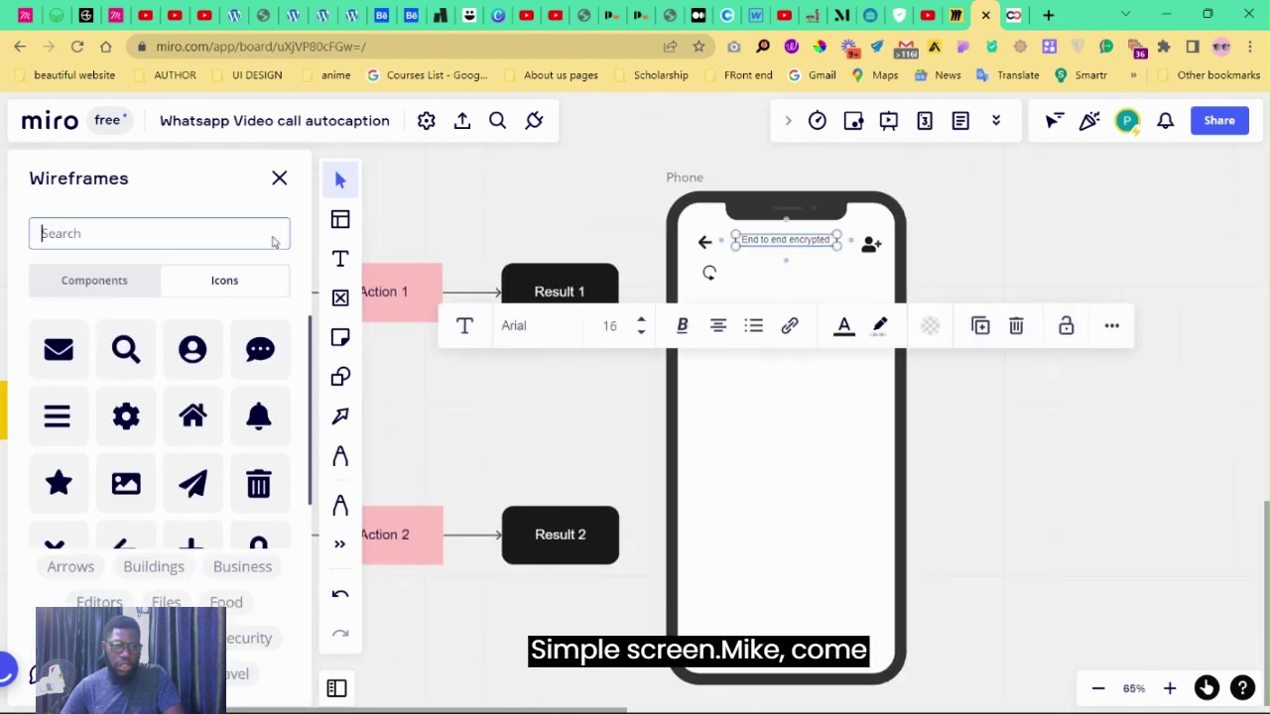
{"action": "left_click", "coordinate": [101, 283]}
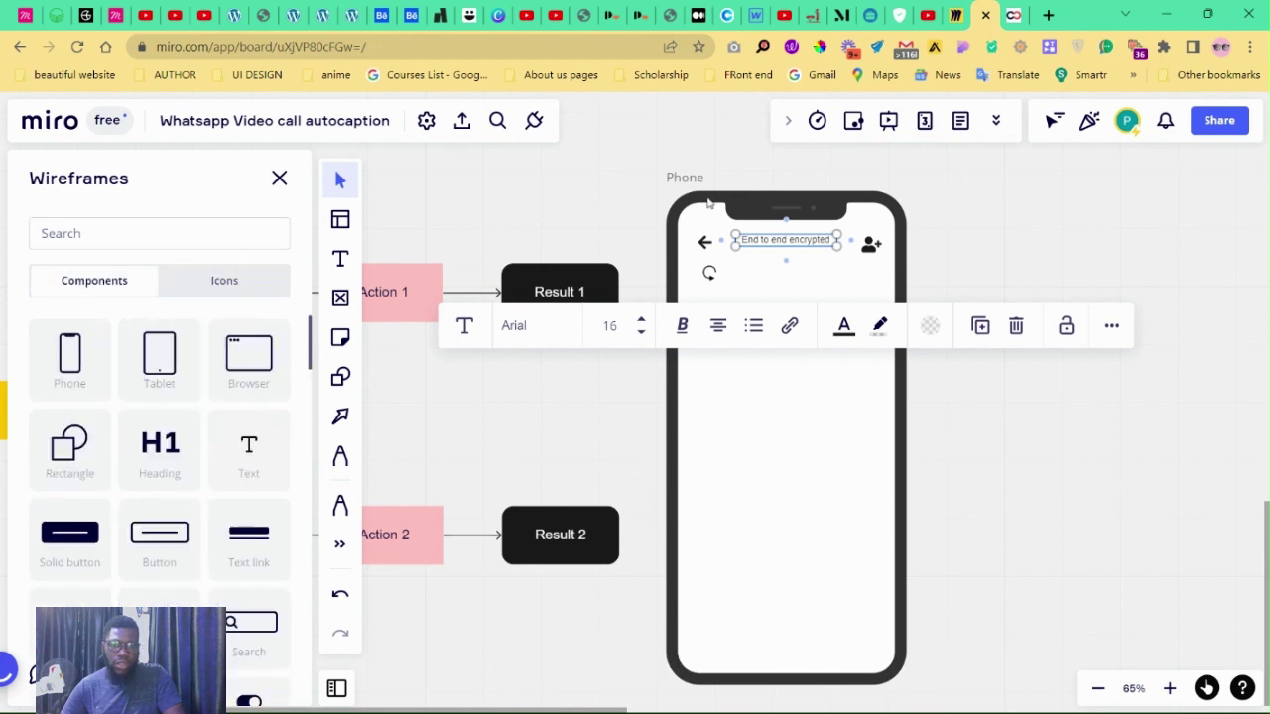
Toggle the Phone frame's device outline off and back on, then reselect the frame.
{"action": "left_click", "coordinate": [682, 185]}
{"action": "left_click", "coordinate": [629, 167]}
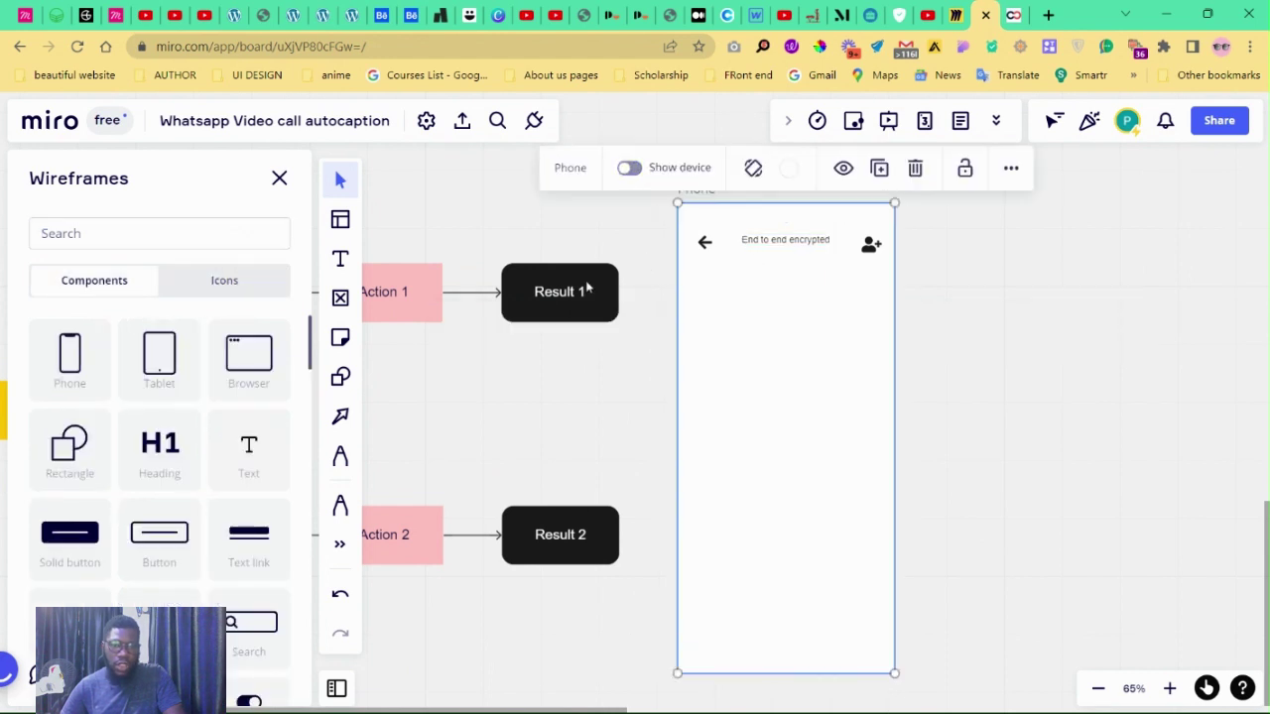
{"action": "left_click", "coordinate": [629, 168]}
{"action": "left_click", "coordinate": [638, 211]}
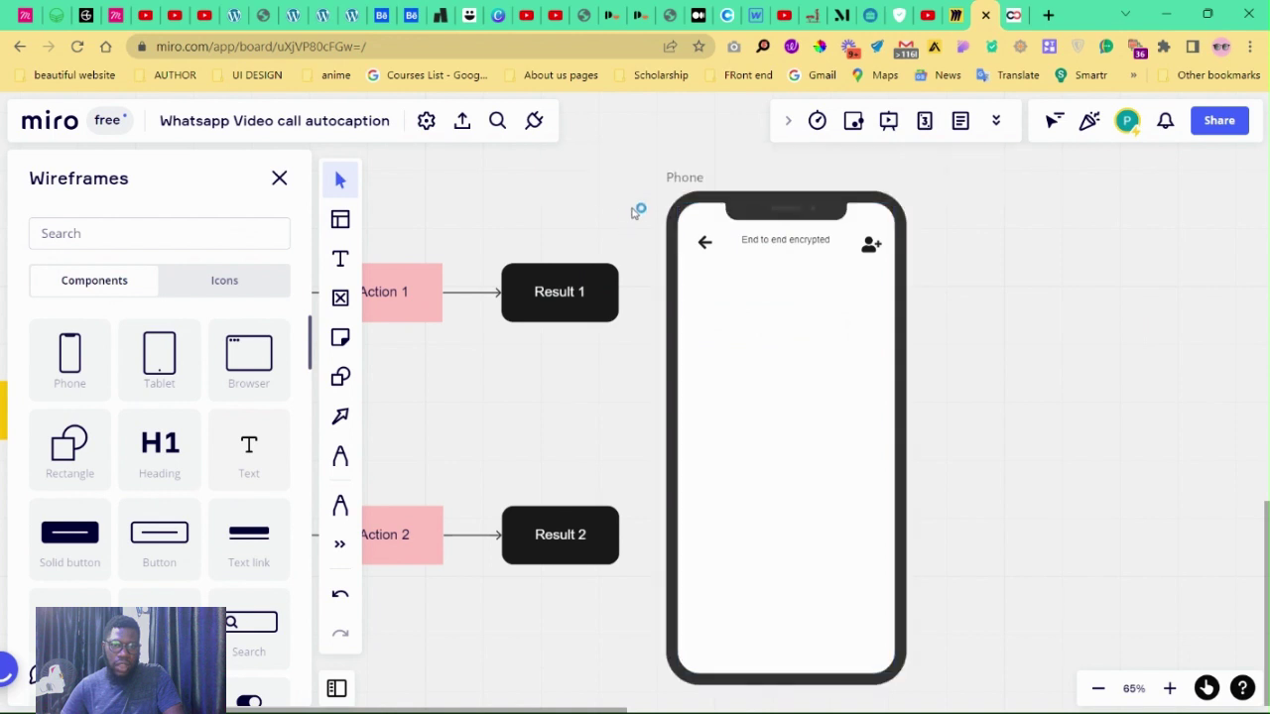
{"action": "left_click", "coordinate": [691, 178]}
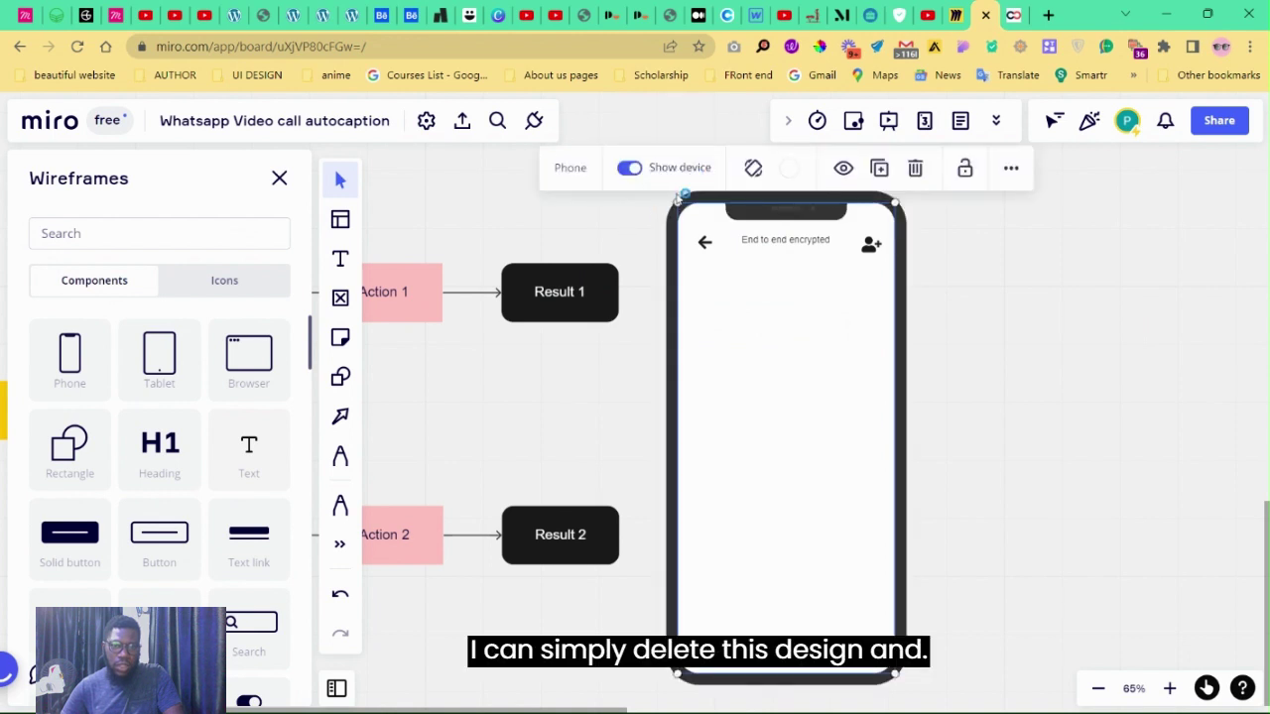
{"action": "scroll", "coordinate": [686, 193], "scroll_direction": "up", "scroll_amount": 3}
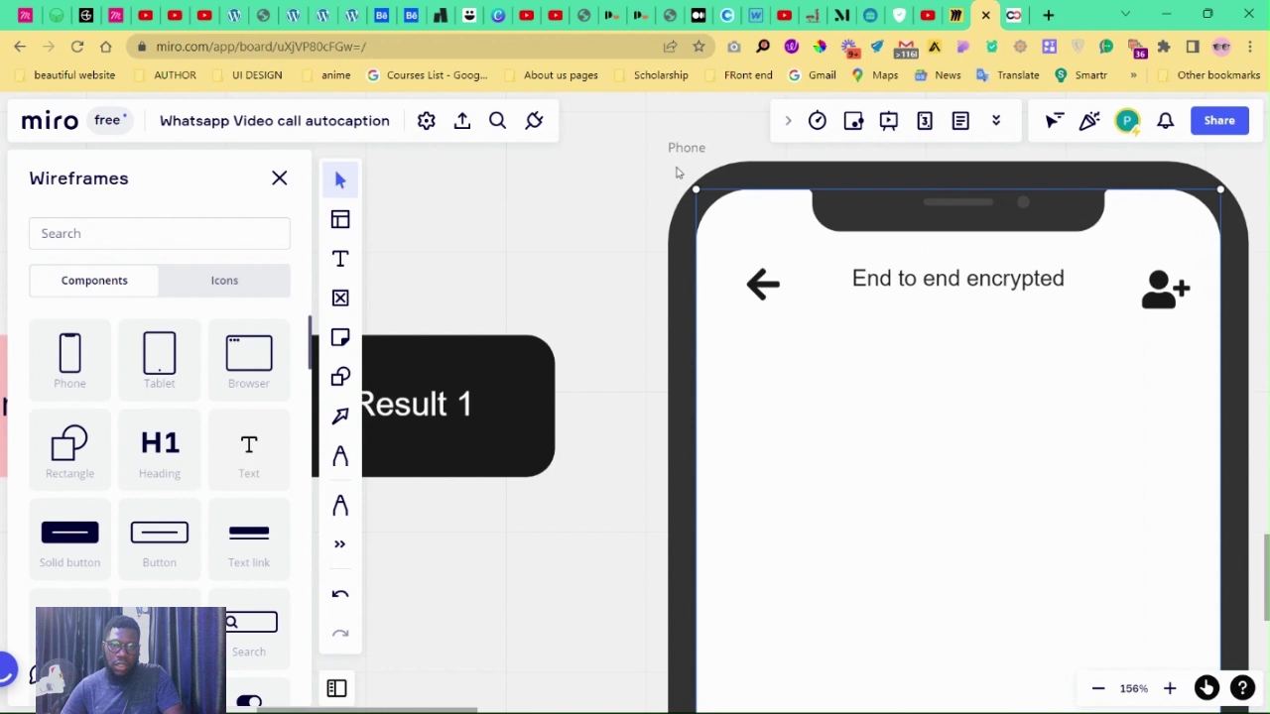
{"action": "scroll", "coordinate": [681, 163], "scroll_direction": "up", "scroll_amount": 1}
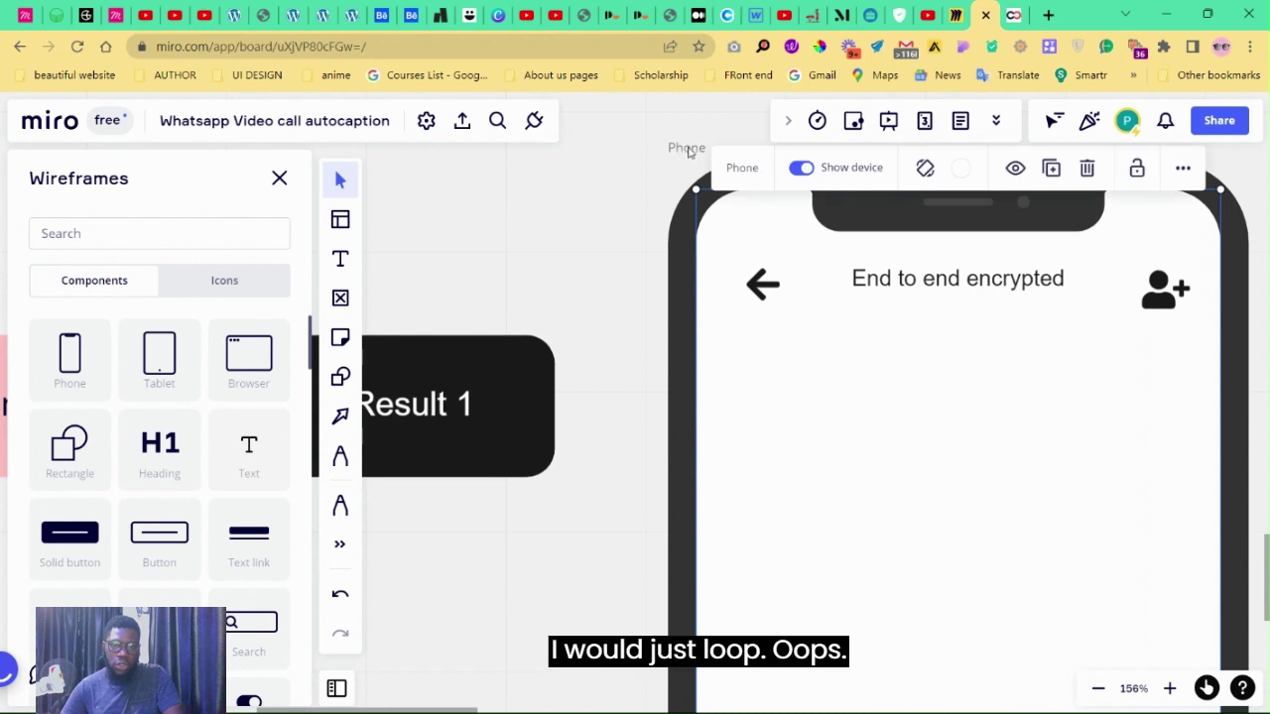
{"action": "scroll", "coordinate": [1246, 184], "scroll_direction": "right", "scroll_amount": 5}
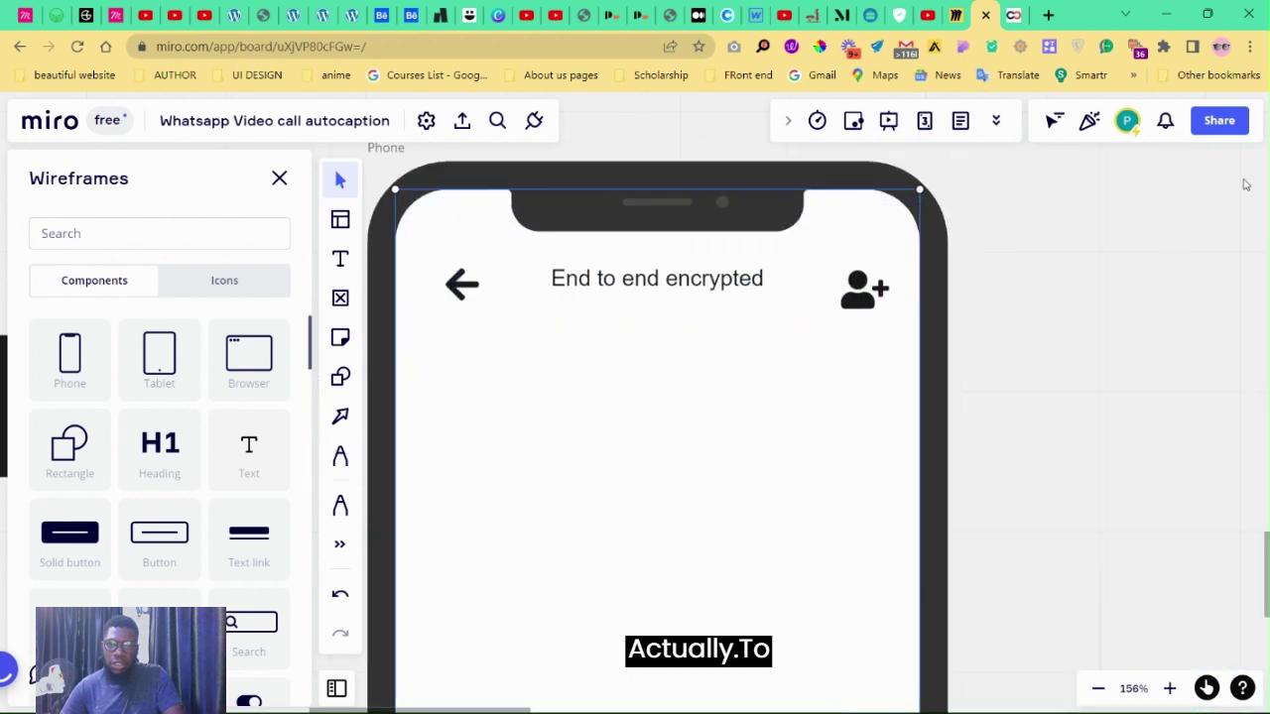
{"action": "scroll", "coordinate": [1246, 185], "scroll_direction": "left", "scroll_amount": 2}
{"action": "scroll", "coordinate": [1099, 275], "scroll_direction": "down", "scroll_amount": 4}
{"action": "scroll", "coordinate": [1052, 277], "scroll_direction": "down", "scroll_amount": 1}
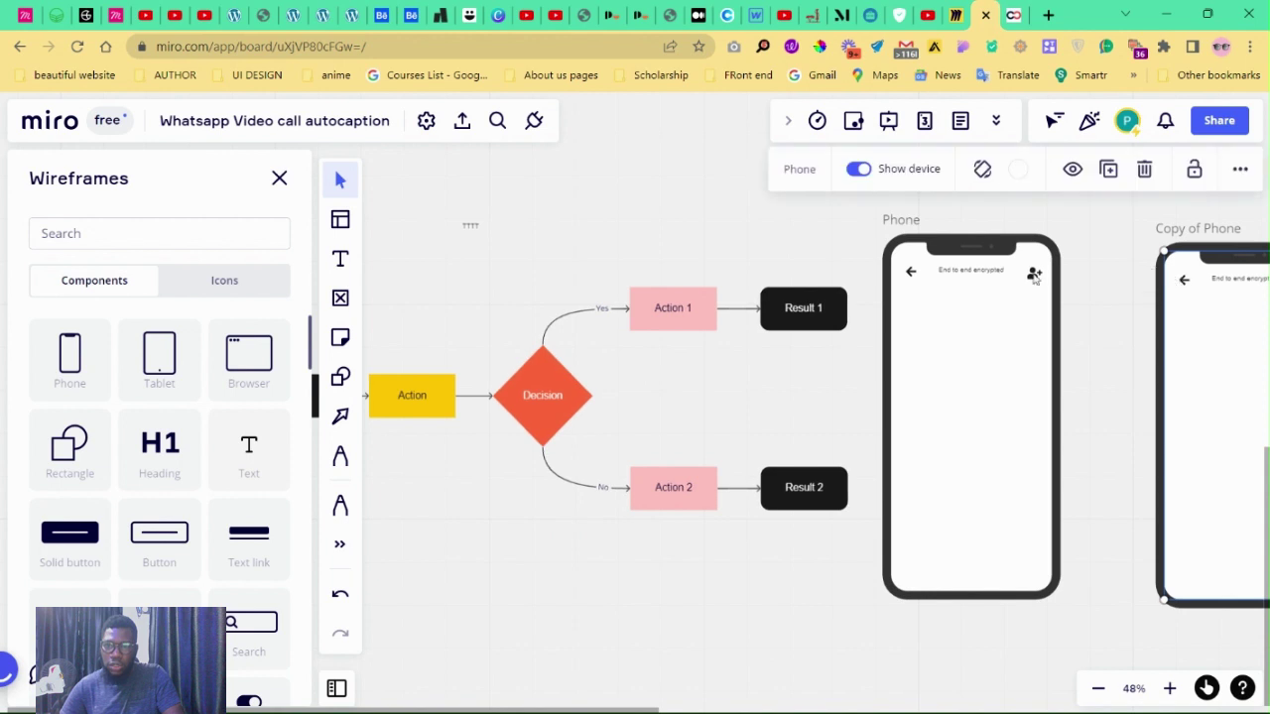
Select the 'End to end encrypted' header text and draw a small red arrow across the header.
{"action": "left_click", "coordinate": [984, 275]}
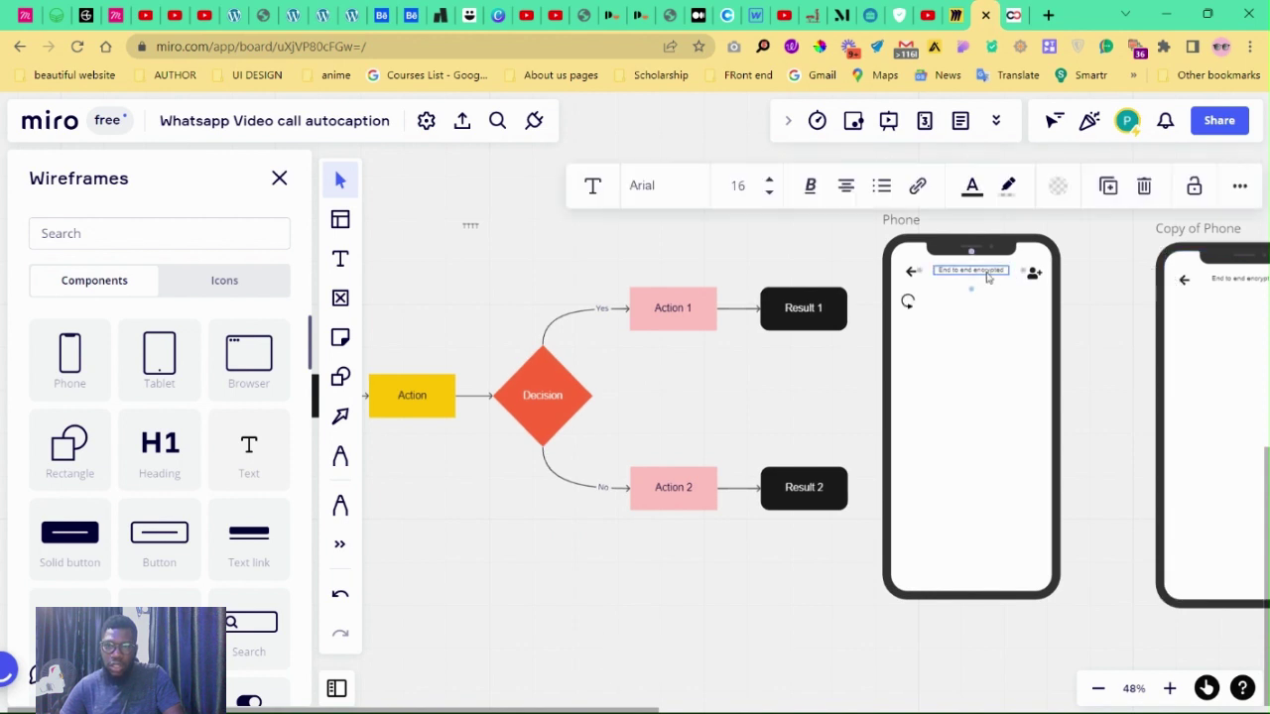
{"action": "key", "text": "ctrl+a"}
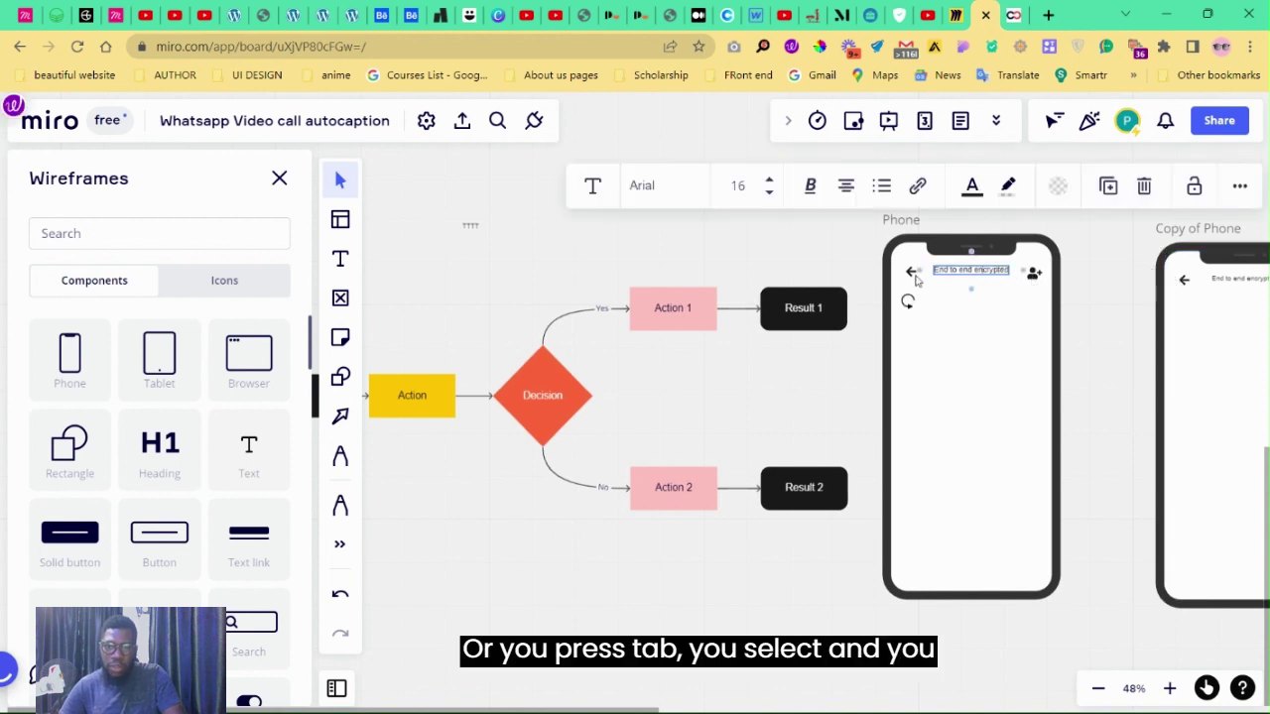
{"action": "left_click", "coordinate": [935, 282]}
{"action": "left_click_drag", "start_coordinate": [913, 276], "coordinate": [913, 275]}
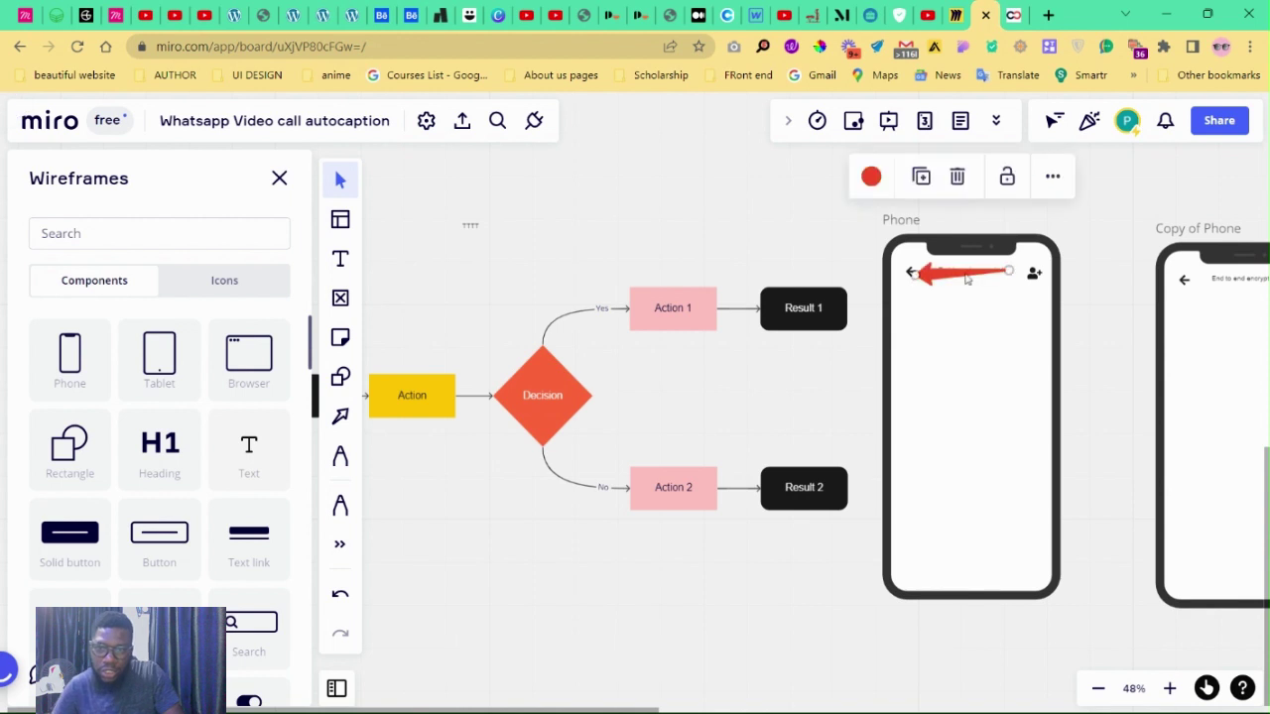
{"action": "scroll", "coordinate": [1037, 281], "scroll_direction": "up", "scroll_amount": 3}
{"action": "scroll", "coordinate": [1037, 281], "scroll_direction": "up", "scroll_amount": 2}
Delete the add-person icon, red arrow, encrypted label and back arrow from the phone header.
{"action": "left_click", "coordinate": [1036, 273]}
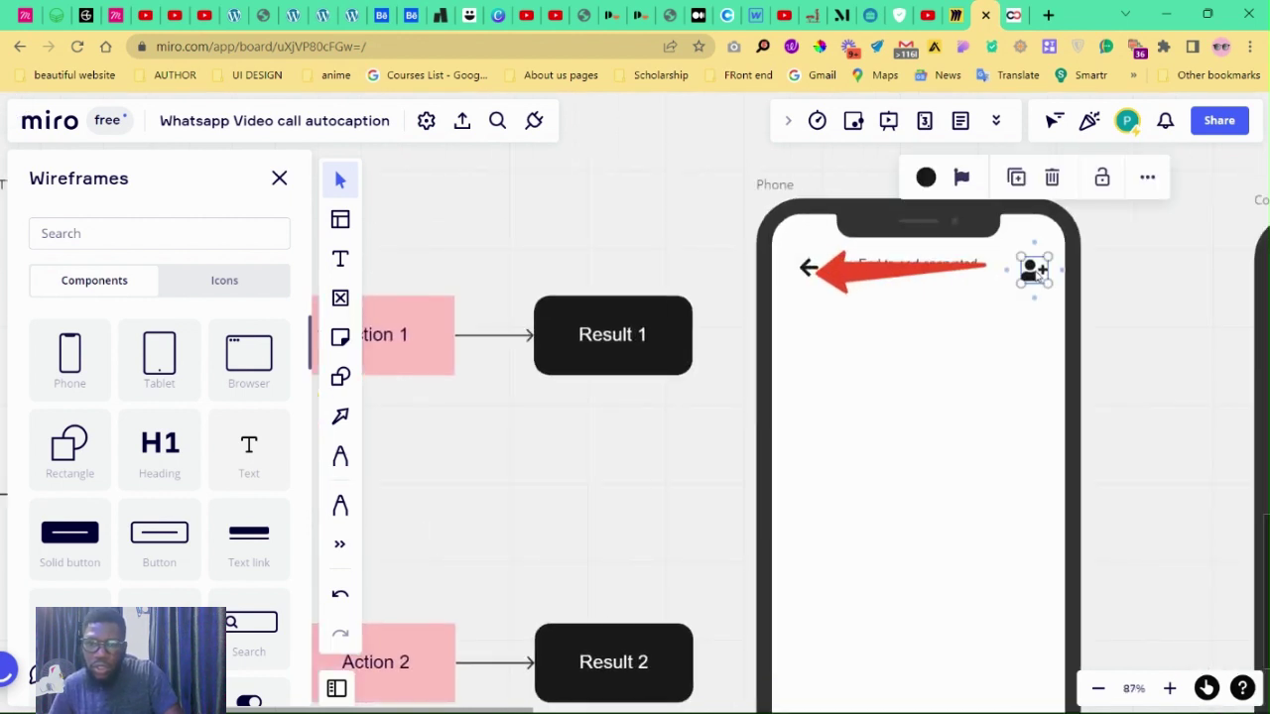
{"action": "key", "text": "Delete"}
{"action": "left_click", "coordinate": [926, 275]}
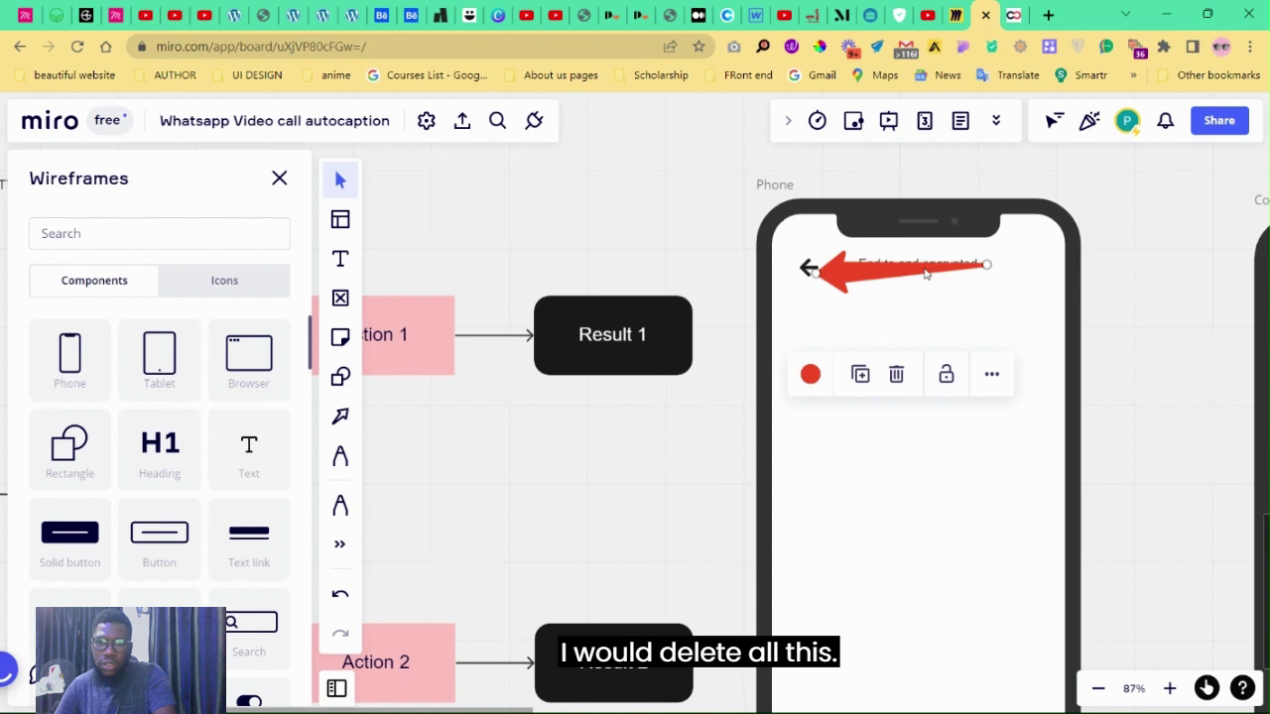
{"action": "key", "text": "Delete"}
{"action": "left_click", "coordinate": [912, 268]}
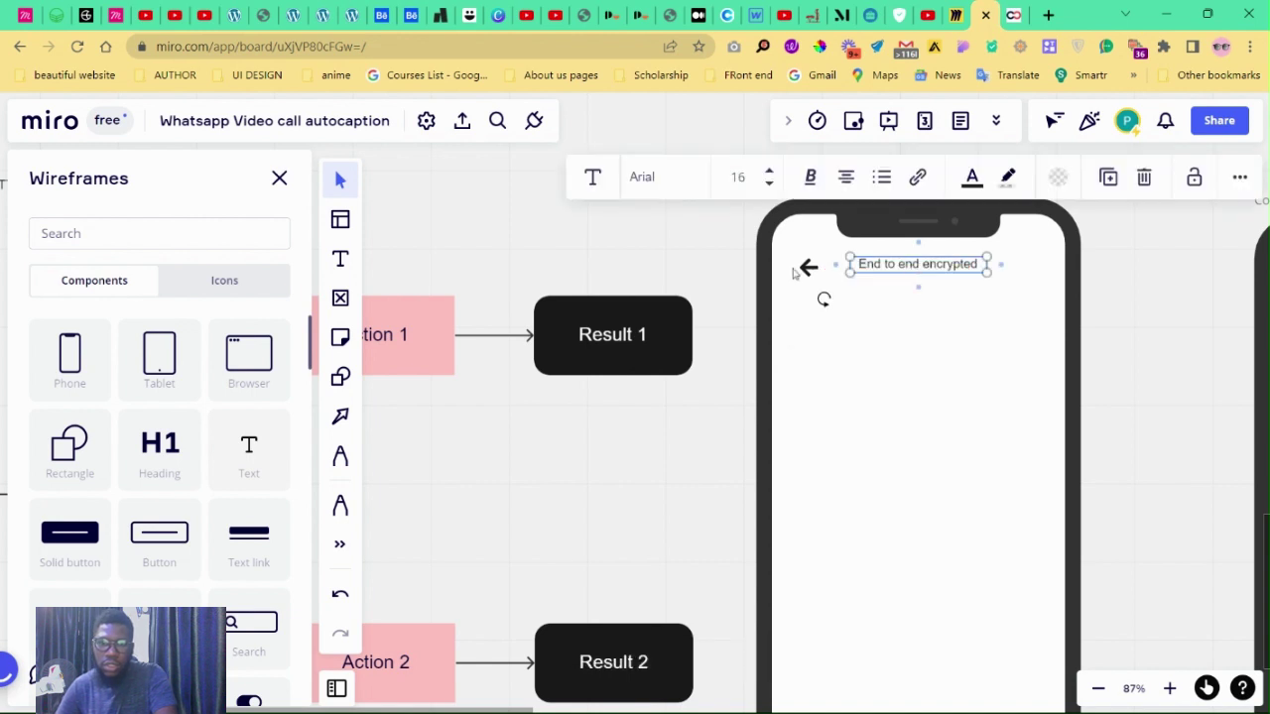
{"action": "key", "text": "Delete"}
{"action": "left_click", "coordinate": [809, 270]}
{"action": "key", "text": "Delete"}
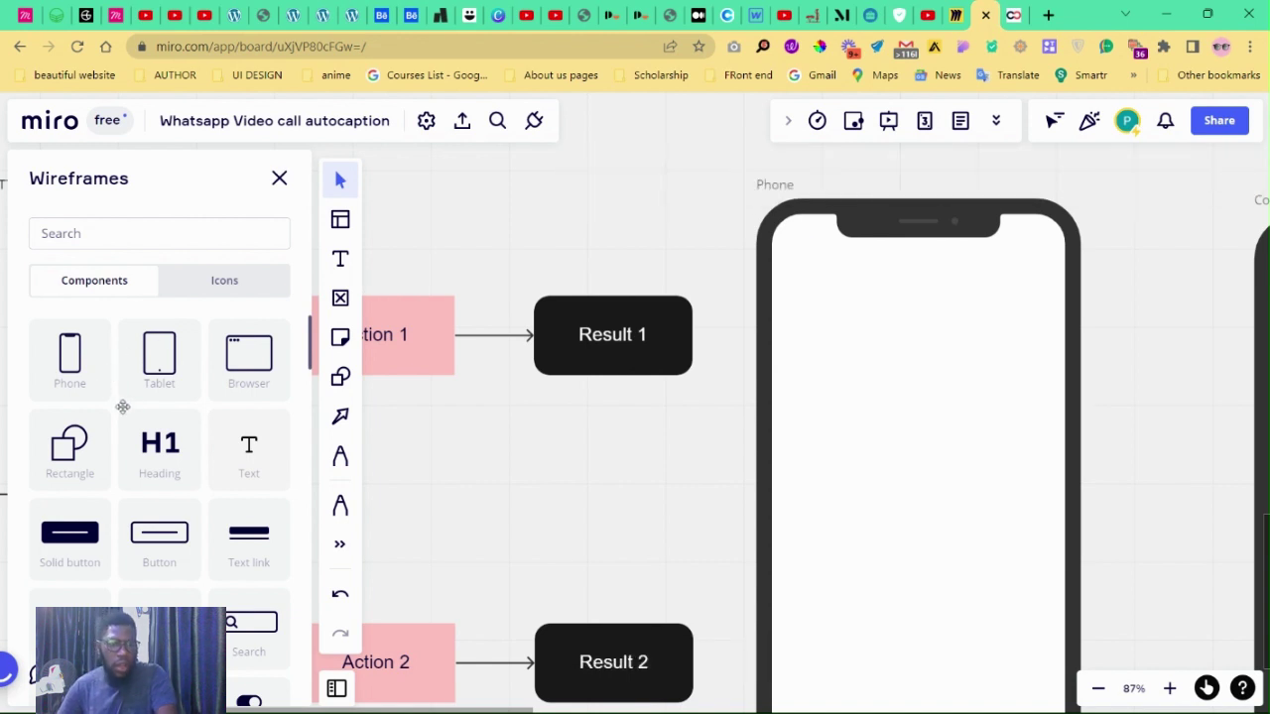
{"action": "scroll", "coordinate": [159, 437], "scroll_direction": "down", "scroll_amount": 3}
Place a Button component at the phone's bottom and label it 'Get Started'.
{"action": "scroll", "coordinate": [171, 447], "scroll_direction": "up", "scroll_amount": 2}
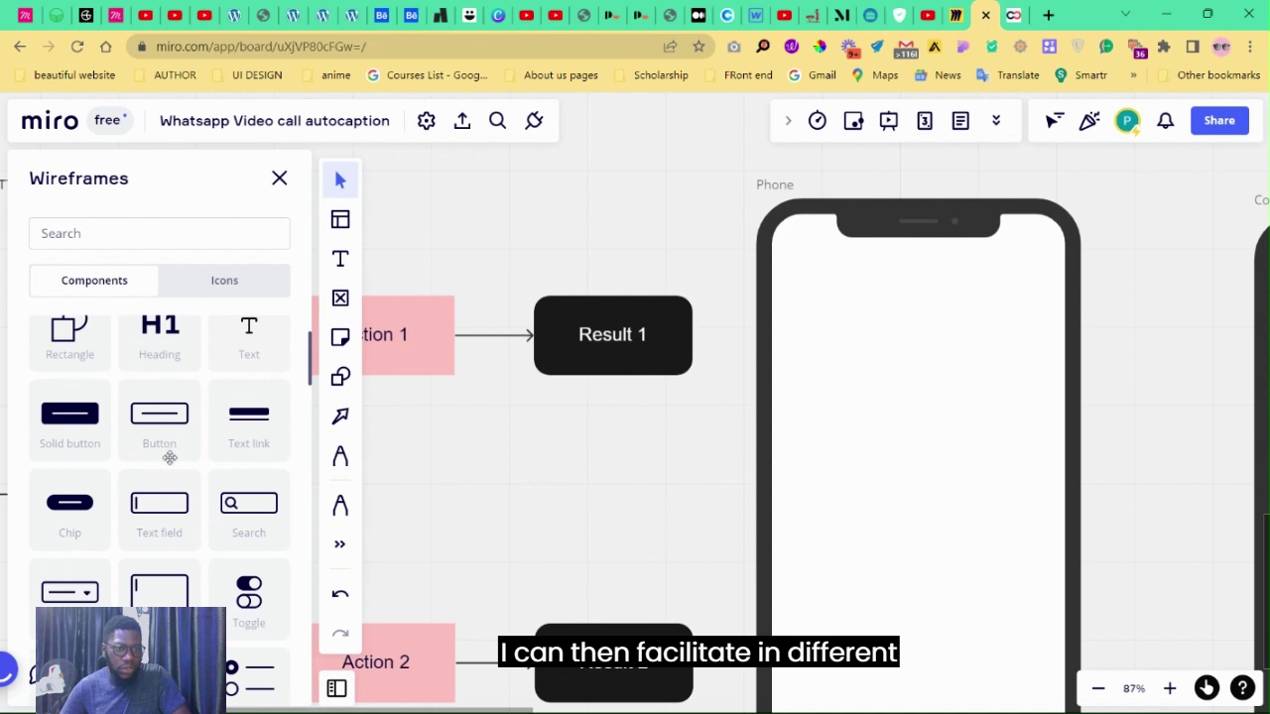
{"action": "left_click_drag", "start_coordinate": [1145, 494], "coordinate": [1032, 384]}
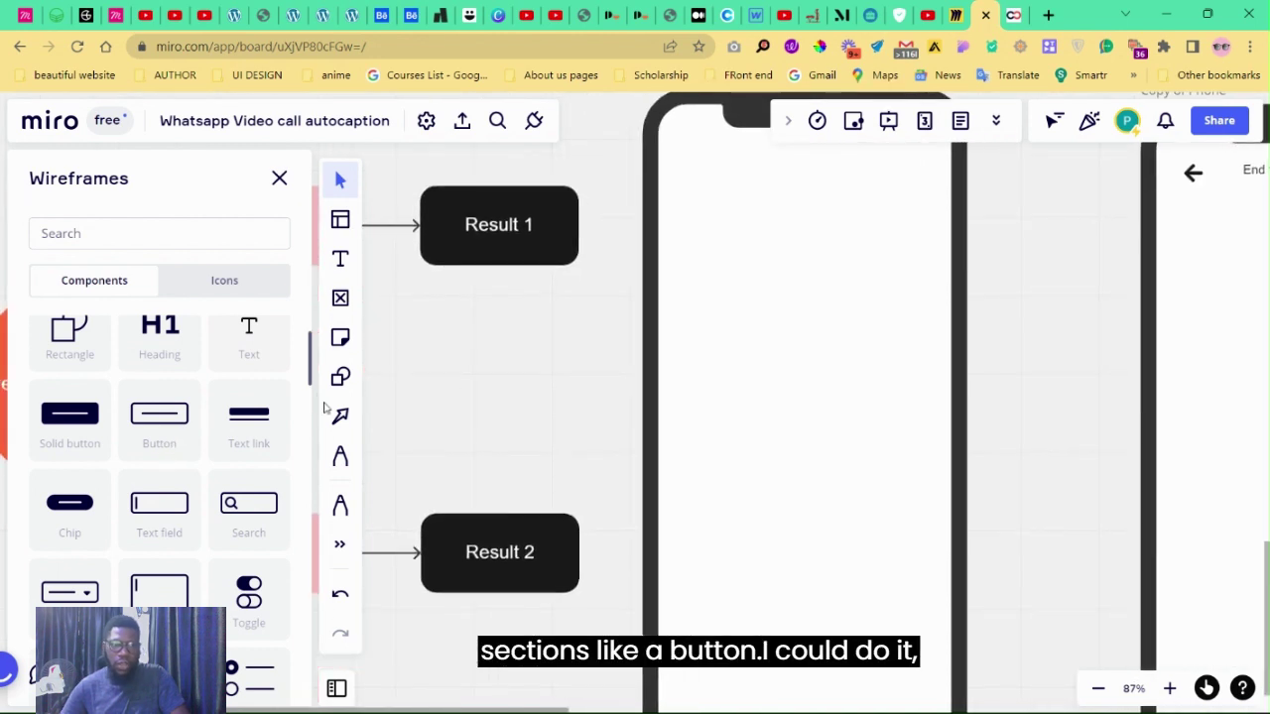
{"action": "scroll", "coordinate": [1039, 429], "scroll_direction": "down", "scroll_amount": 3}
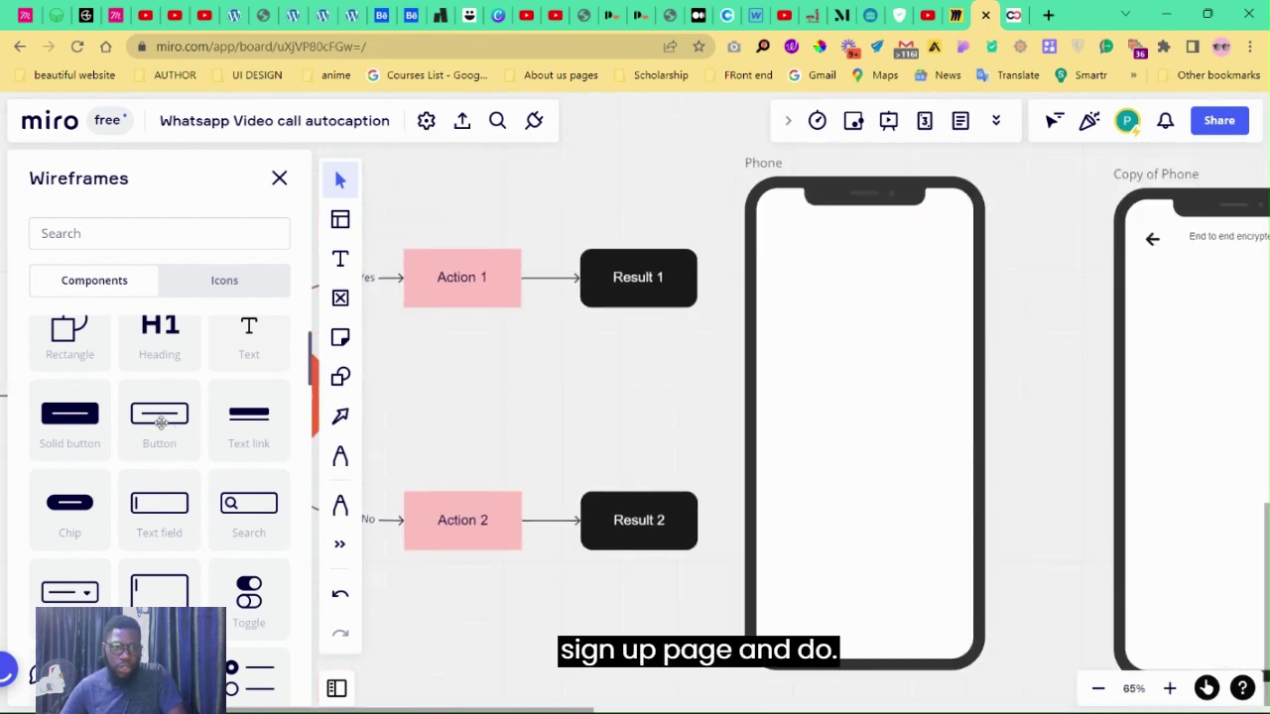
{"action": "left_click_drag", "start_coordinate": [699, 503], "coordinate": [864, 636]}
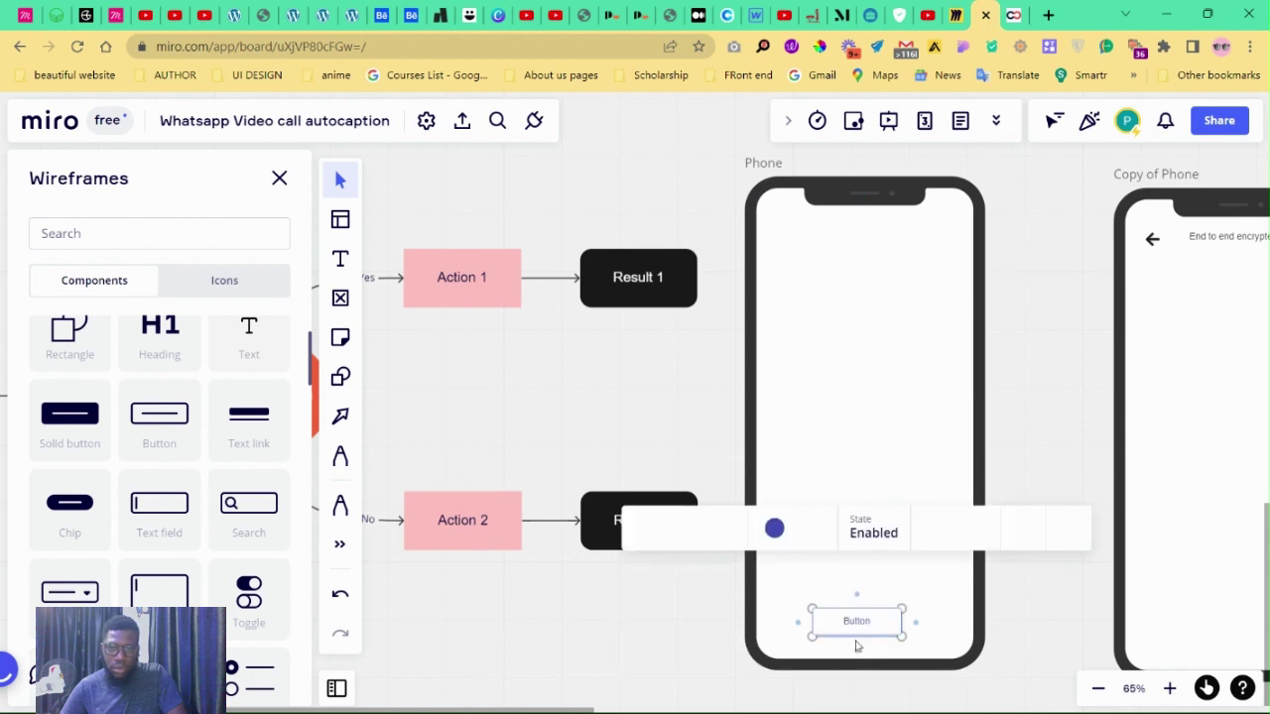
{"action": "double_click", "coordinate": [850, 623]}
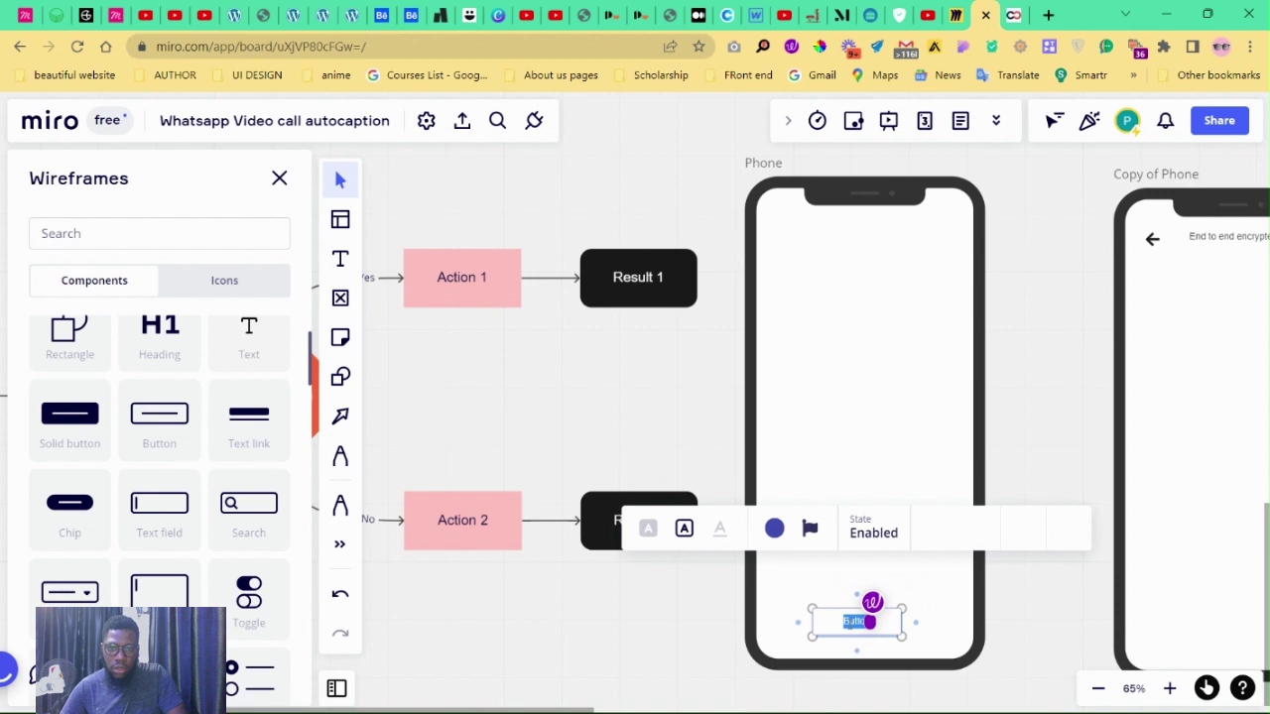
{"action": "type", "text": "Get"}
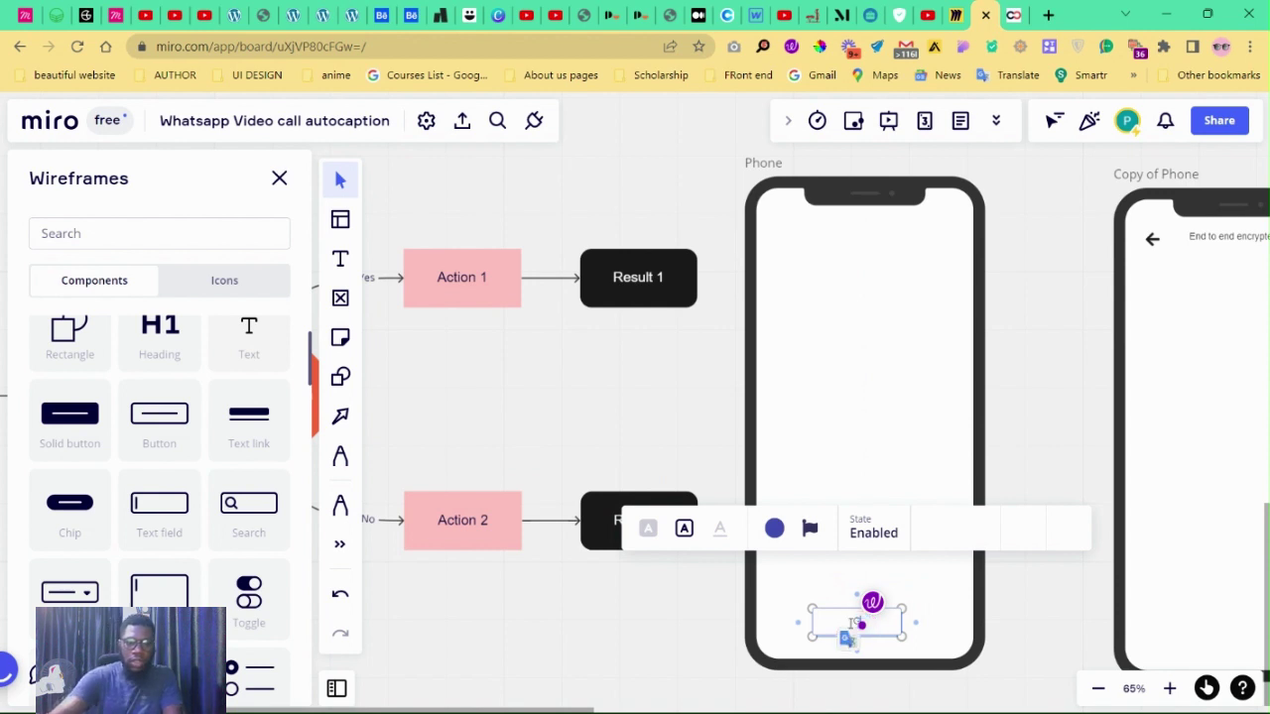
{"action": "type", "text": " Started"}
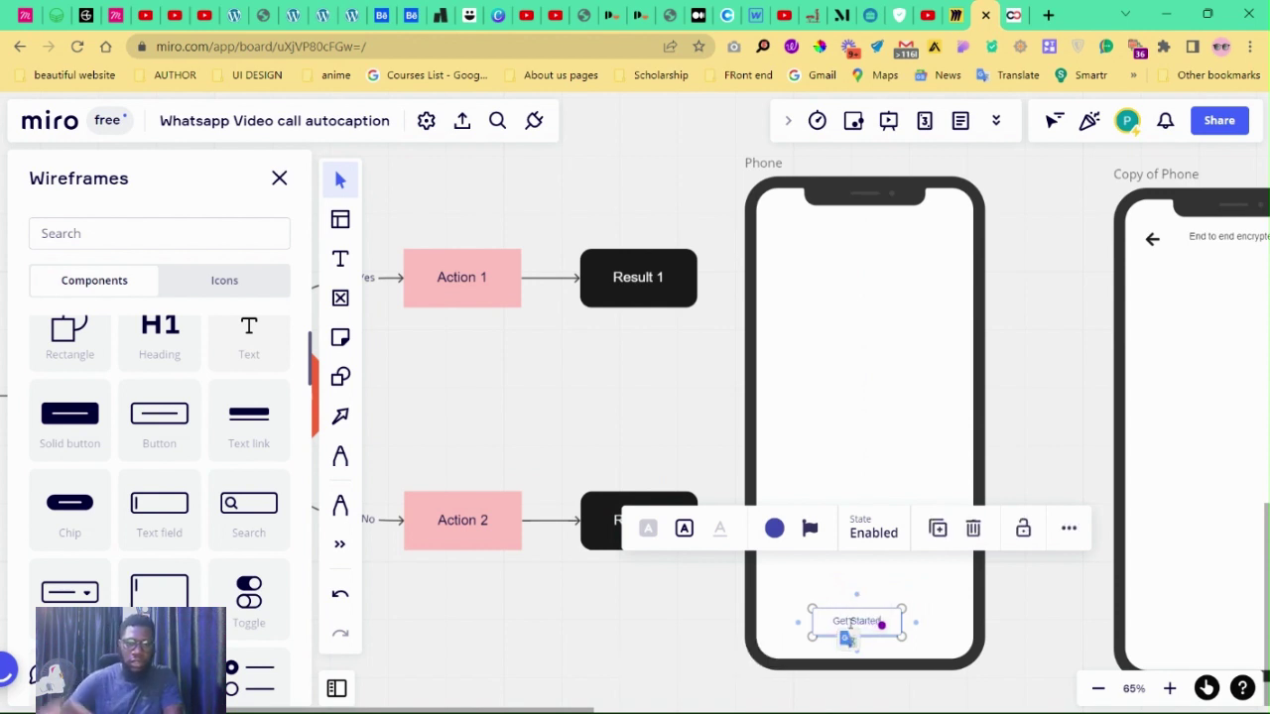
{"action": "left_click", "coordinate": [635, 633]}
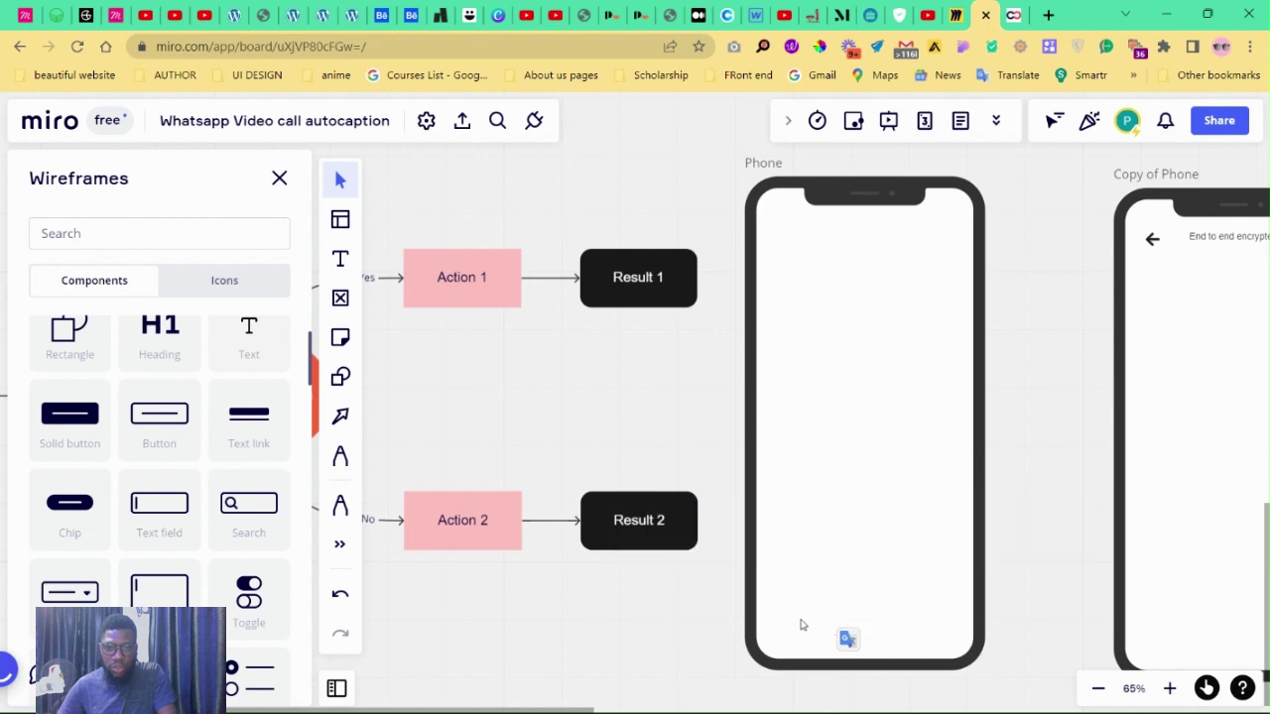
{"action": "scroll", "coordinate": [96, 368], "scroll_direction": "down", "scroll_amount": 3}
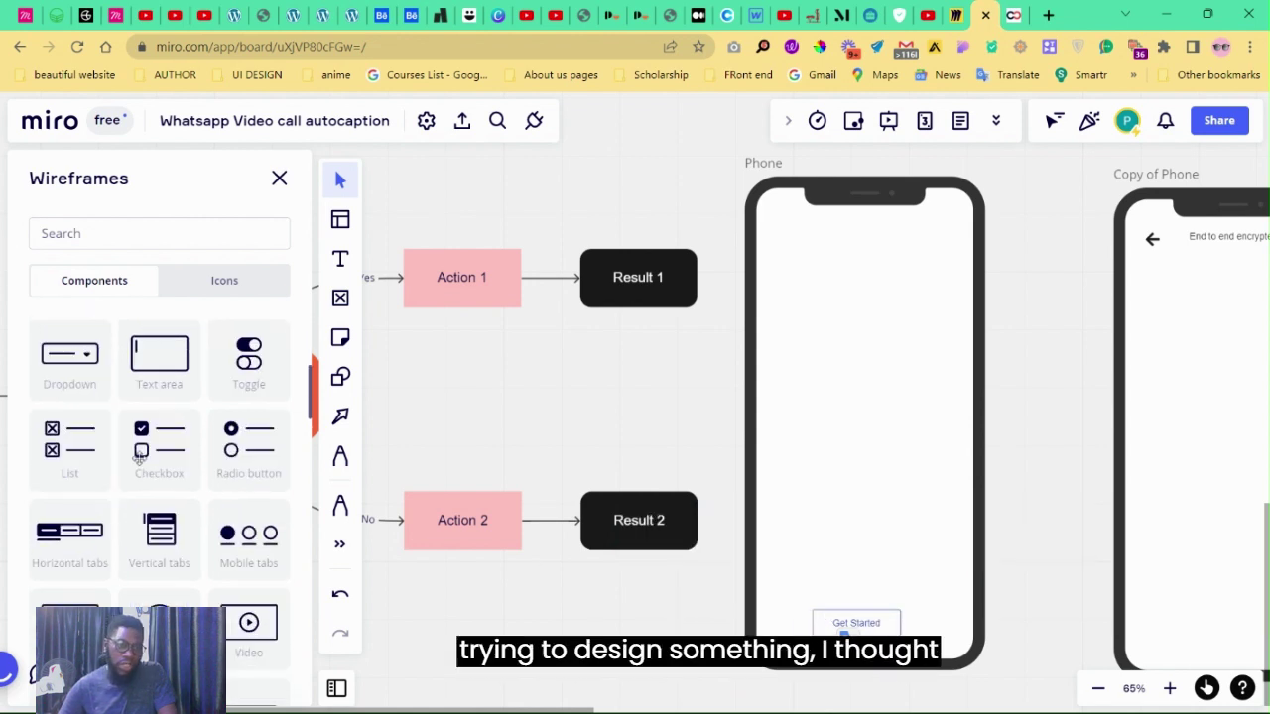
{"action": "scroll", "coordinate": [119, 456], "scroll_direction": "down", "scroll_amount": 1}
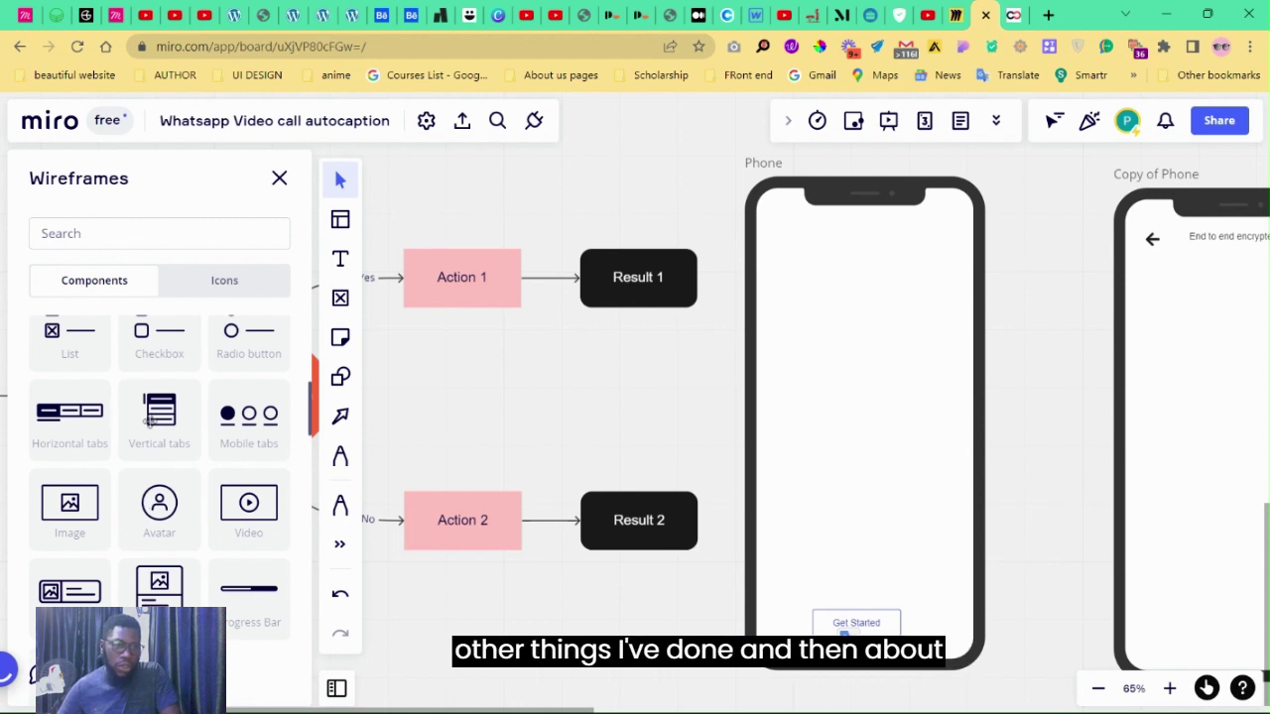
{"action": "scroll", "coordinate": [157, 461], "scroll_direction": "down", "scroll_amount": 1}
{"action": "scroll", "coordinate": [159, 476], "scroll_direction": "up", "scroll_amount": 1}
{"action": "scroll", "coordinate": [161, 491], "scroll_direction": "up", "scroll_amount": 2}
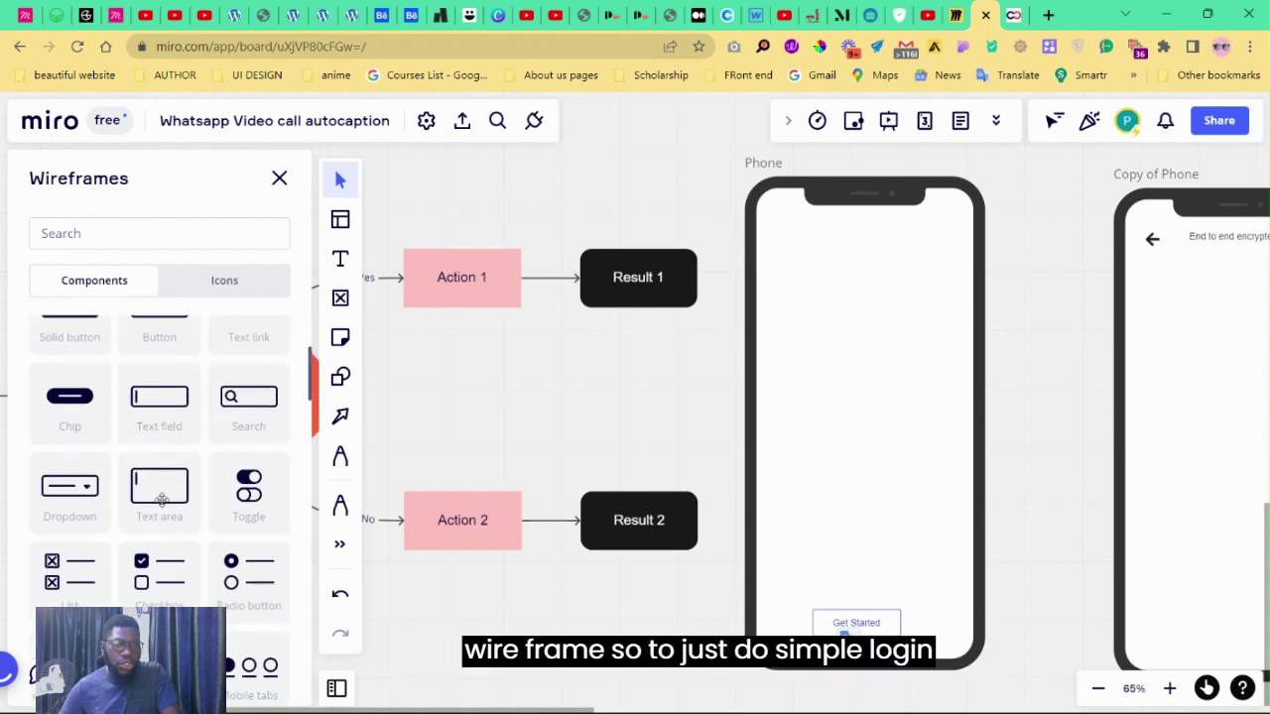
{"action": "scroll", "coordinate": [161, 500], "scroll_direction": "up", "scroll_amount": 2}
{"action": "scroll", "coordinate": [161, 500], "scroll_direction": "down", "scroll_amount": 5}
{"action": "scroll", "coordinate": [161, 502], "scroll_direction": "down", "scroll_amount": 3}
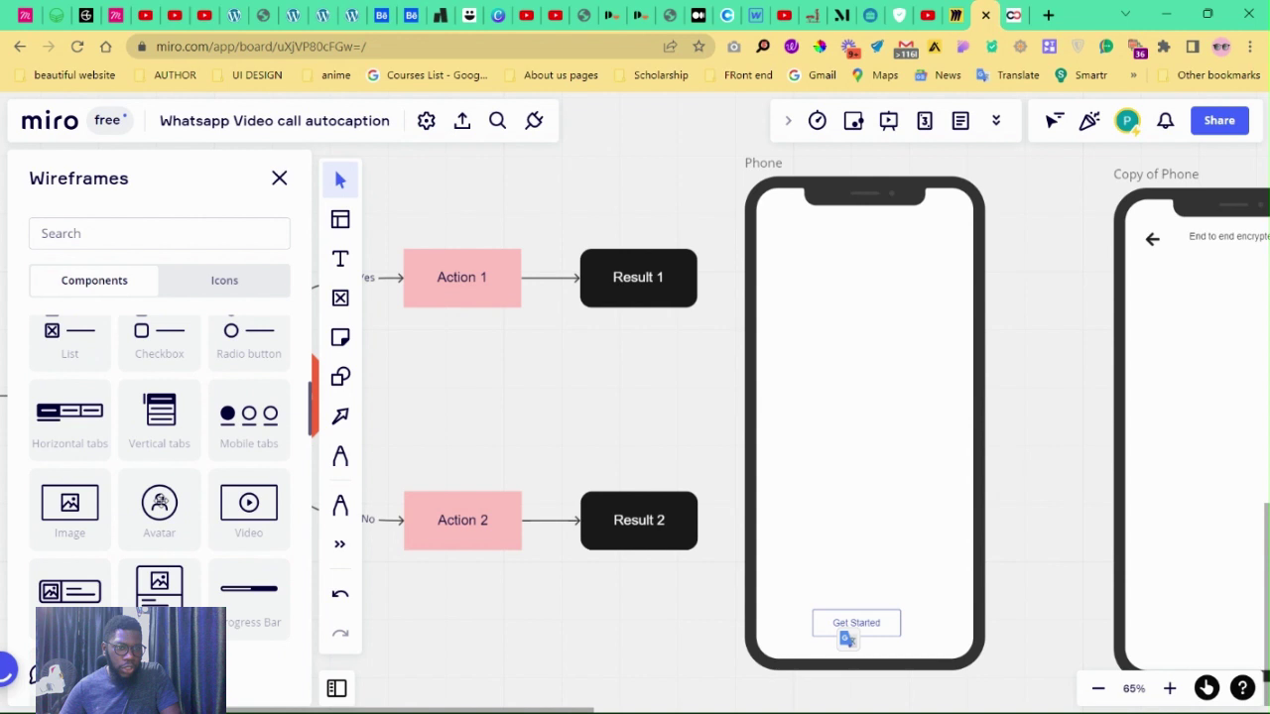
{"action": "scroll", "coordinate": [160, 504], "scroll_direction": "down", "scroll_amount": 2}
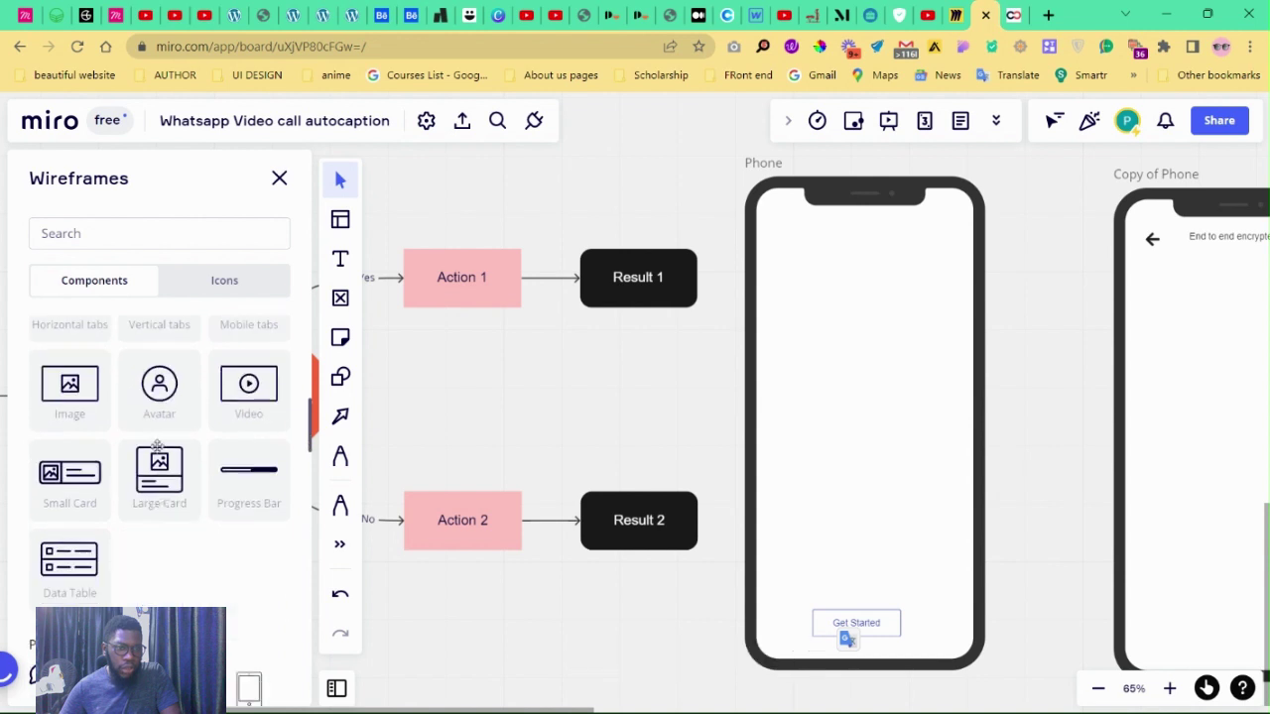
{"action": "scroll", "coordinate": [156, 466], "scroll_direction": "down", "scroll_amount": 2}
{"action": "scroll", "coordinate": [155, 498], "scroll_direction": "down", "scroll_amount": 2}
{"action": "scroll", "coordinate": [156, 501], "scroll_direction": "down", "scroll_amount": 2}
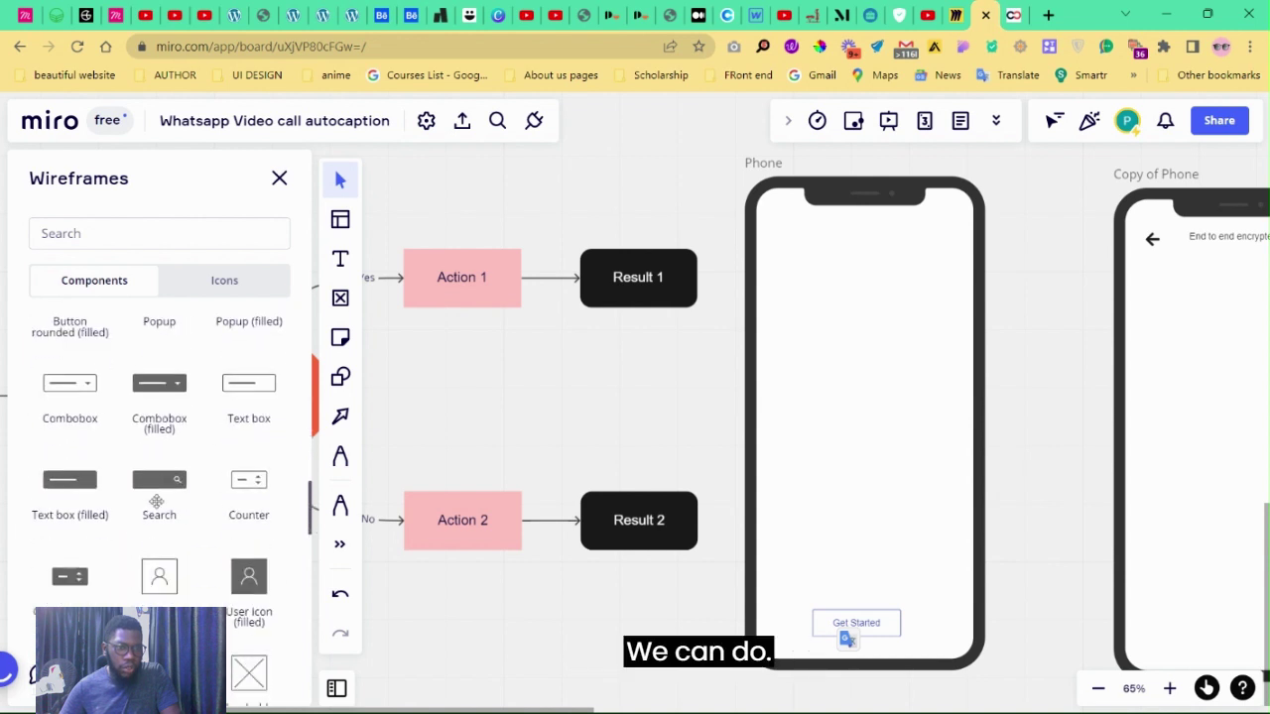
{"action": "scroll", "coordinate": [157, 503], "scroll_direction": "down", "scroll_amount": 2}
{"action": "scroll", "coordinate": [157, 505], "scroll_direction": "down", "scroll_amount": 2}
{"action": "scroll", "coordinate": [158, 506], "scroll_direction": "down", "scroll_amount": 2}
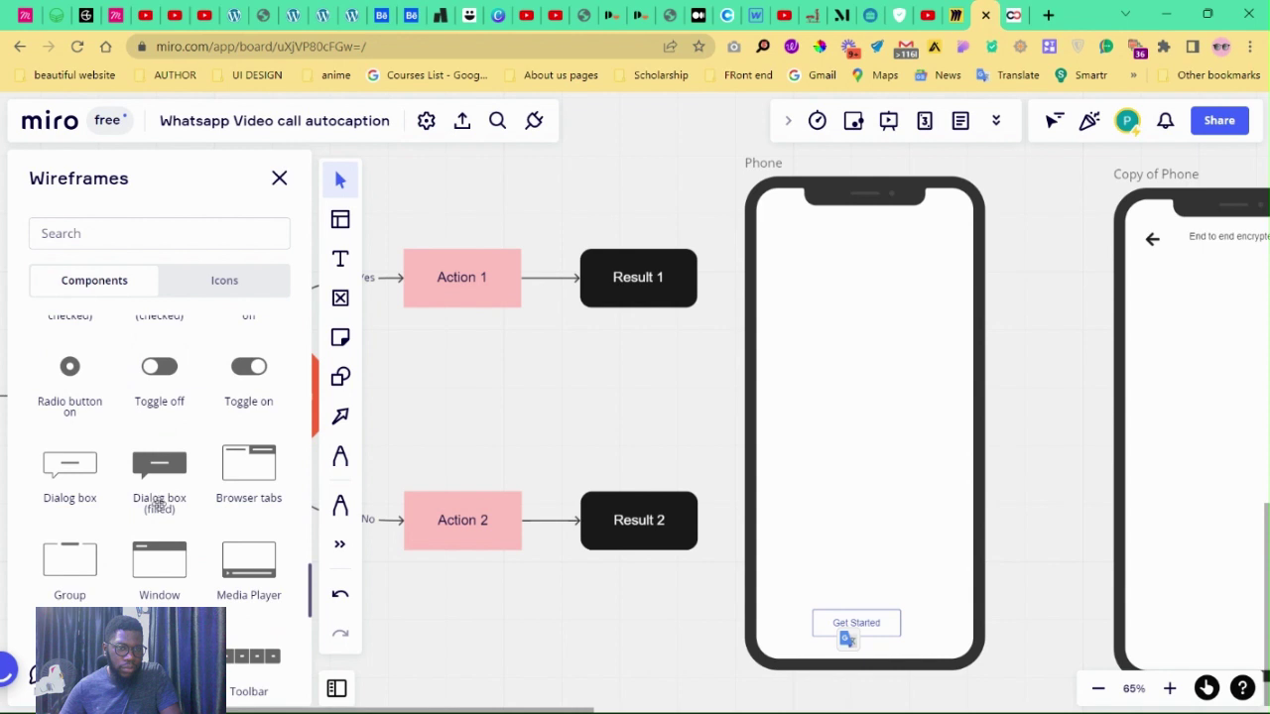
{"action": "scroll", "coordinate": [157, 504], "scroll_direction": "down", "scroll_amount": 2}
{"action": "left_click", "coordinate": [127, 237]}
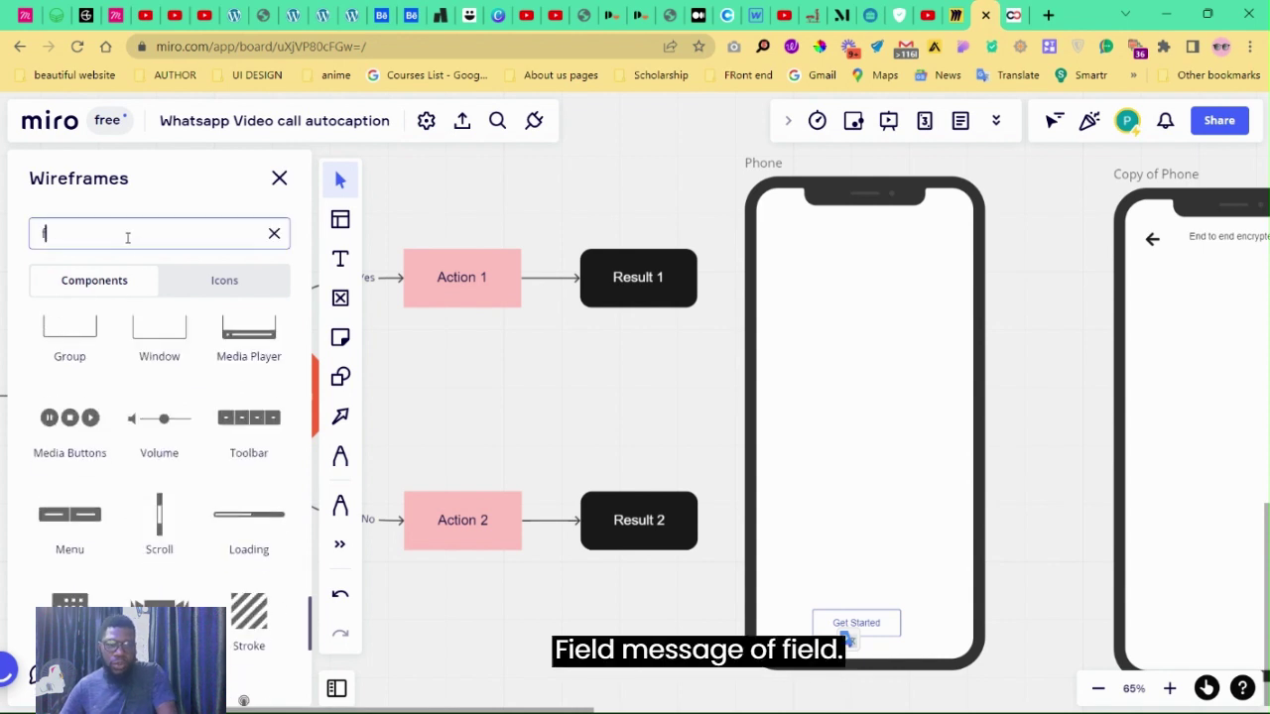
Search 'field' and drag a Text field into the phone's upper half.
{"action": "type", "text": "field"}
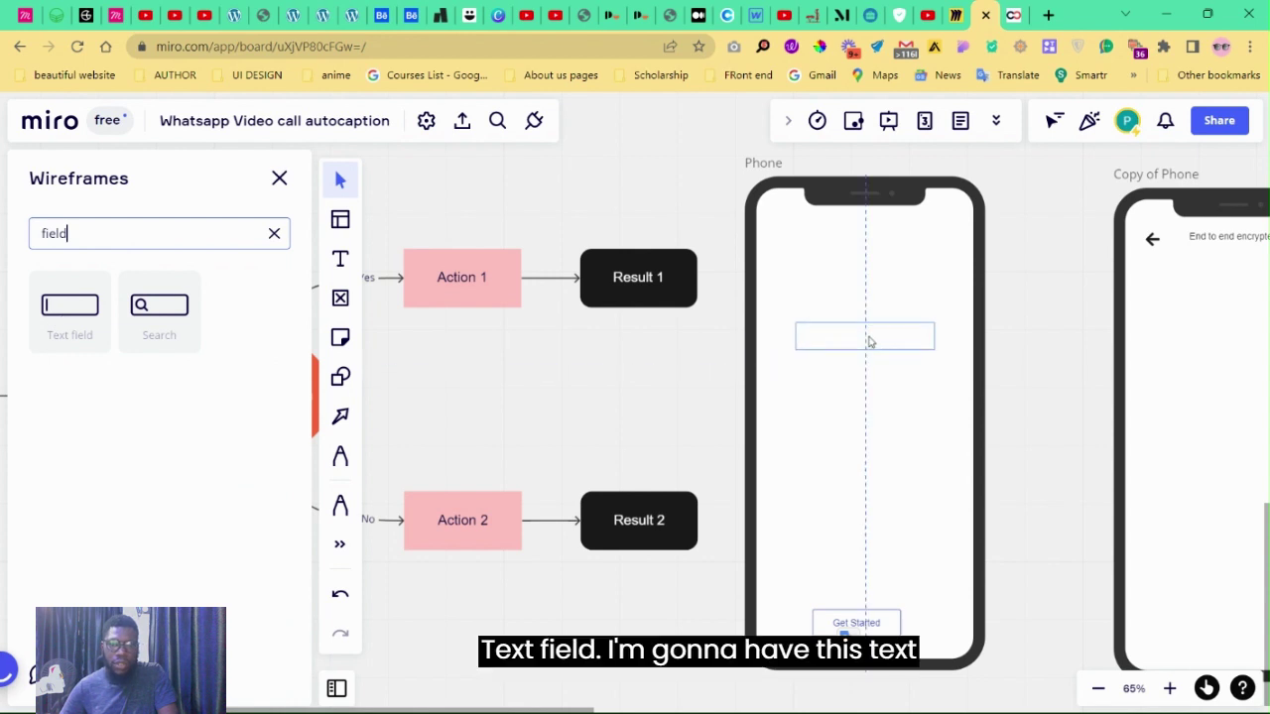
{"action": "left_click_drag", "start_coordinate": [354, 361], "coordinate": [866, 343]}
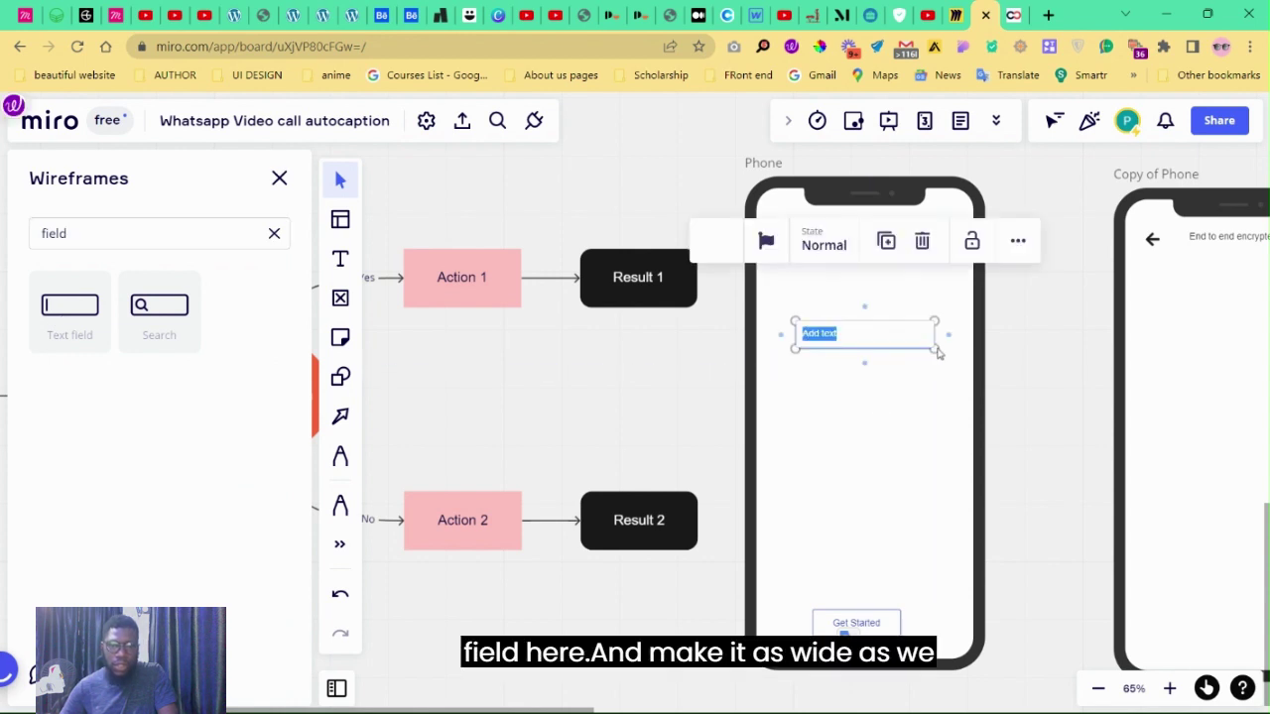
{"action": "scroll", "coordinate": [935, 341], "scroll_direction": "up", "scroll_amount": 3}
{"action": "scroll", "coordinate": [937, 340], "scroll_direction": "up", "scroll_amount": 3}
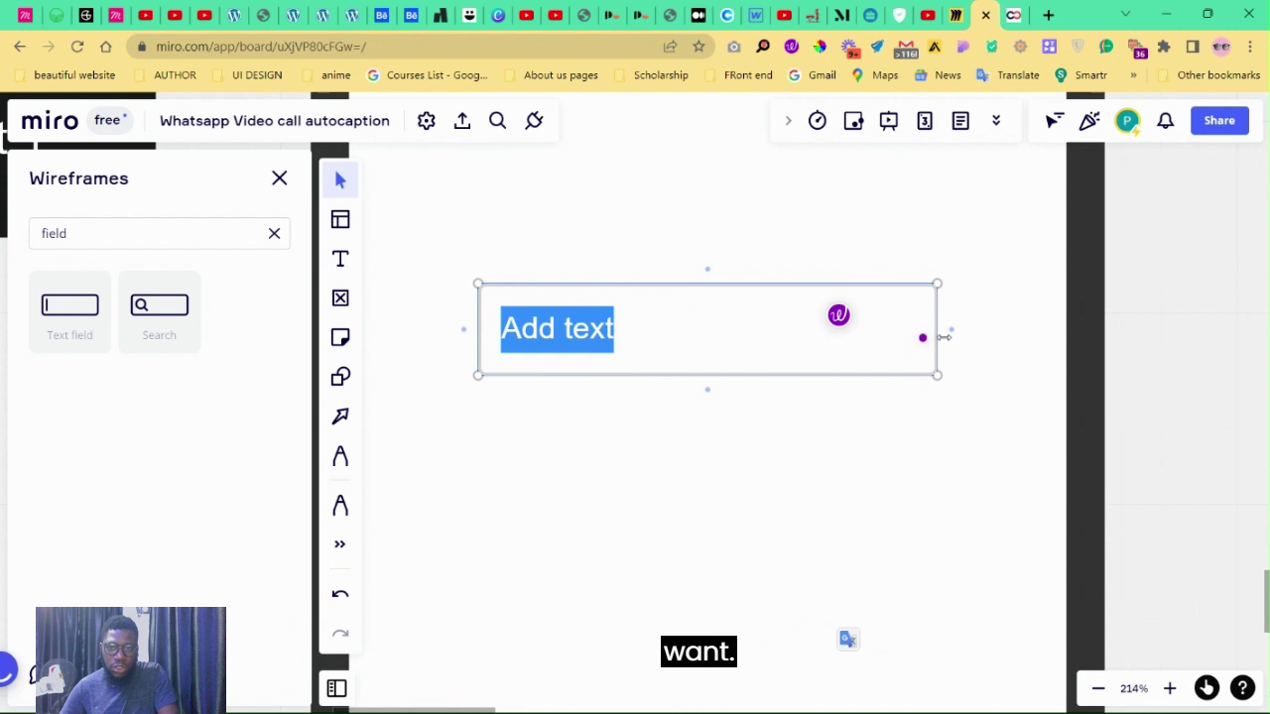
Widen the text field, nudge it up-left and duplicate it below with Ctrl+D.
{"action": "left_click_drag", "start_coordinate": [937, 335], "coordinate": [1038, 335]}
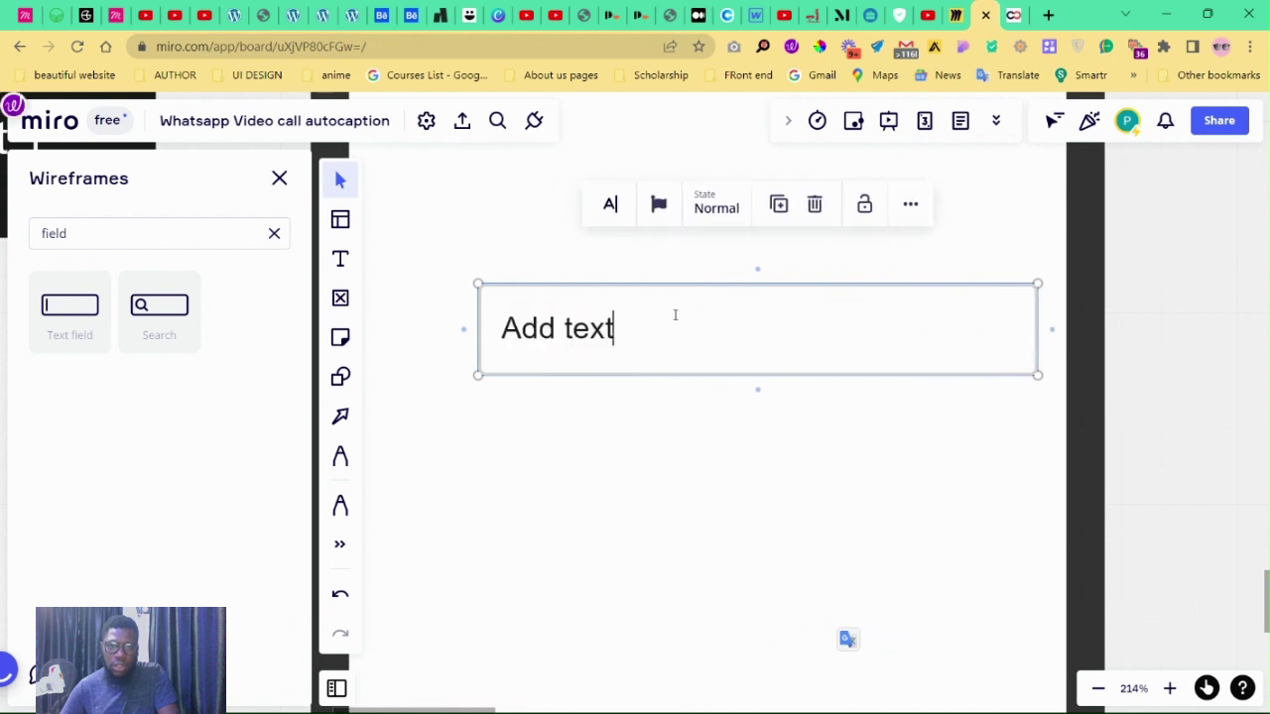
{"action": "left_click", "coordinate": [696, 486]}
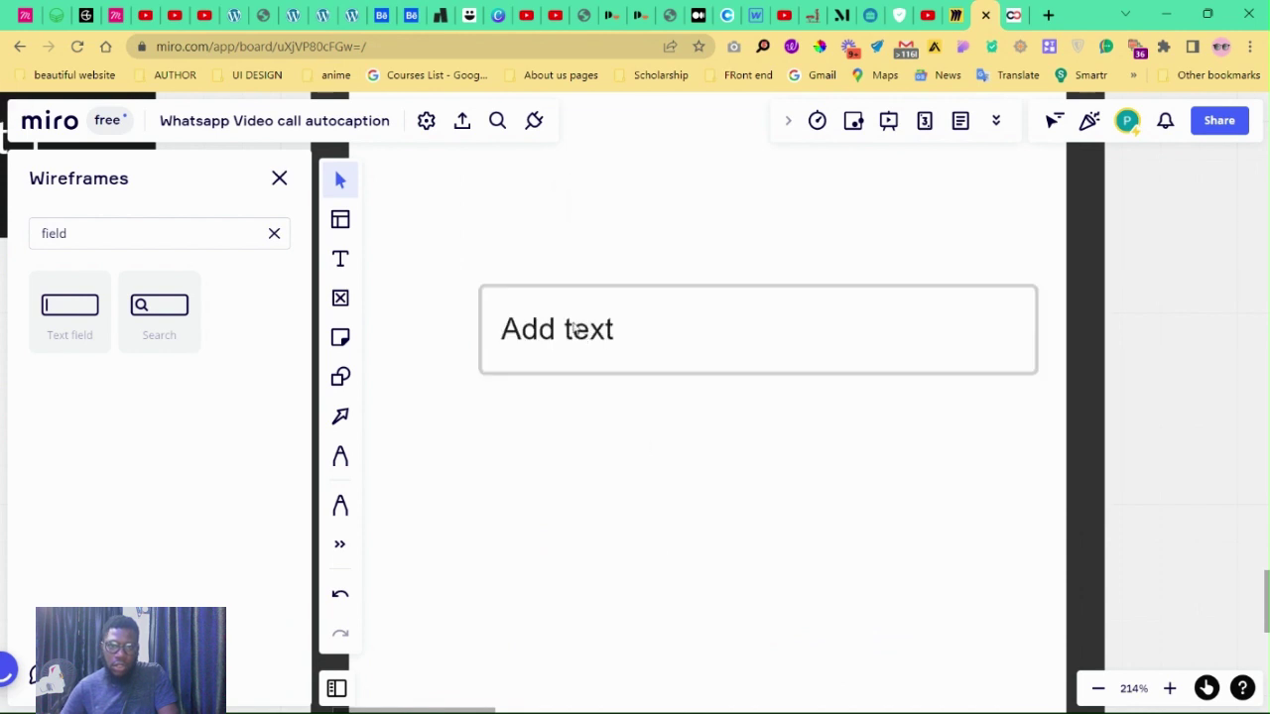
{"action": "left_click_drag", "start_coordinate": [575, 330], "coordinate": [547, 294]}
{"action": "key", "text": "ctrl+d"}
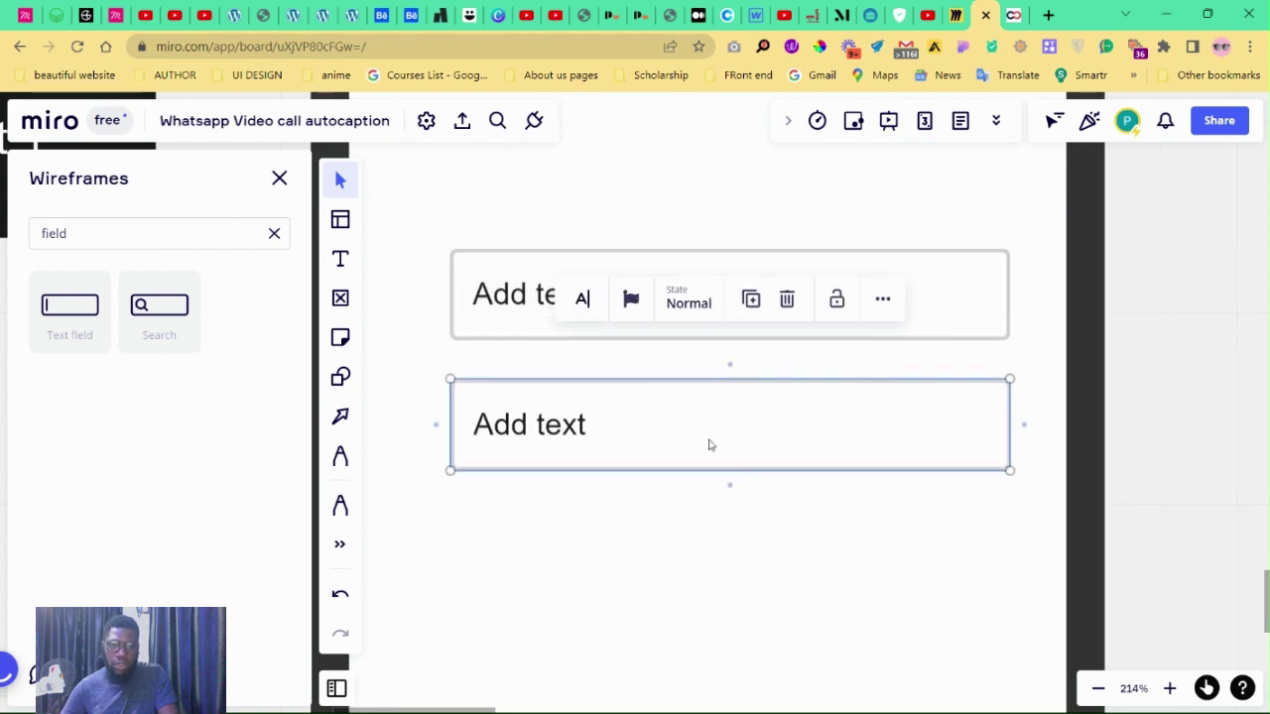
{"action": "scroll", "coordinate": [709, 444], "scroll_direction": "down", "scroll_amount": 3}
{"action": "scroll", "coordinate": [720, 467], "scroll_direction": "down", "scroll_amount": 1}
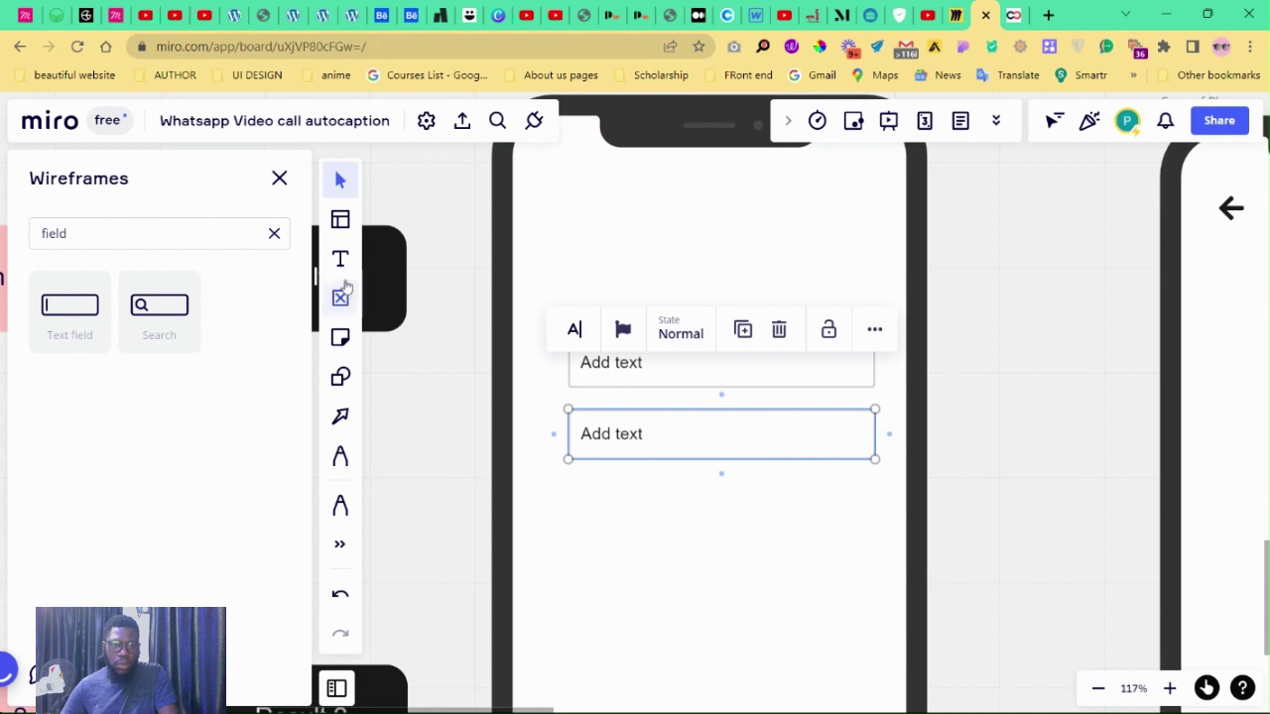
{"action": "left_click", "coordinate": [340, 258]}
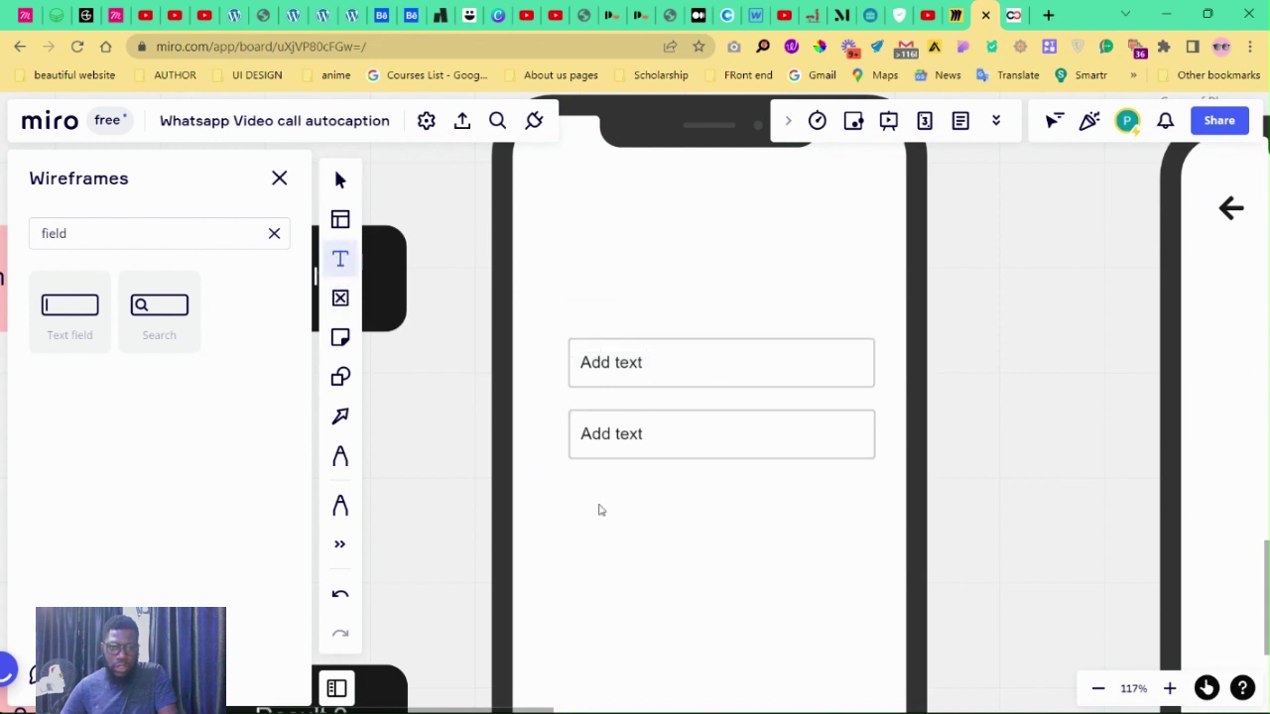
Add a text label reading 'Forgot password' below the input fields.
{"action": "left_click", "coordinate": [606, 504]}
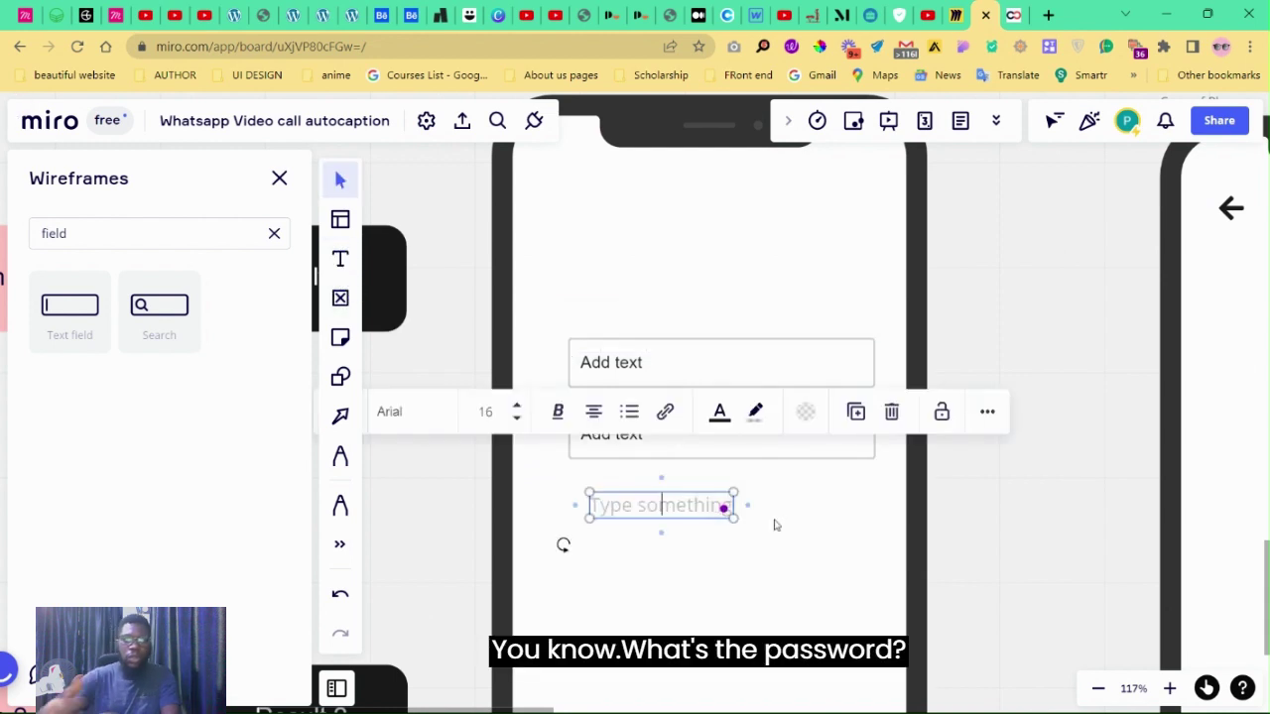
{"action": "type", "text": "For"}
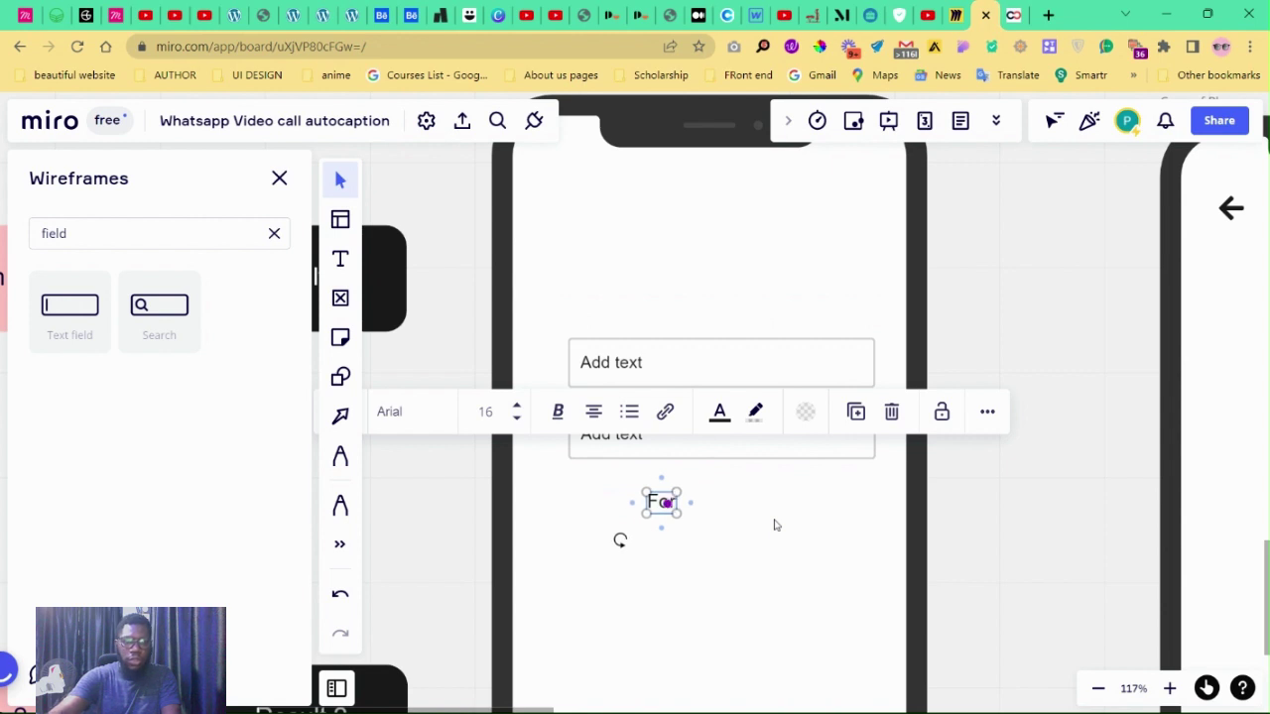
{"action": "type", "text": "got pa"}
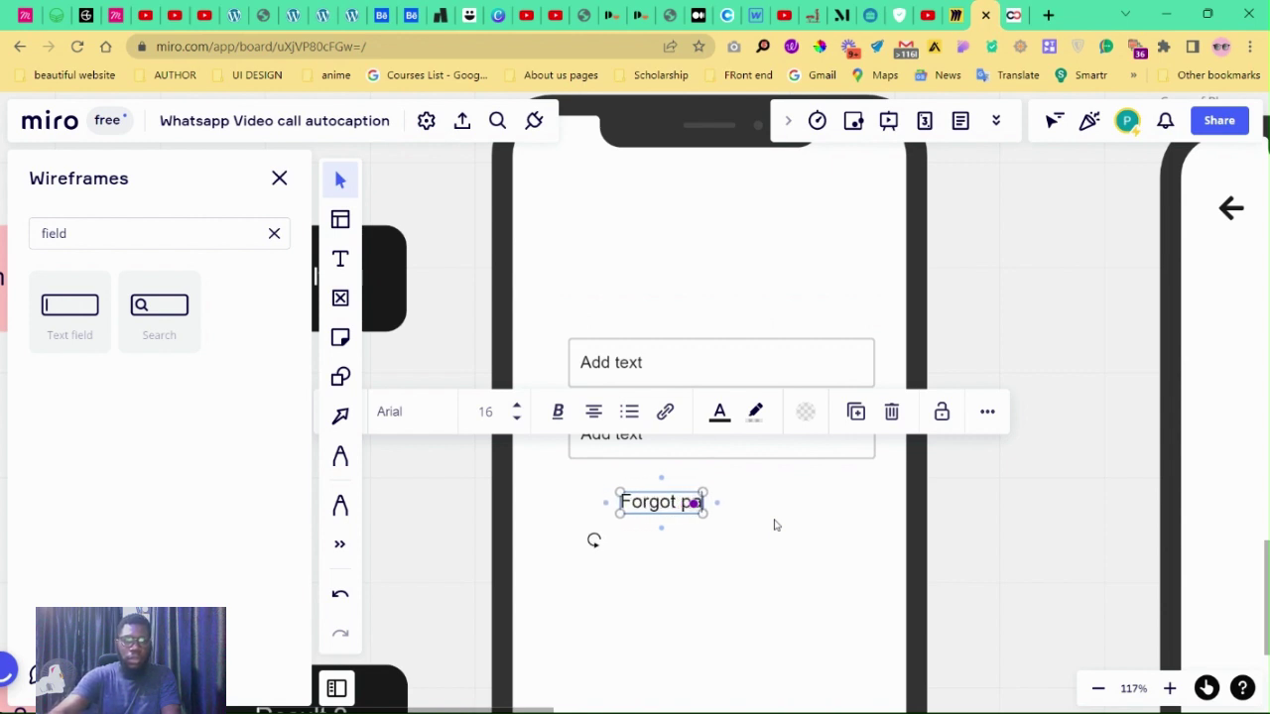
{"action": "type", "text": "ssword"}
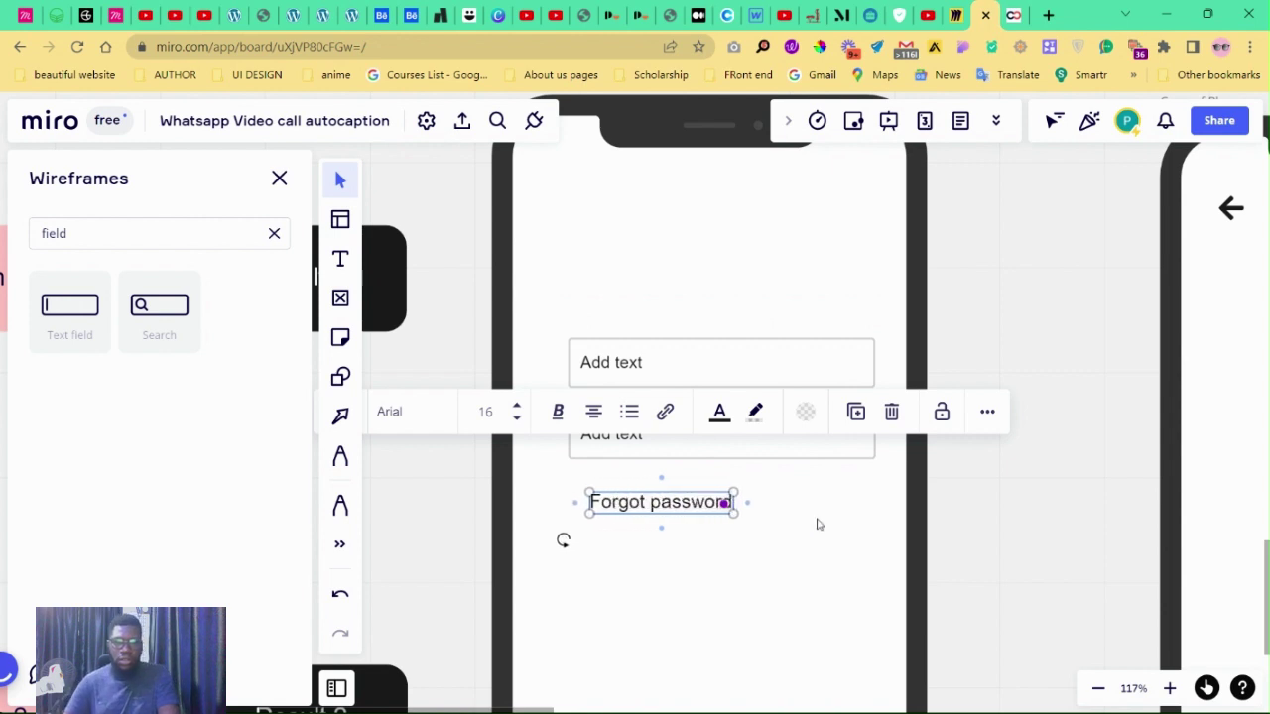
{"action": "left_click", "coordinate": [666, 509]}
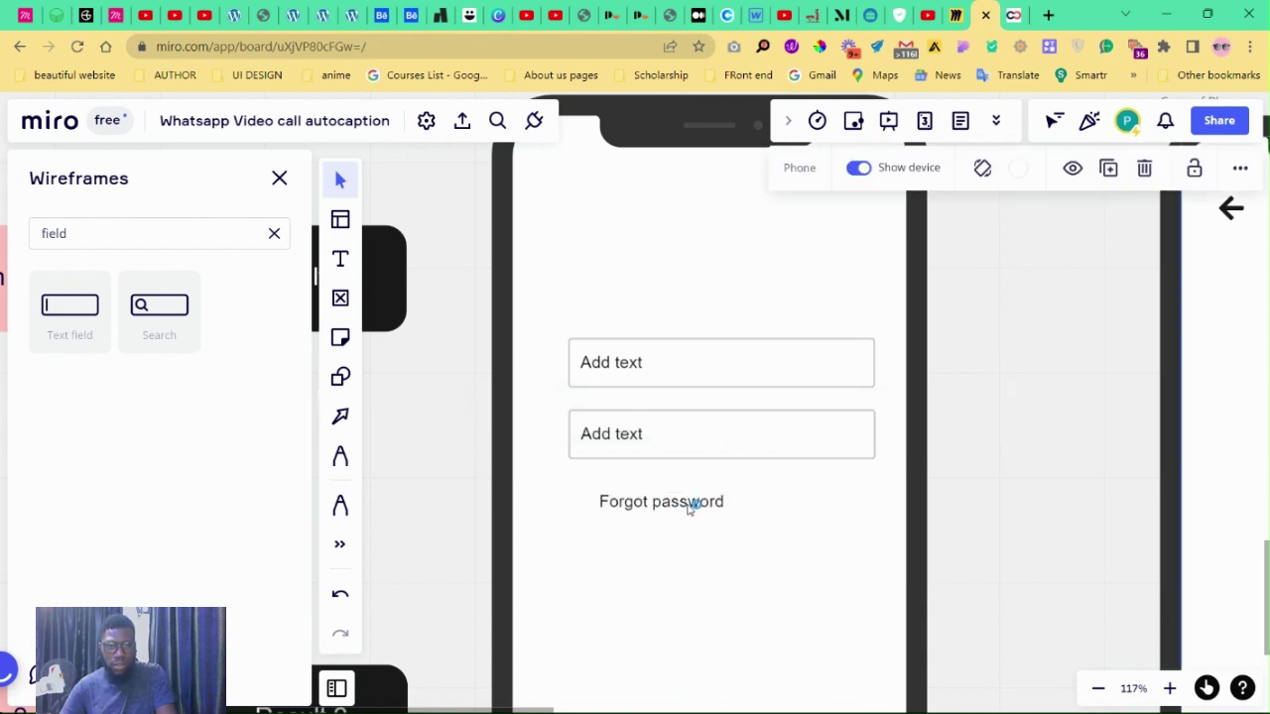
Move the Forgot password label under the second text field's right end.
{"action": "left_click_drag", "start_coordinate": [689, 506], "coordinate": [687, 507]}
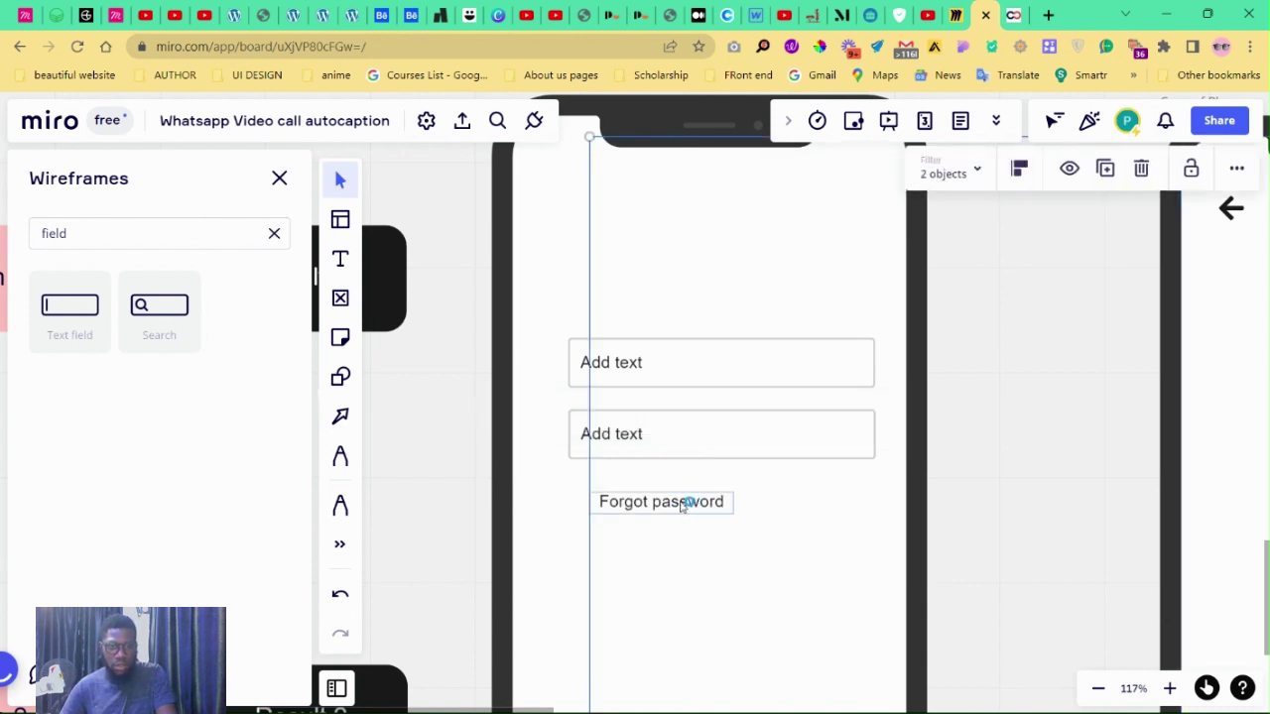
{"action": "left_click", "coordinate": [465, 498]}
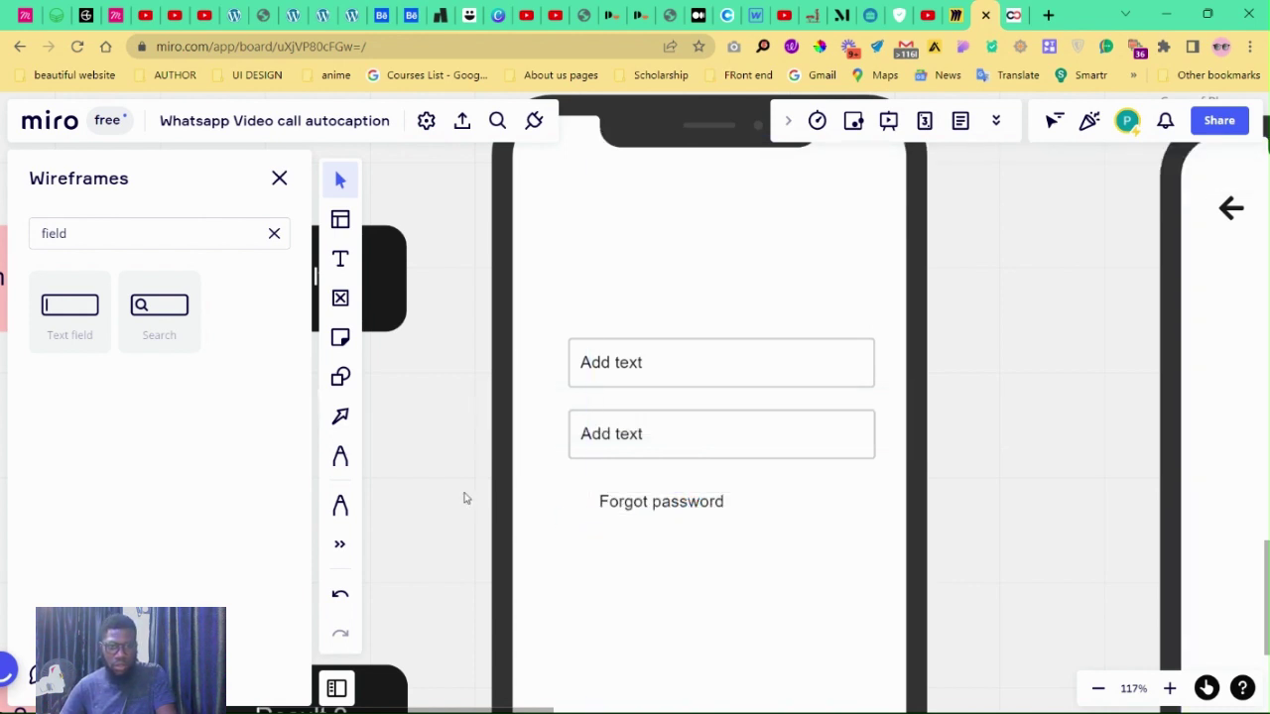
{"action": "left_click", "coordinate": [643, 508]}
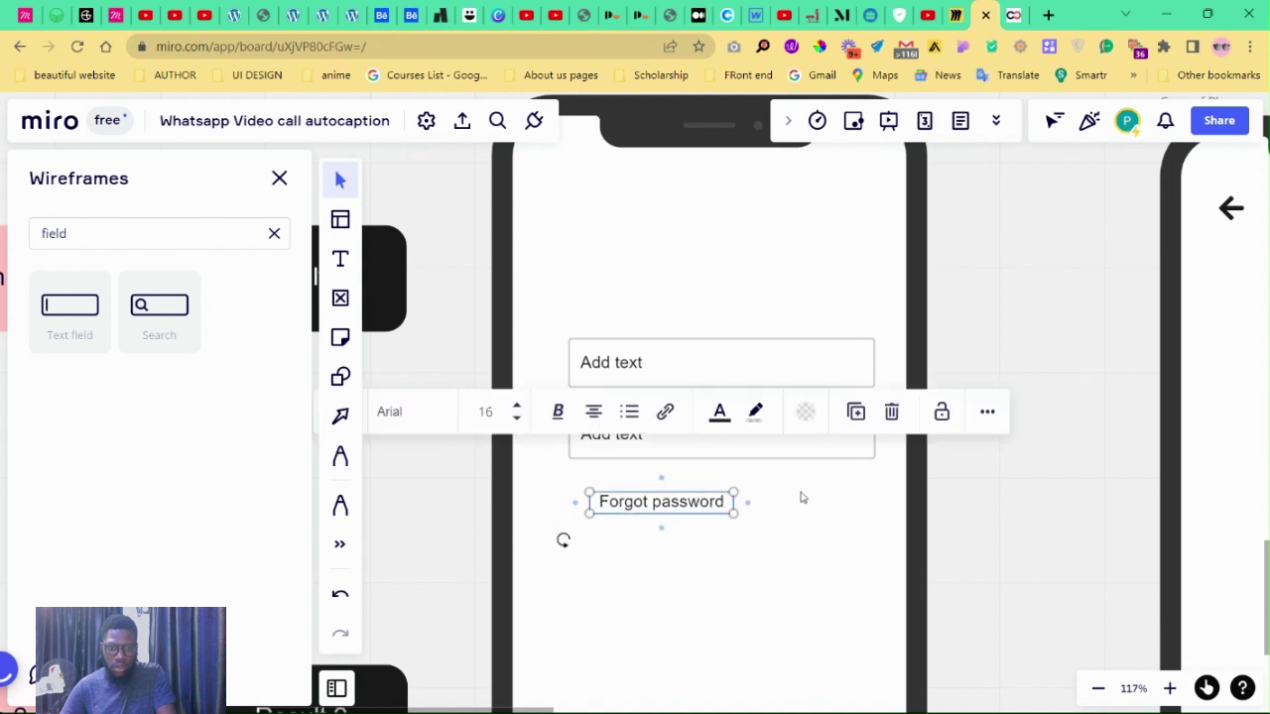
{"action": "left_click_drag", "start_coordinate": [648, 506], "coordinate": [789, 494]}
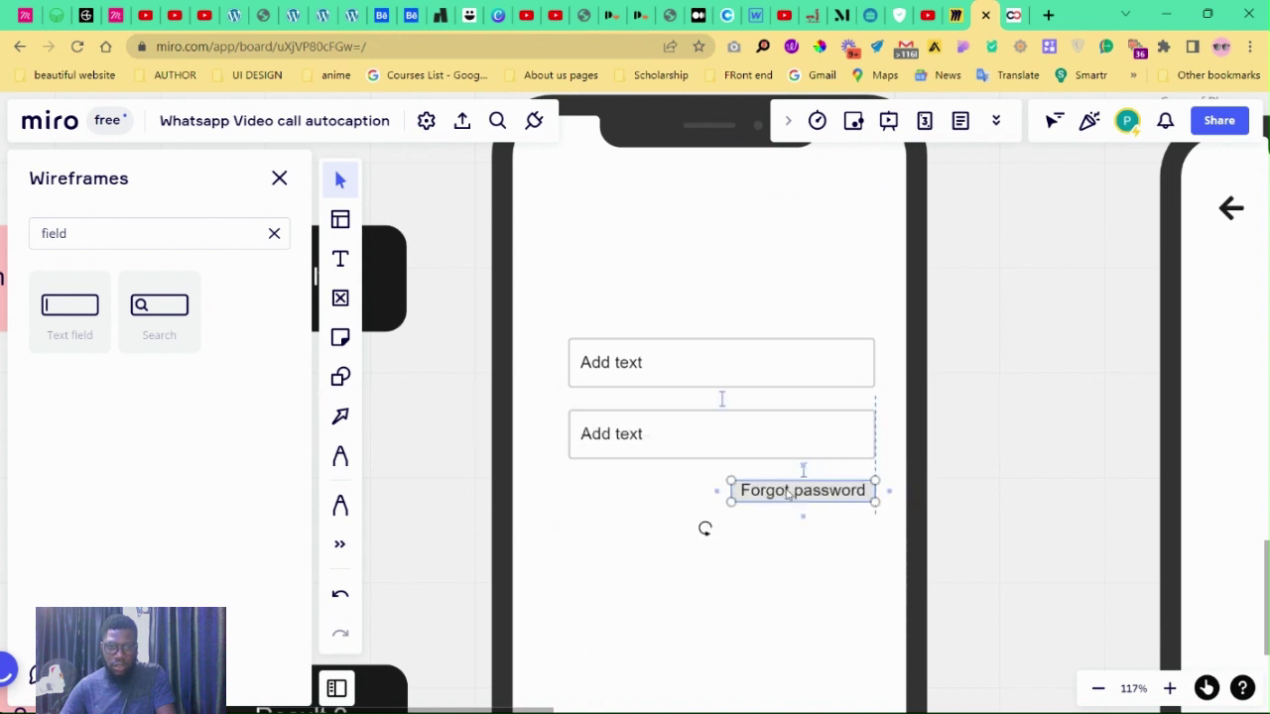
Close the Wireframes library panel.
{"action": "scroll", "coordinate": [777, 536], "scroll_direction": "down", "scroll_amount": 5}
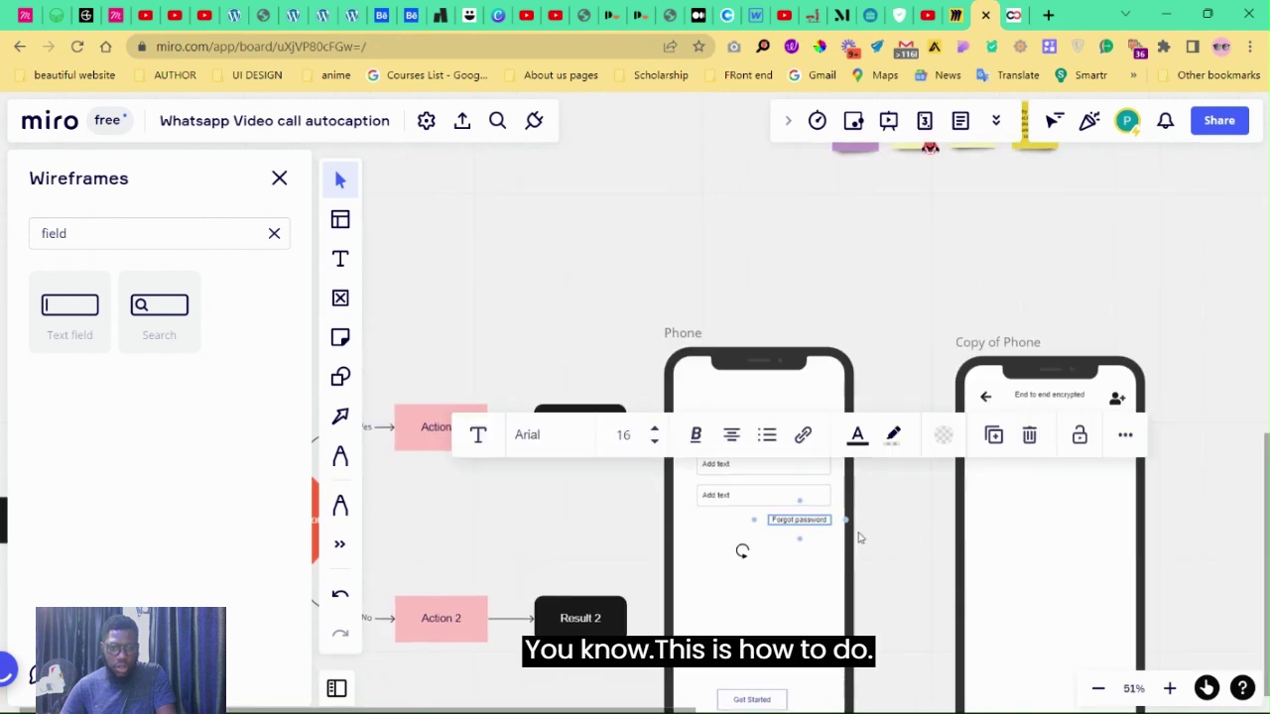
{"action": "scroll", "coordinate": [901, 517], "scroll_direction": "down", "scroll_amount": 2}
{"action": "scroll", "coordinate": [675, 342], "scroll_direction": "up", "scroll_amount": 3}
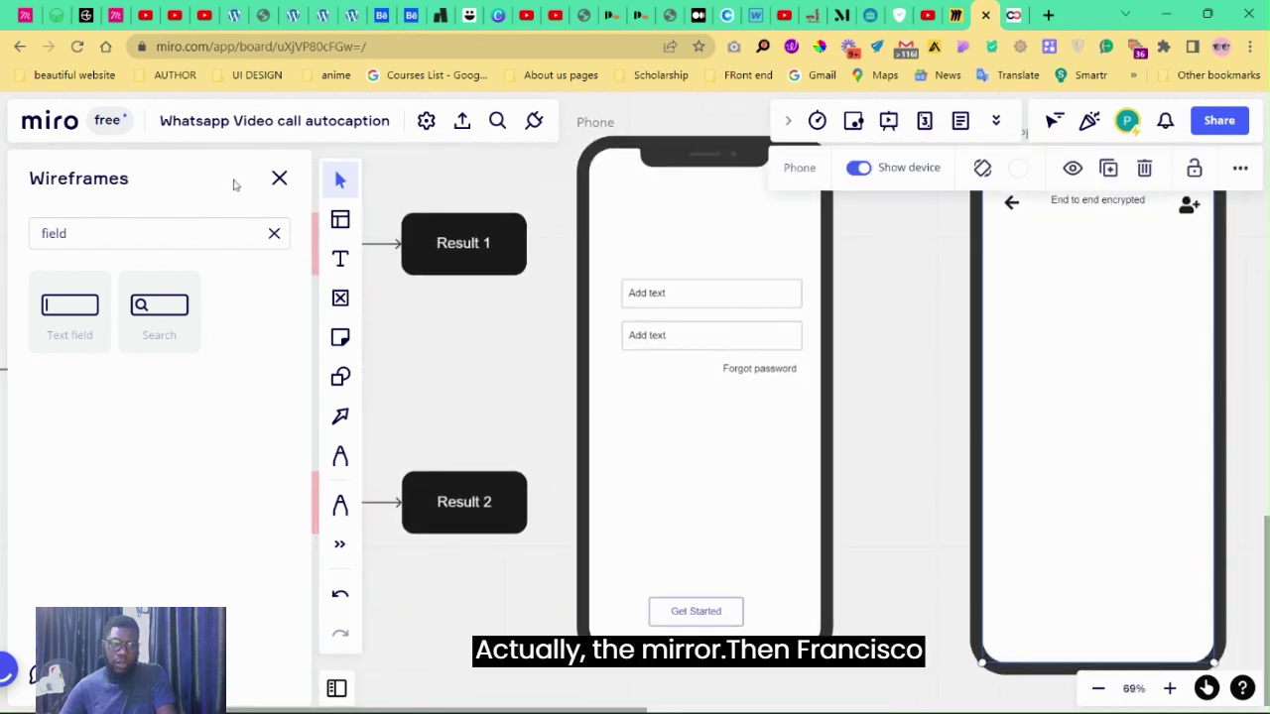
{"action": "left_click", "coordinate": [278, 180]}
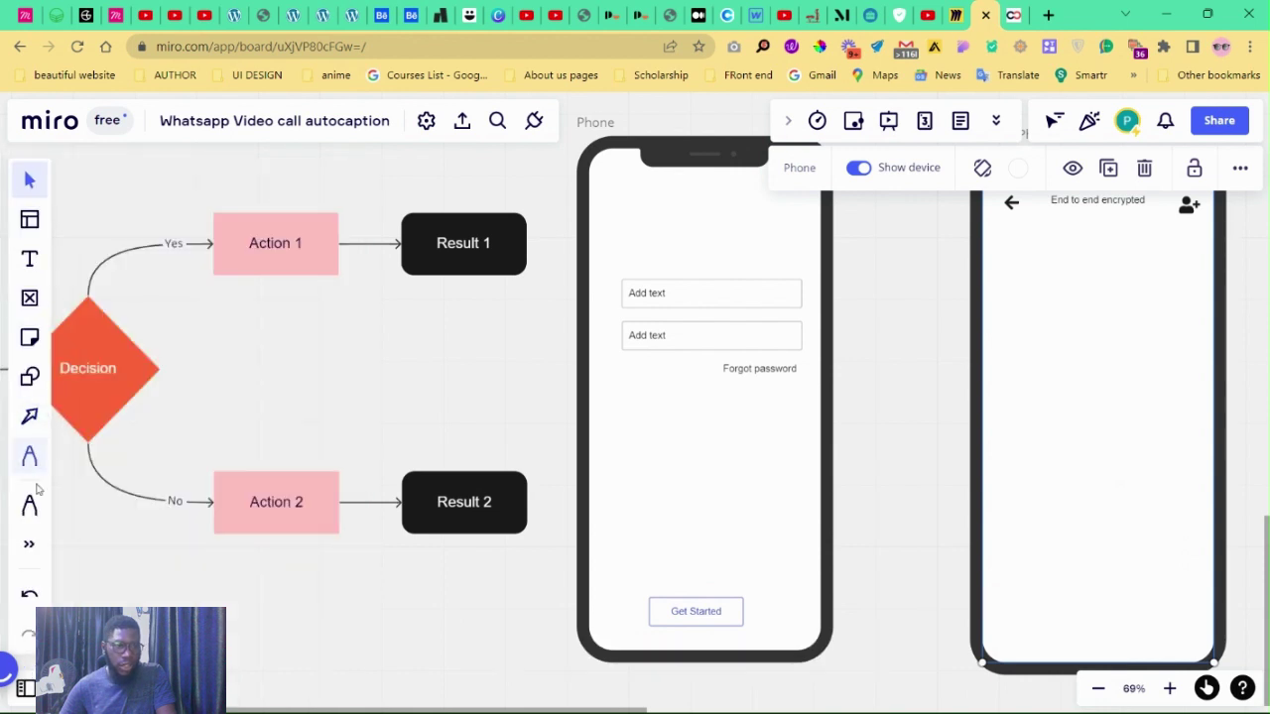
Choose the Sticky note tool with the light green colour.
{"action": "scroll", "coordinate": [821, 486], "scroll_direction": "down", "scroll_amount": 2}
{"action": "scroll", "coordinate": [821, 486], "scroll_direction": "down", "scroll_amount": 2}
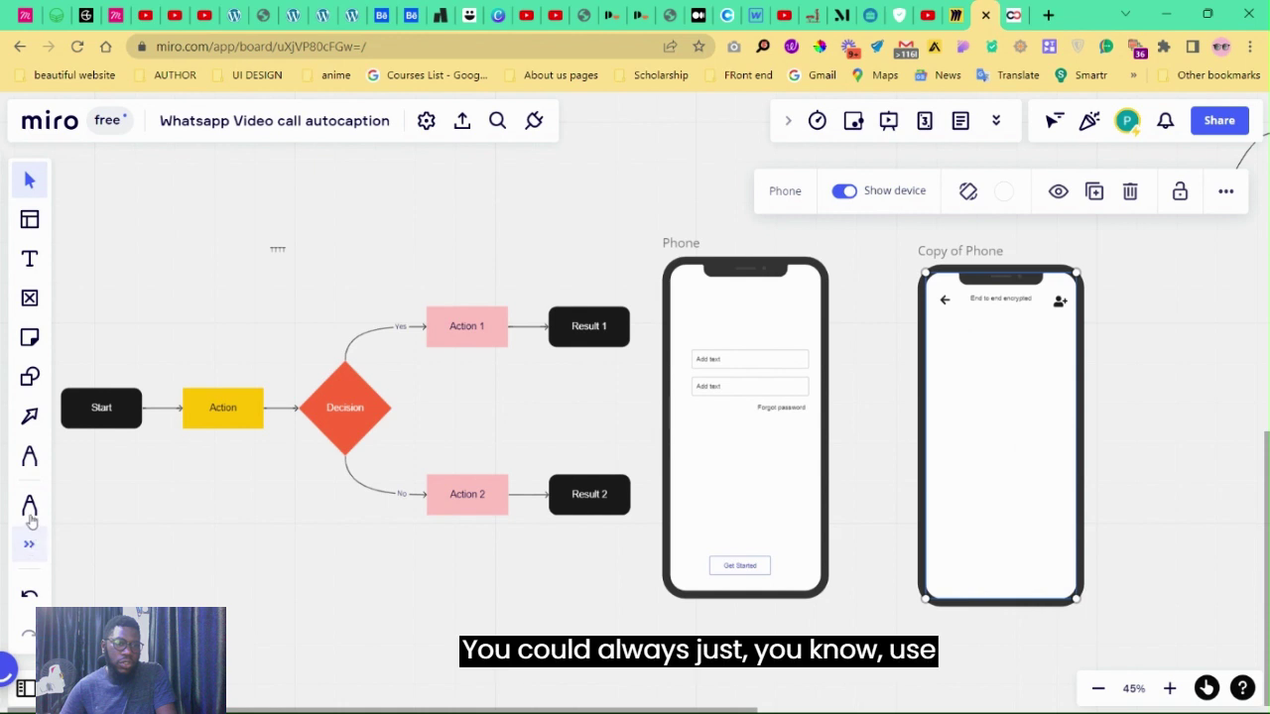
{"action": "left_click", "coordinate": [30, 378]}
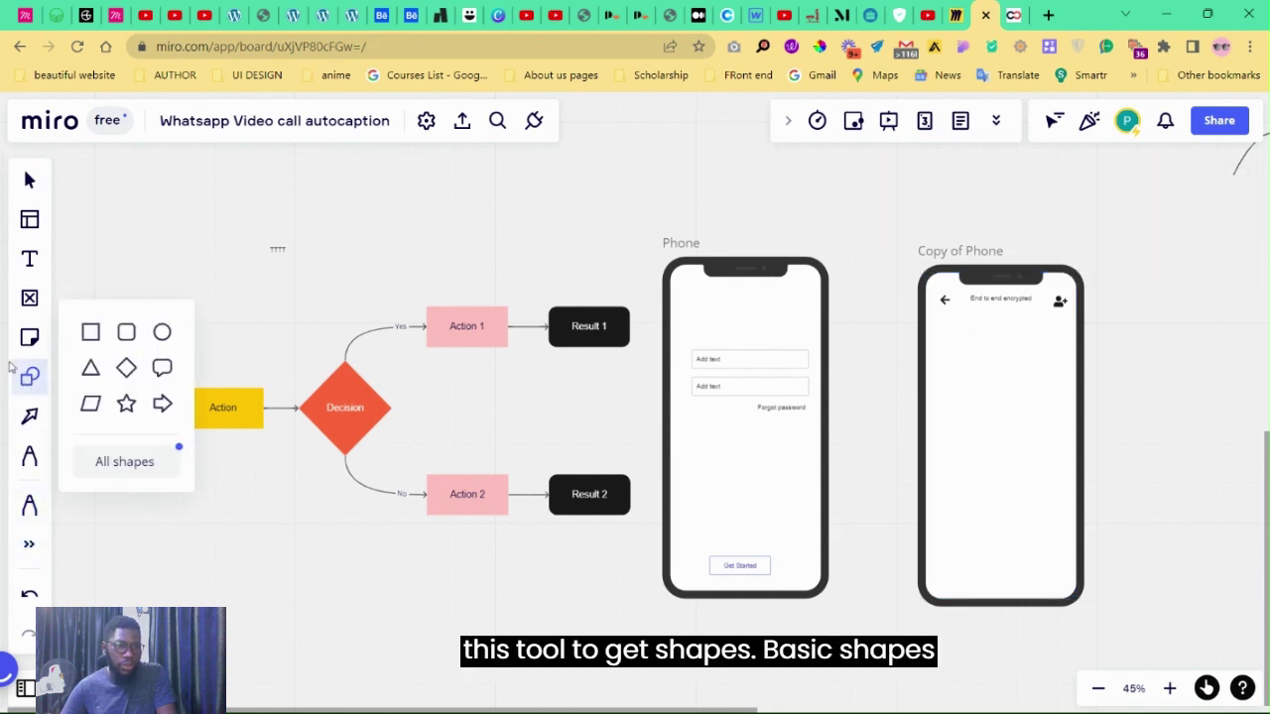
{"action": "left_click", "coordinate": [29, 338]}
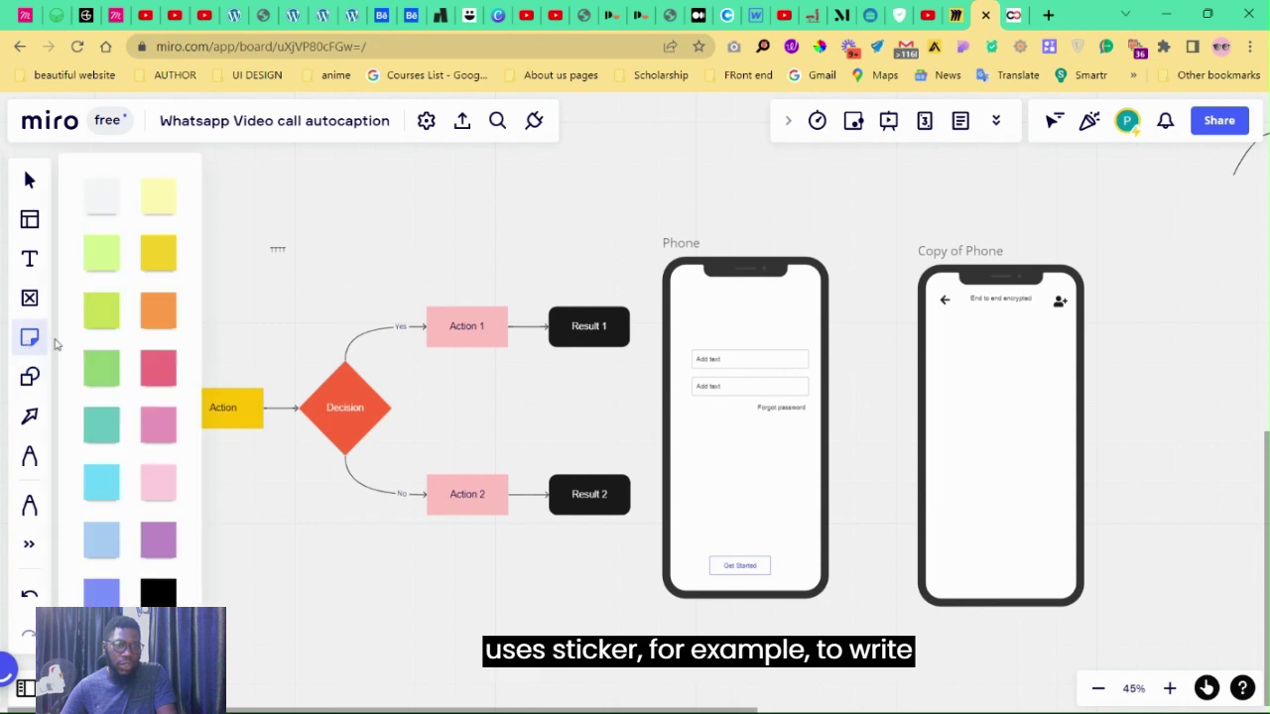
{"action": "left_click", "coordinate": [111, 258]}
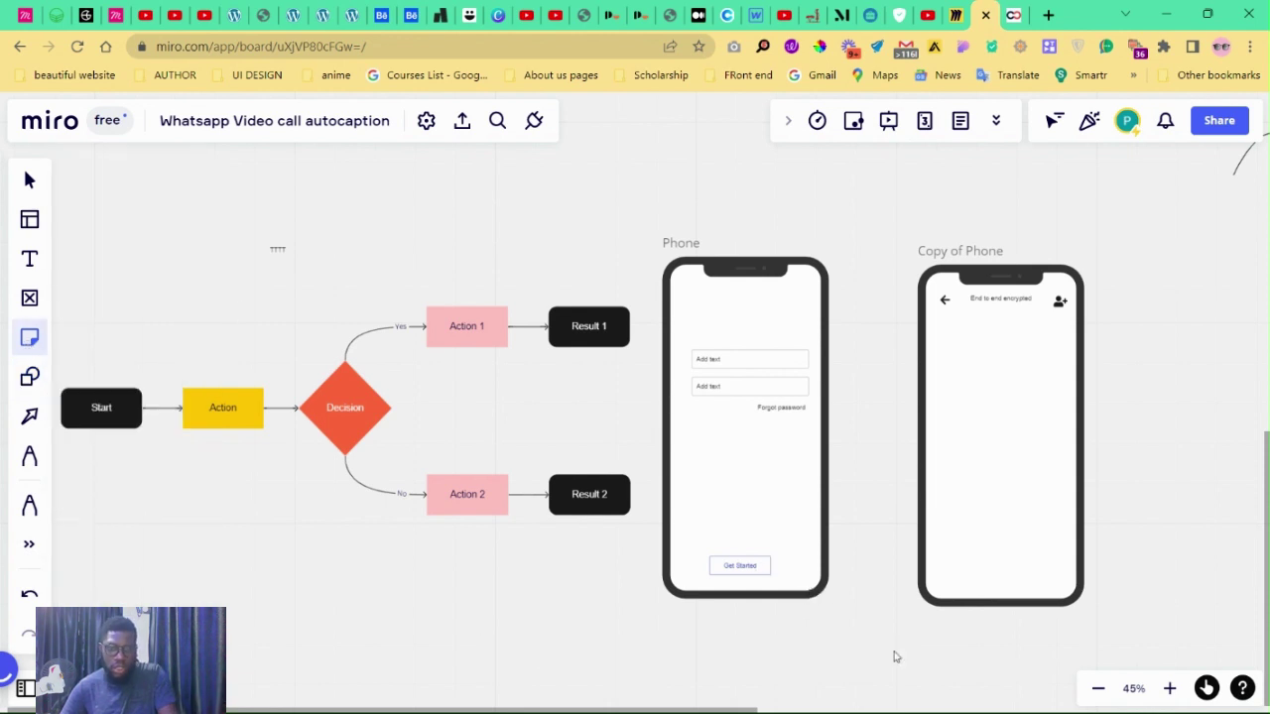
Place a light green sticky note below the phone reading 'Make a minimalist design'.
{"action": "left_click", "coordinate": [815, 599]}
{"action": "scroll", "coordinate": [876, 615], "scroll_direction": "up", "scroll_amount": 1}
{"action": "scroll", "coordinate": [875, 615], "scroll_direction": "up", "scroll_amount": 3}
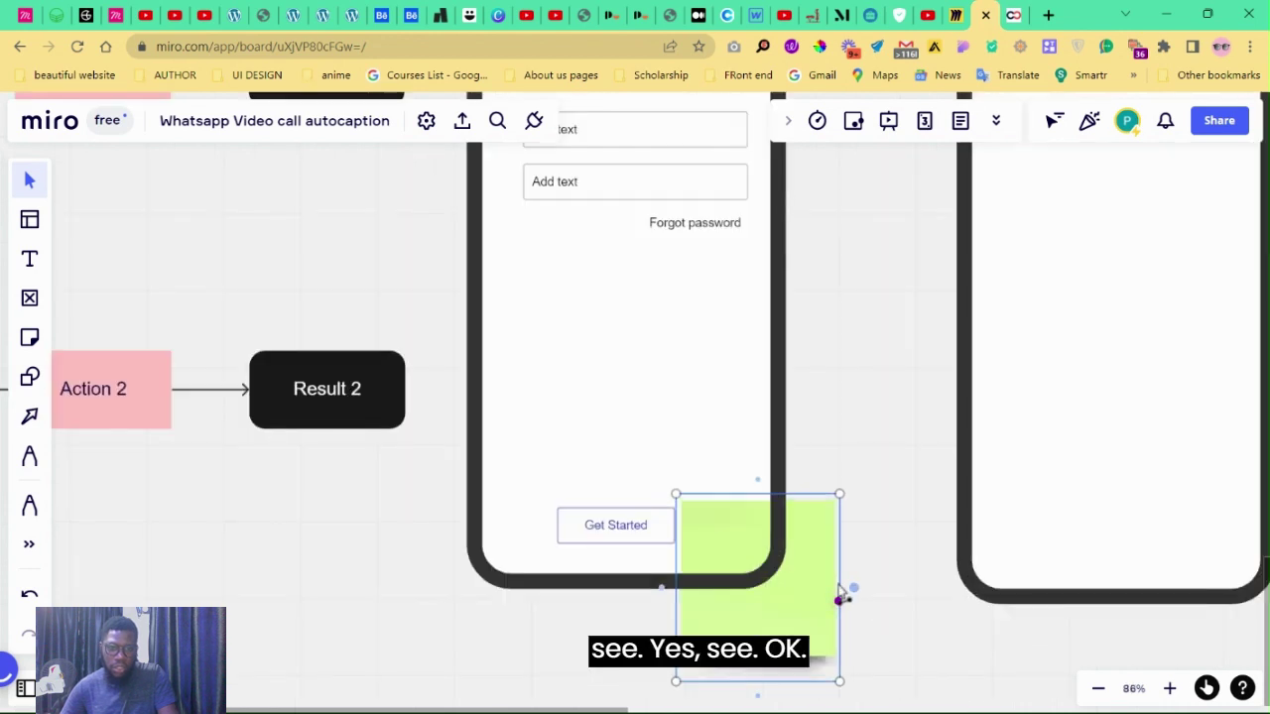
{"action": "scroll", "coordinate": [842, 595], "scroll_direction": "up", "scroll_amount": 4}
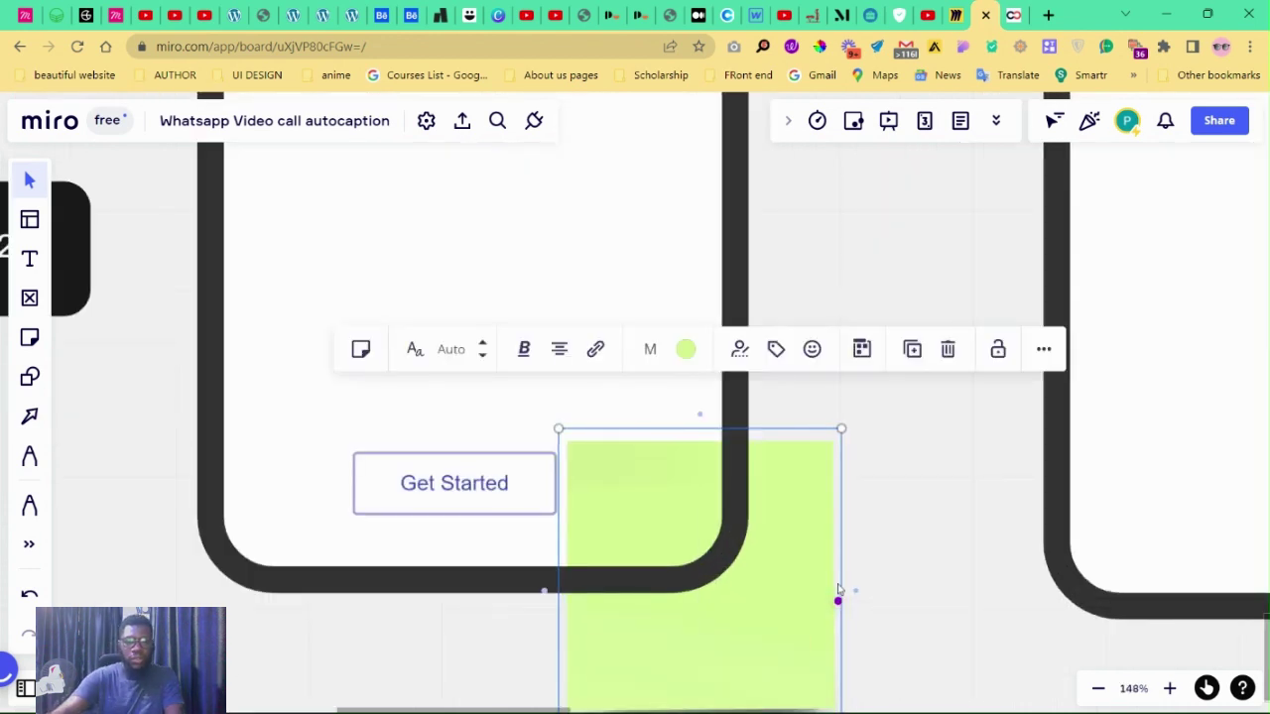
{"action": "type", "text": "Make a mini"}
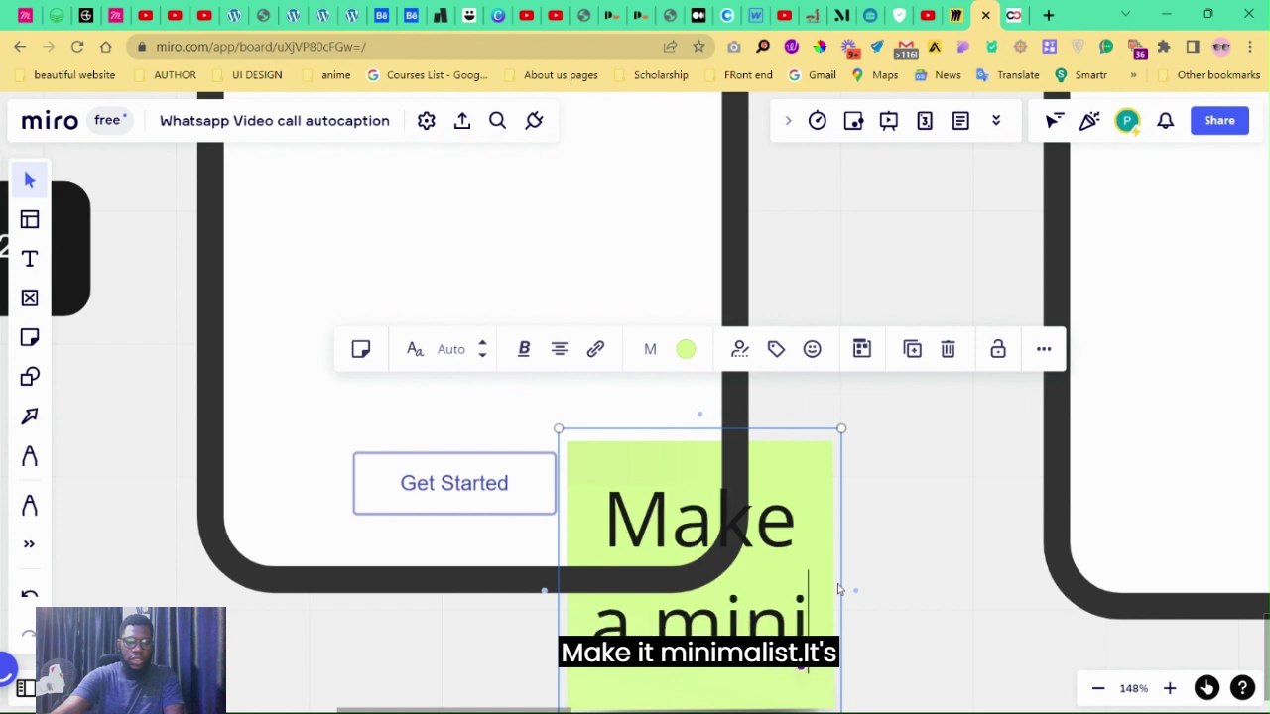
{"action": "type", "text": "malist de"}
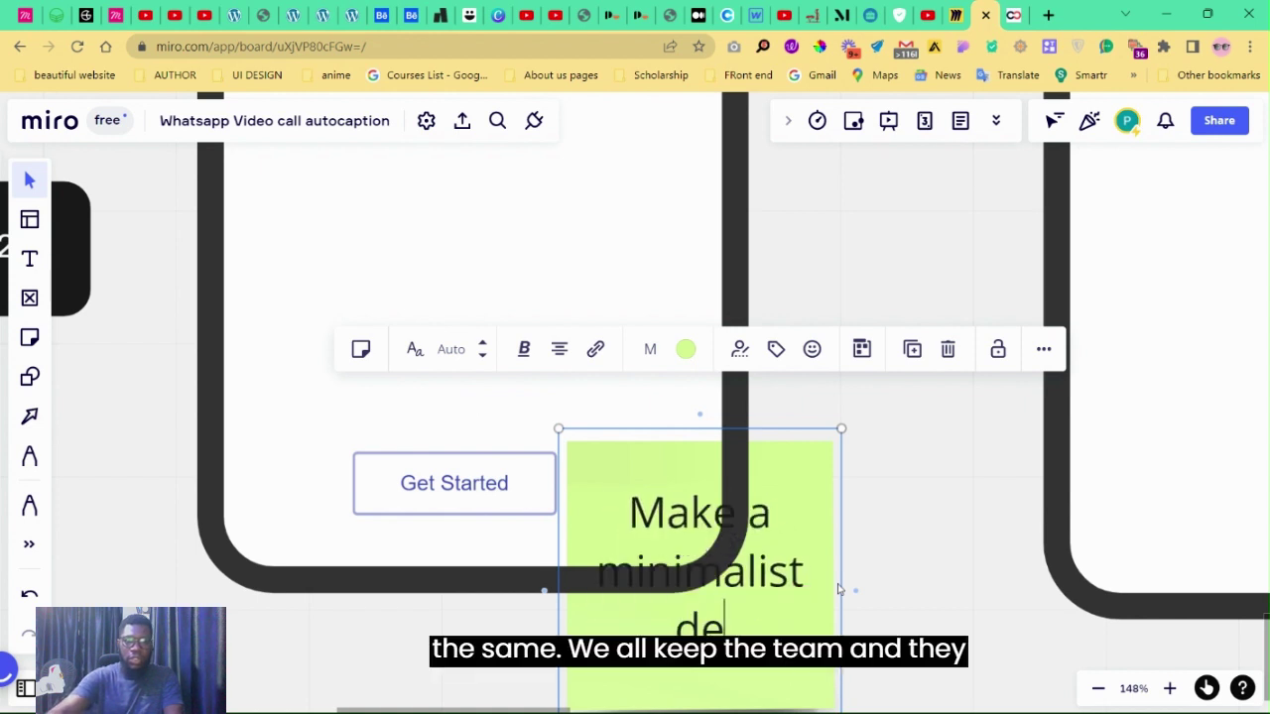
{"action": "type", "text": "sign"}
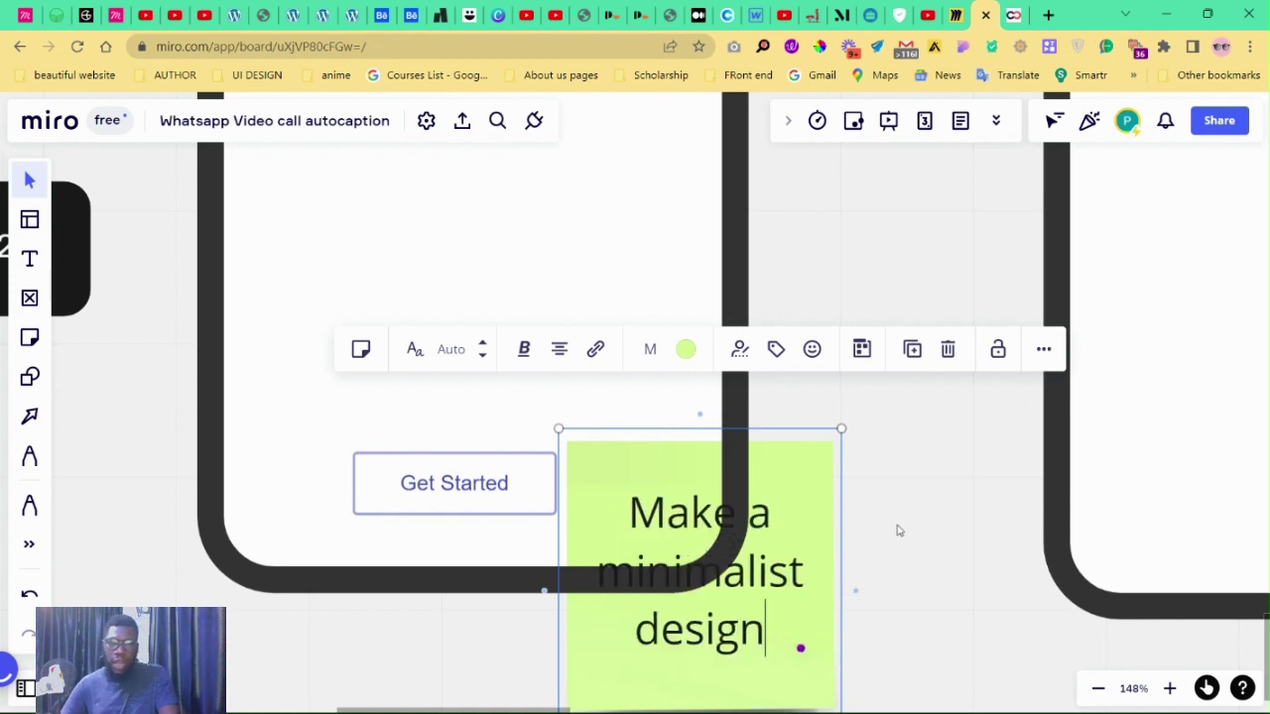
Move the sticky note just below the phone frame's bottom-right corner.
{"action": "scroll", "coordinate": [883, 535], "scroll_direction": "down", "scroll_amount": 3}
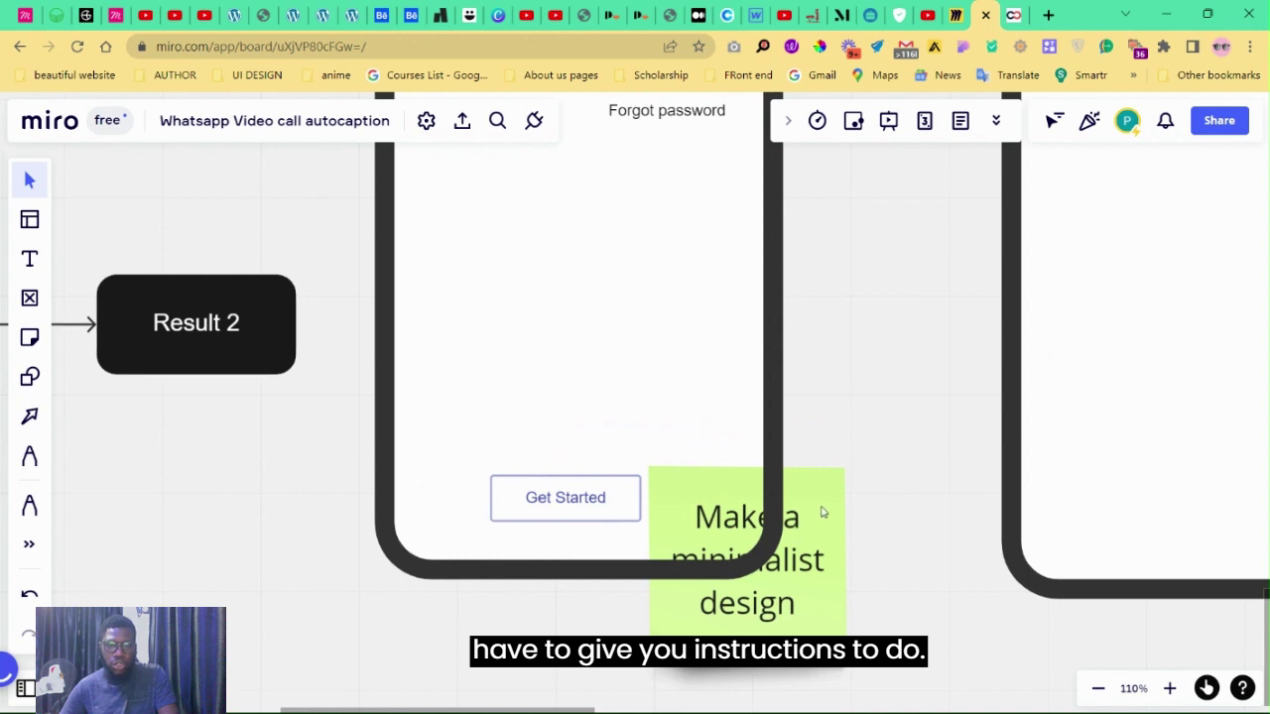
{"action": "left_click", "coordinate": [821, 512]}
{"action": "left_click_drag", "start_coordinate": [819, 512], "coordinate": [930, 588]}
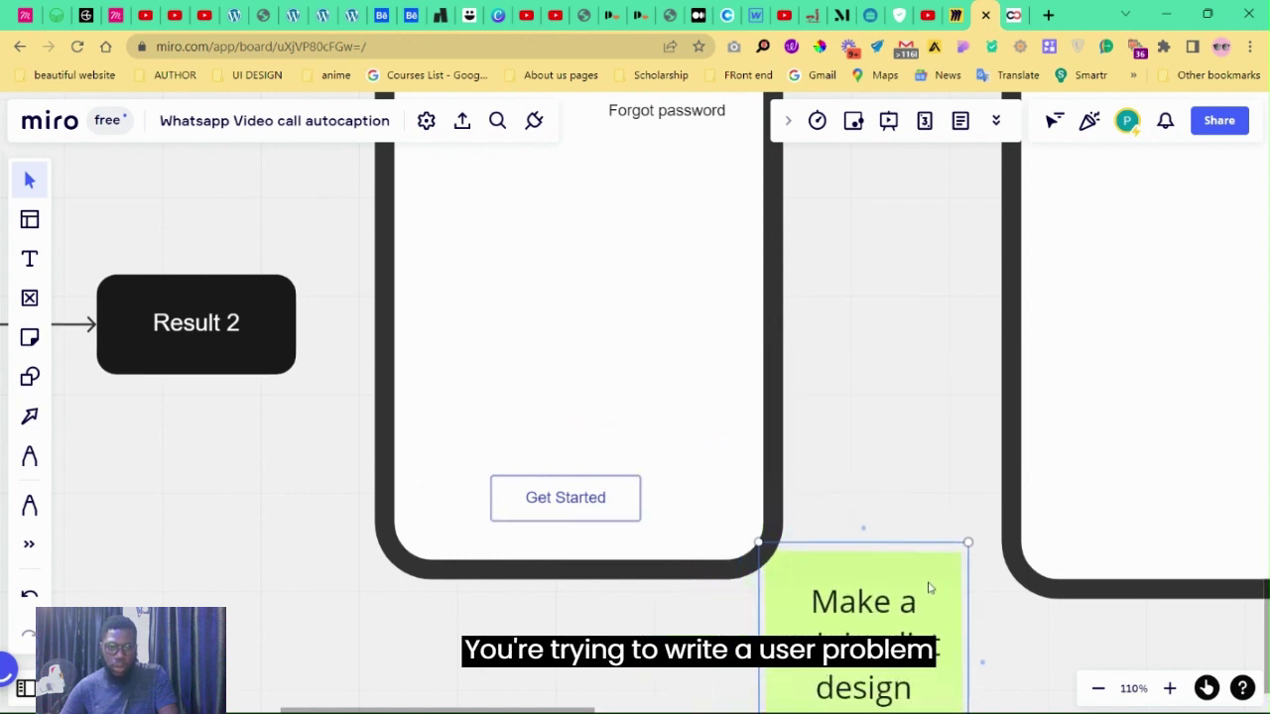
{"action": "scroll", "coordinate": [929, 588], "scroll_direction": "down", "scroll_amount": 2}
{"action": "scroll", "coordinate": [878, 487], "scroll_direction": "down", "scroll_amount": 1}
{"action": "scroll", "coordinate": [892, 589], "scroll_direction": "down", "scroll_amount": 2}
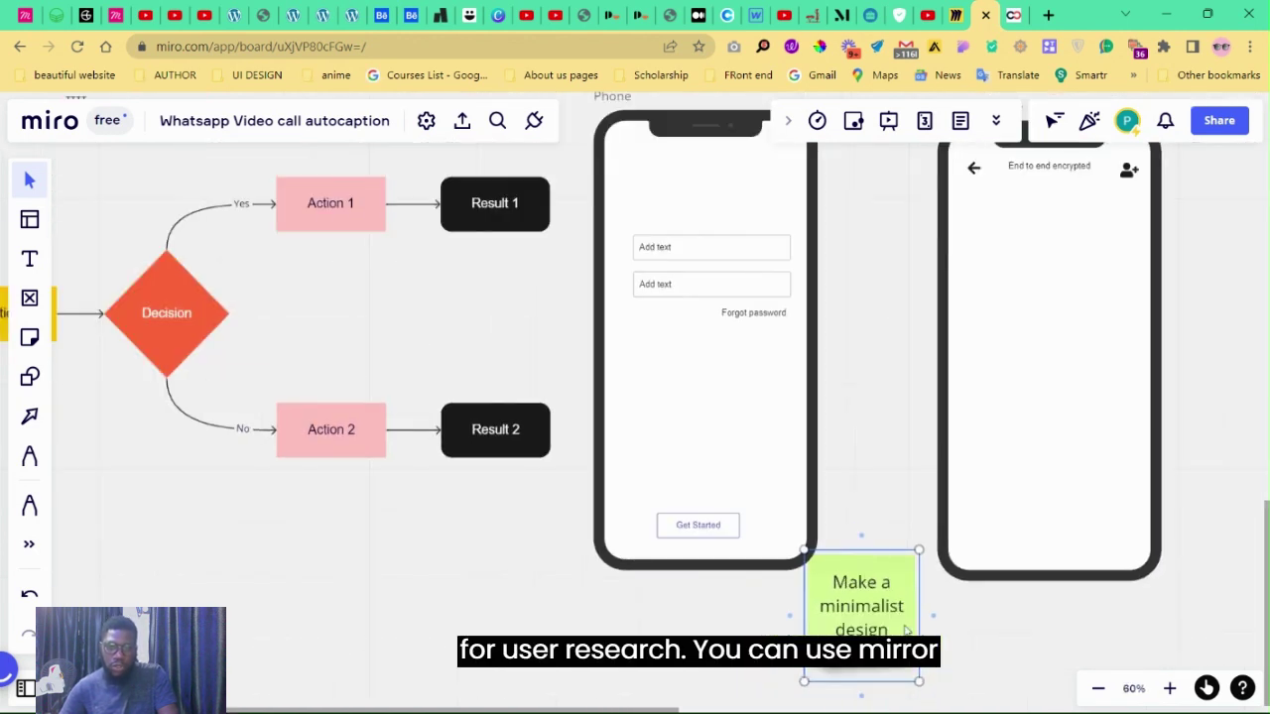
Search Stickers and Emojis for 'thumbs up' and place the pink sticker beside the phone.
{"action": "left_click", "coordinate": [30, 549]}
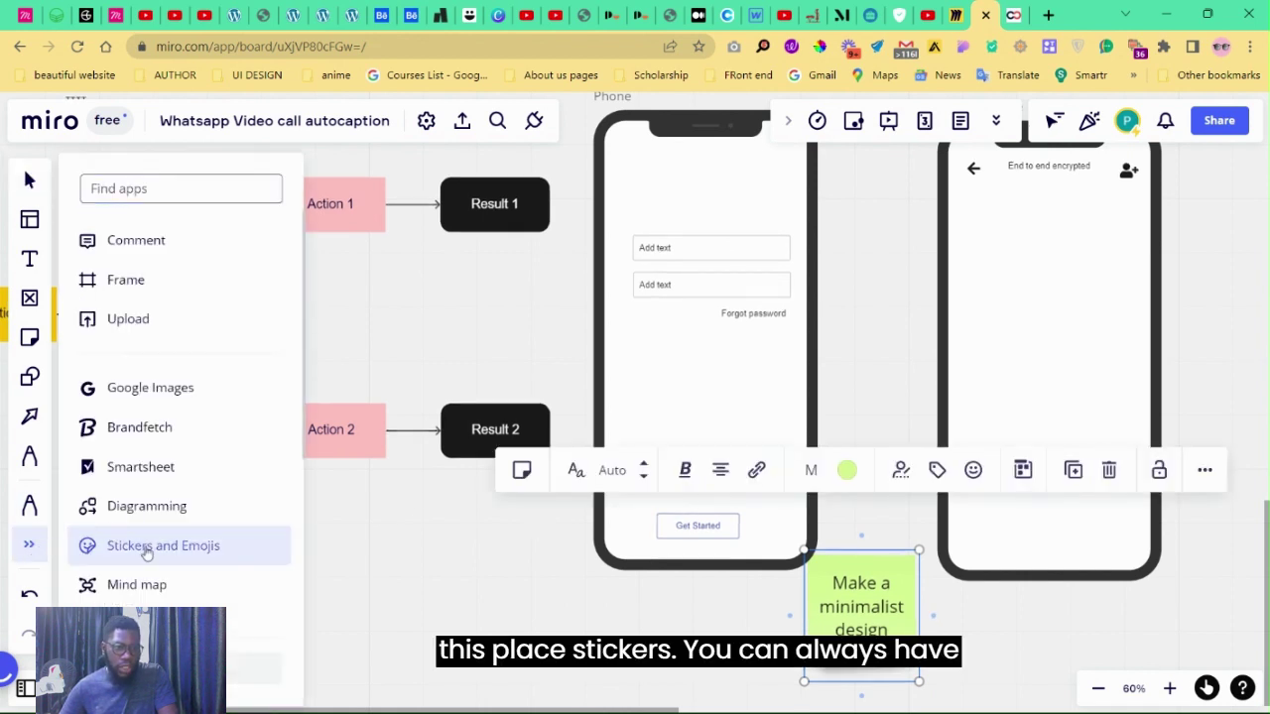
{"action": "left_click", "coordinate": [147, 548]}
{"action": "type", "text": "start"}
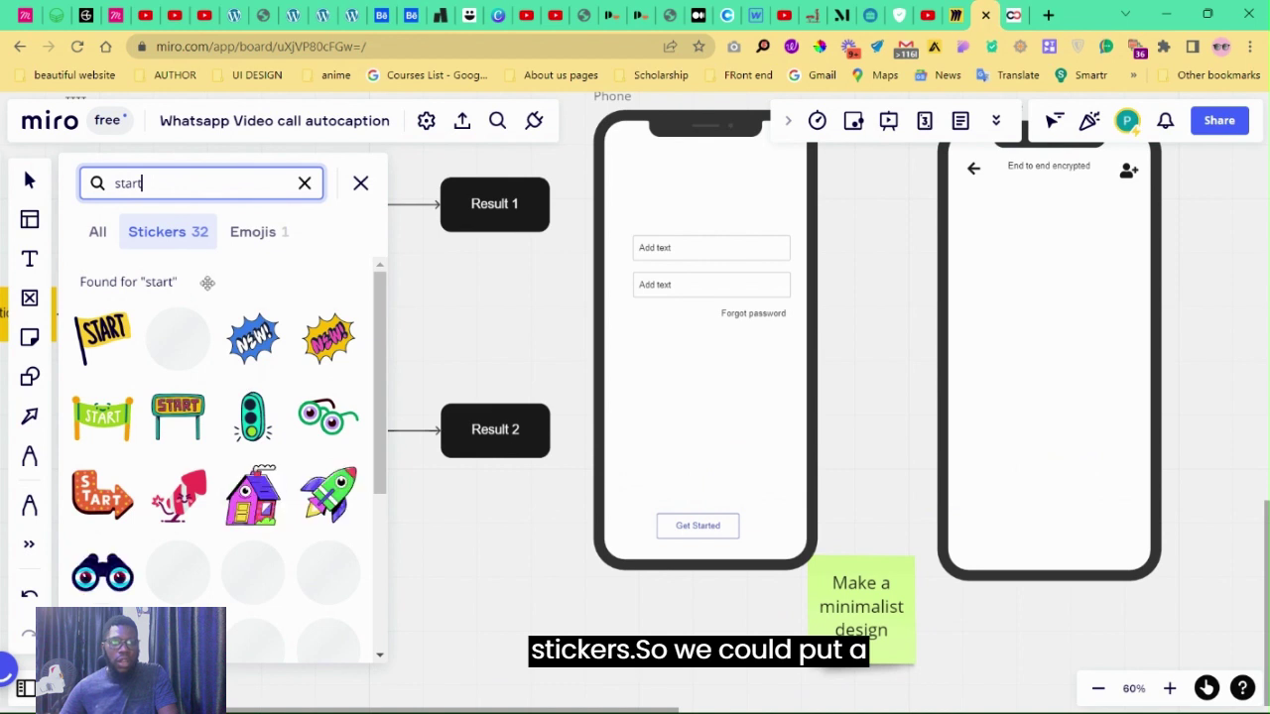
{"action": "double_click", "coordinate": [160, 183]}
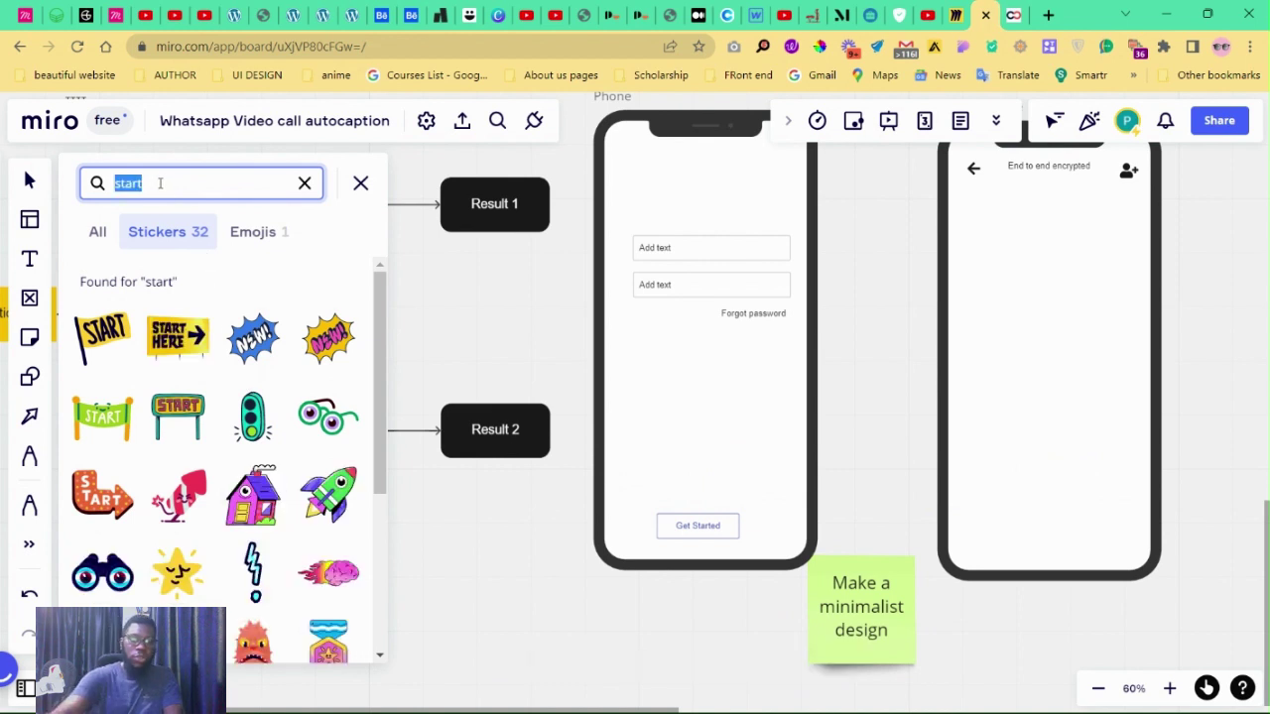
{"action": "type", "text": "thumbs"}
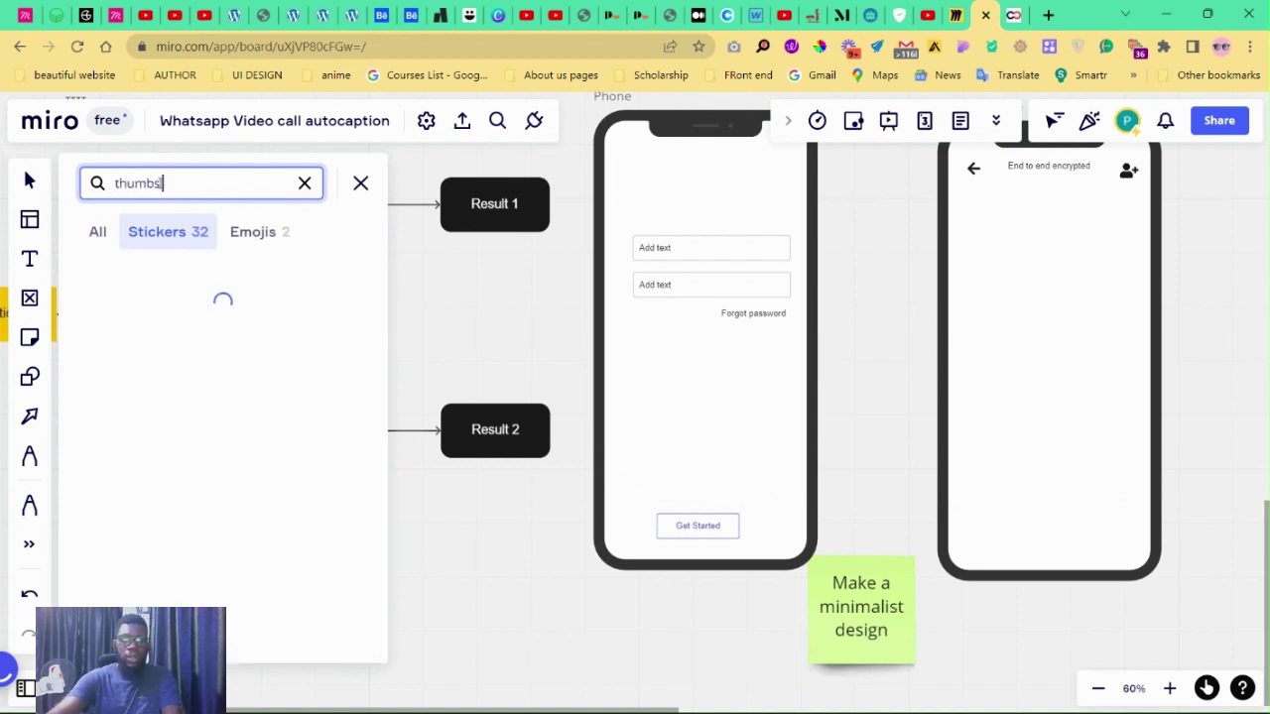
{"action": "type", "text": " up"}
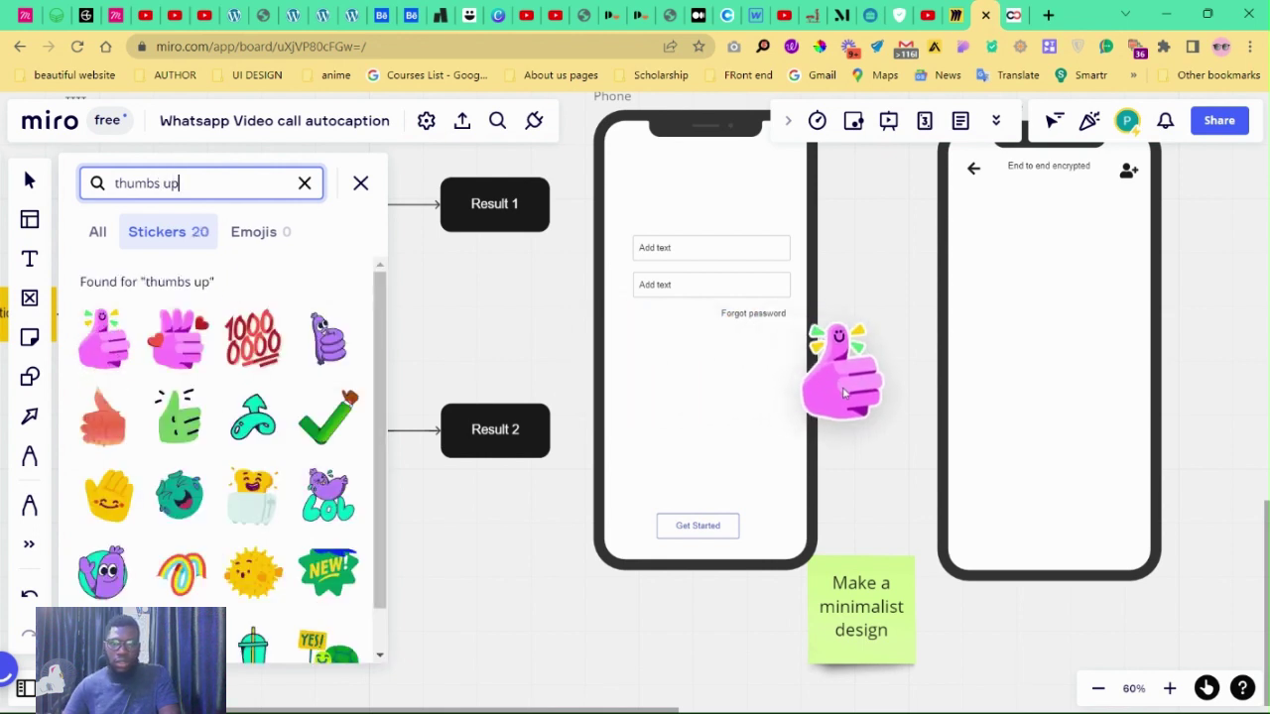
{"action": "left_click_drag", "start_coordinate": [99, 357], "coordinate": [845, 427]}
{"action": "scroll", "coordinate": [183, 508], "scroll_direction": "down", "scroll_amount": 1}
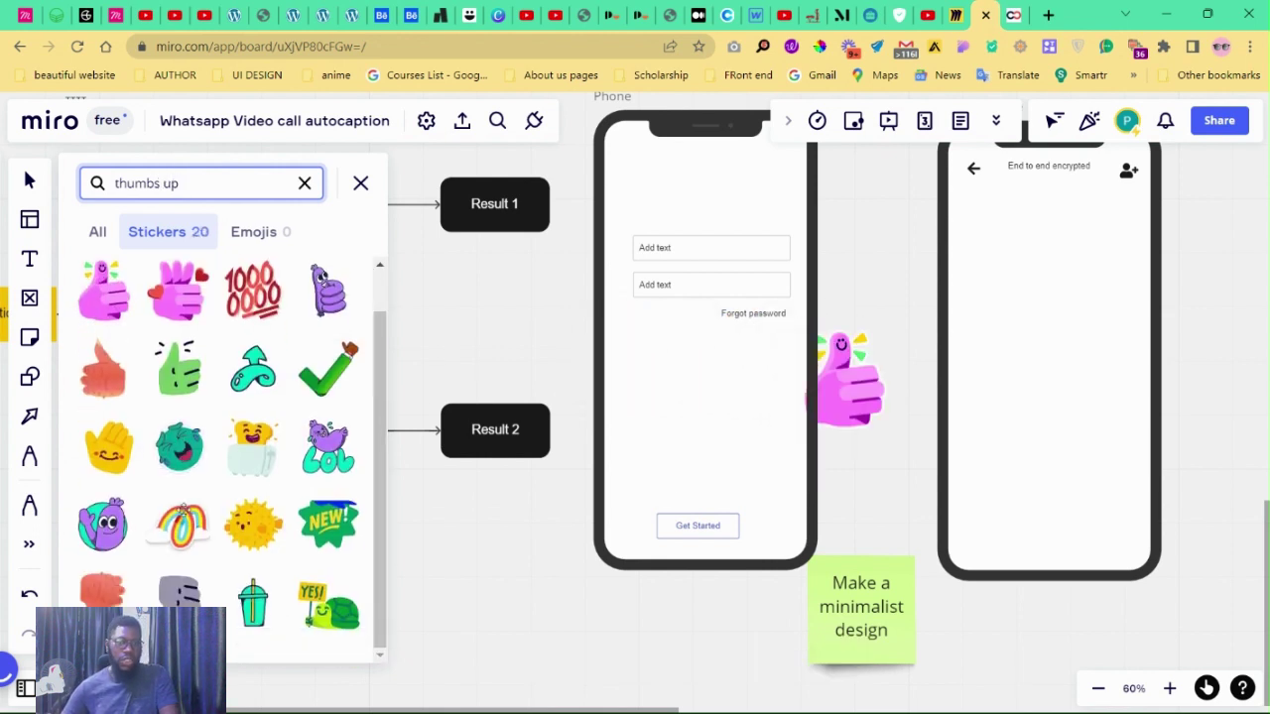
{"action": "left_click", "coordinate": [361, 183]}
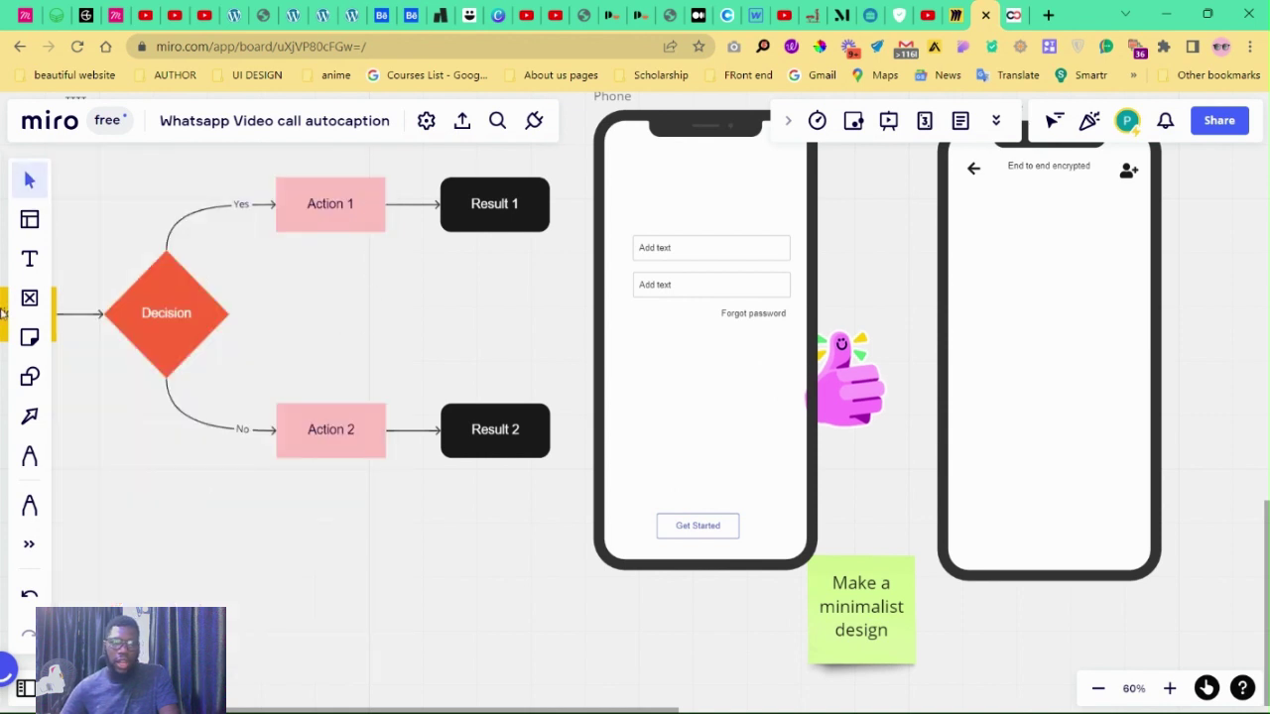
Open the More apps list and close it again.
{"action": "left_click", "coordinate": [29, 545]}
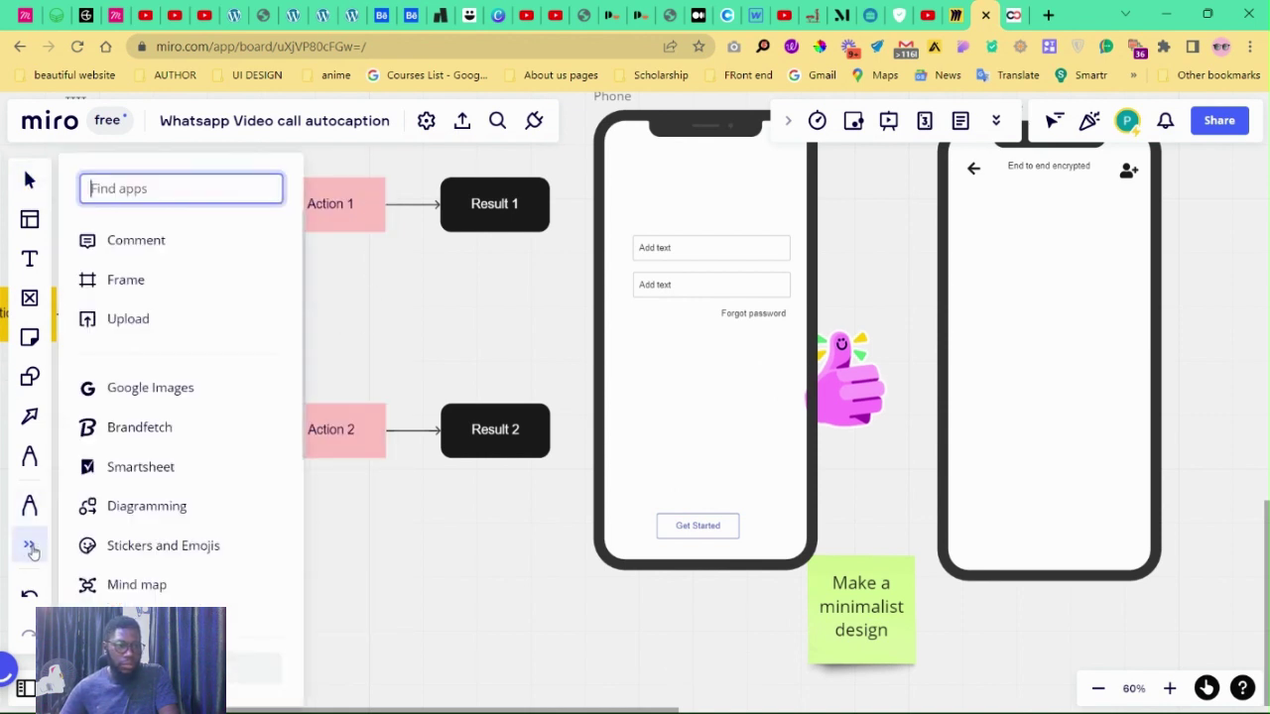
{"action": "scroll", "coordinate": [136, 582], "scroll_direction": "down", "scroll_amount": 2}
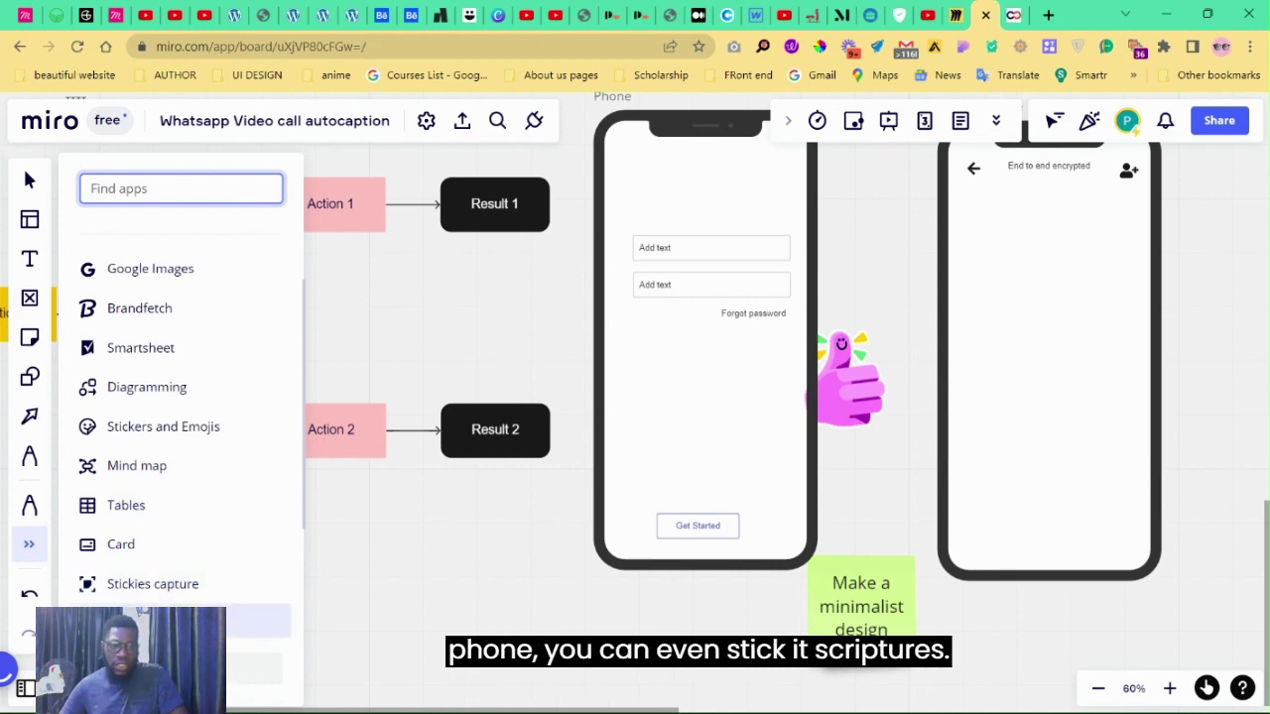
{"action": "left_click", "coordinate": [138, 591]}
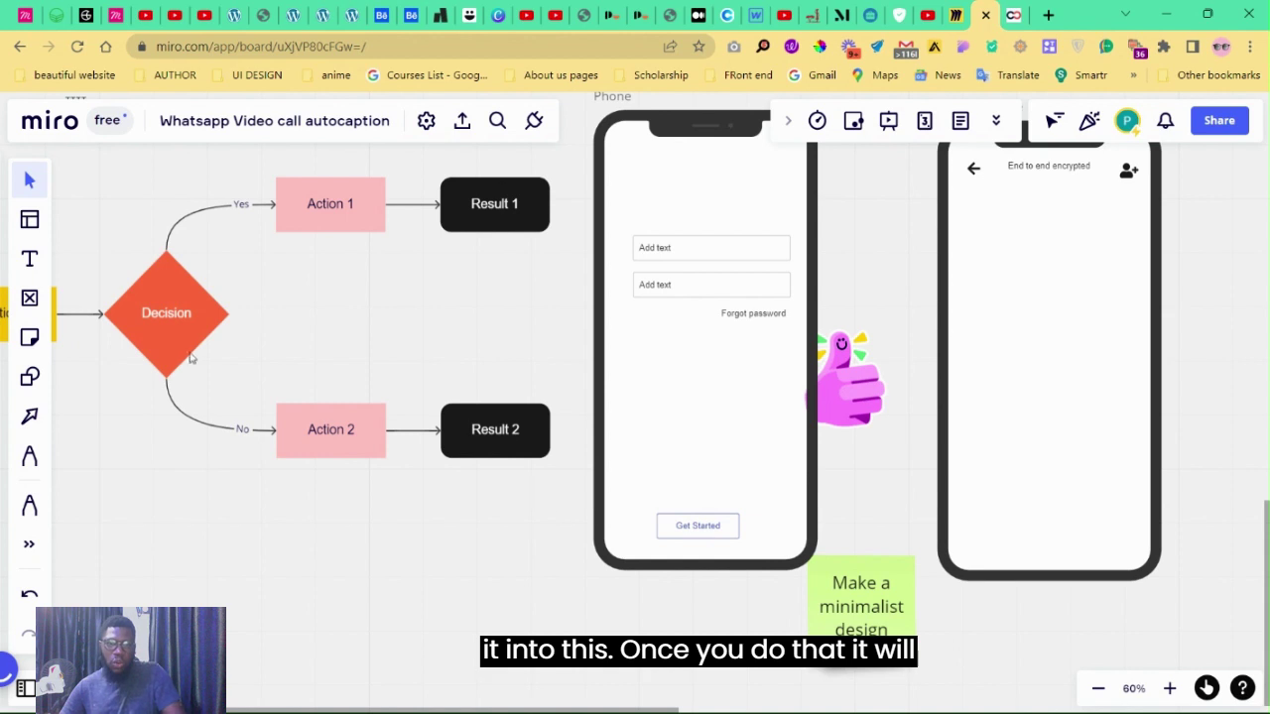
Nudge the 'Make a minimalist design' sticky note left to align with the phone frame.
{"action": "scroll", "coordinate": [198, 365], "scroll_direction": "down", "scroll_amount": 2}
{"action": "scroll", "coordinate": [342, 456], "scroll_direction": "down", "scroll_amount": 1}
{"action": "scroll", "coordinate": [657, 553], "scroll_direction": "up", "scroll_amount": 5}
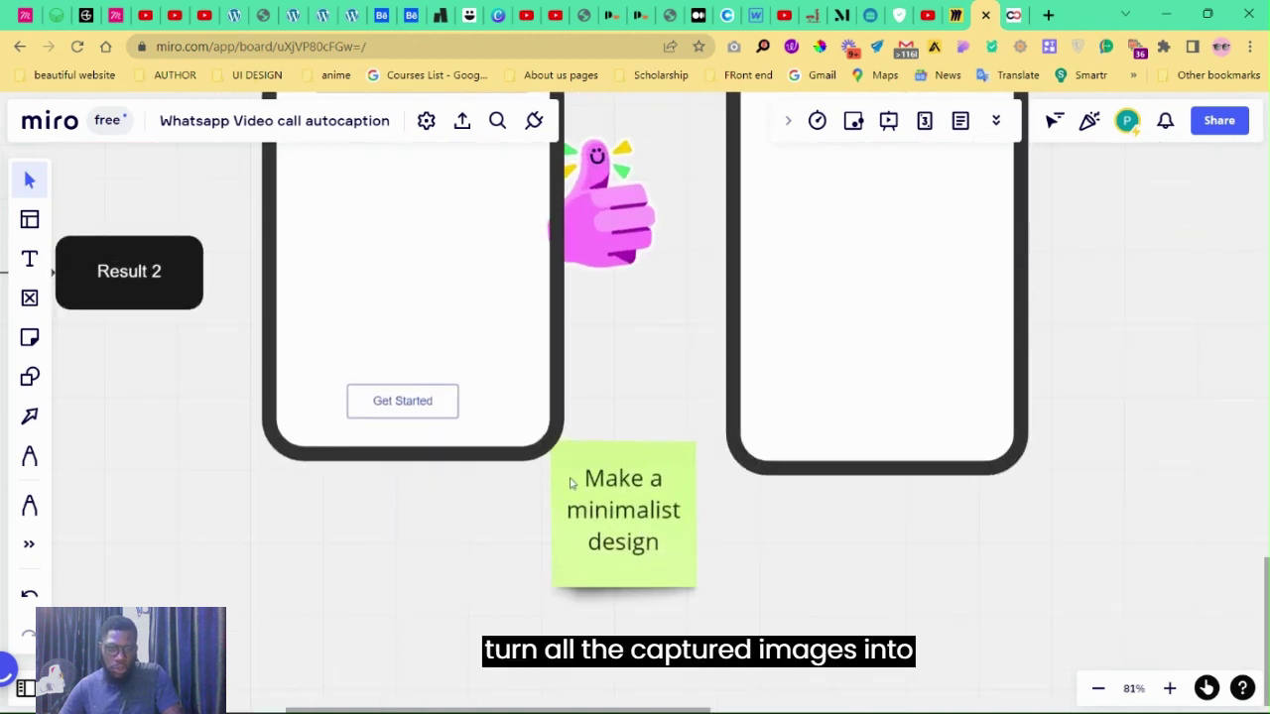
{"action": "left_click", "coordinate": [596, 495]}
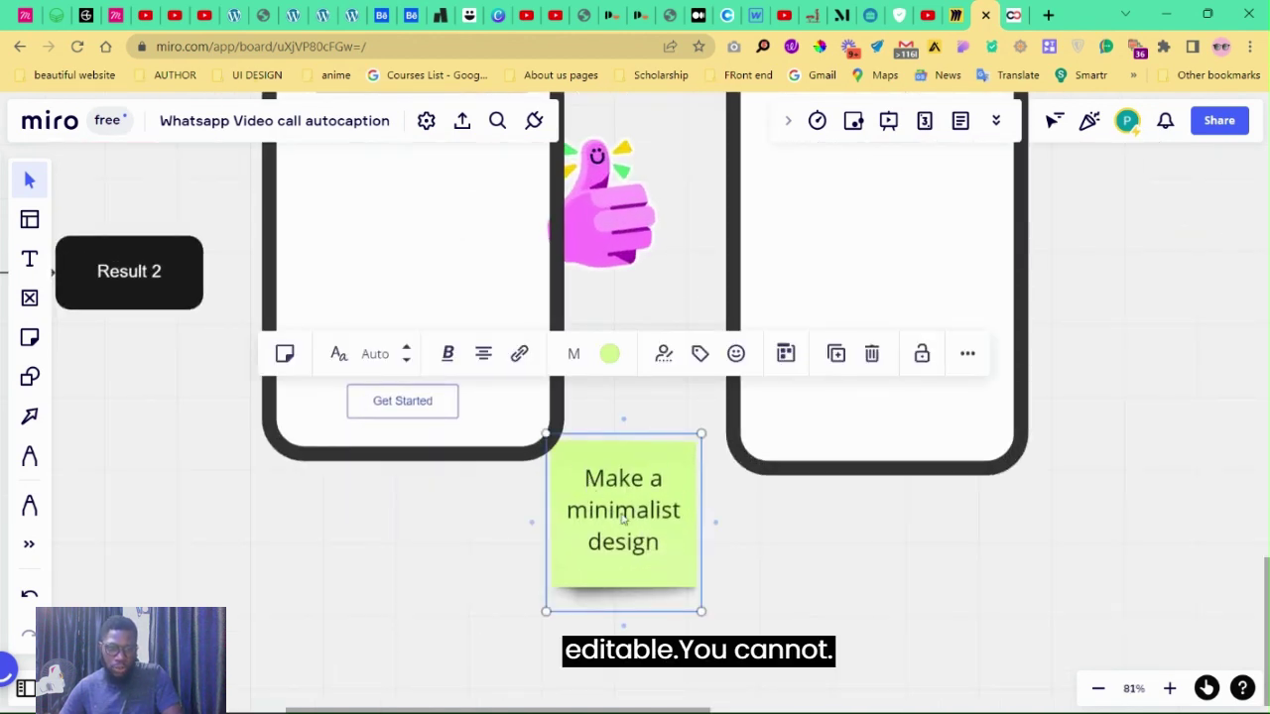
{"action": "left_click_drag", "start_coordinate": [630, 510], "coordinate": [604, 509]}
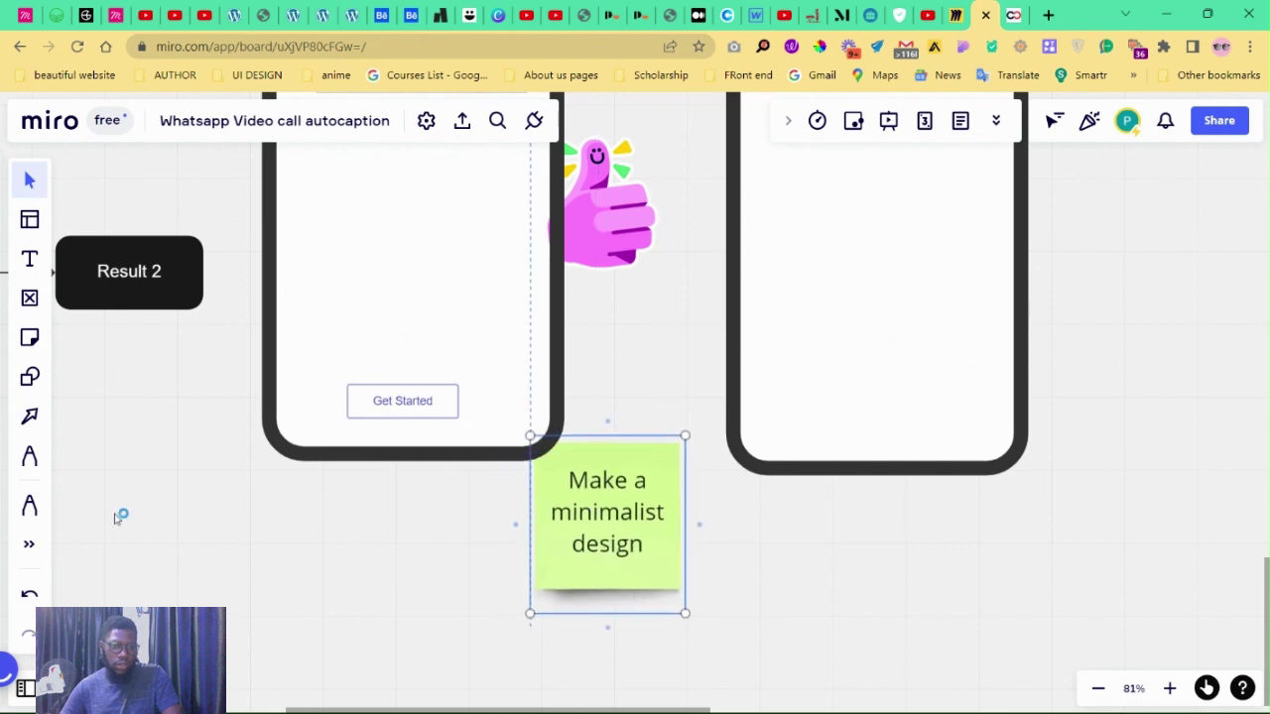